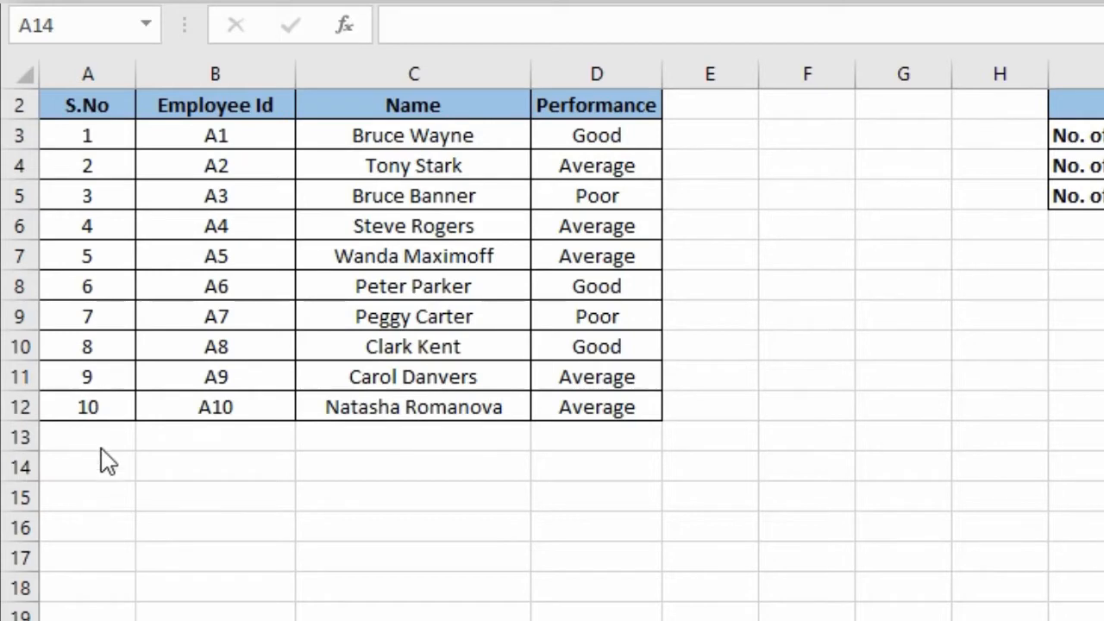
Enter a COUNT formula in A14 over the serial numbers in A3:A12 and select the cell to review it
click(93, 459)
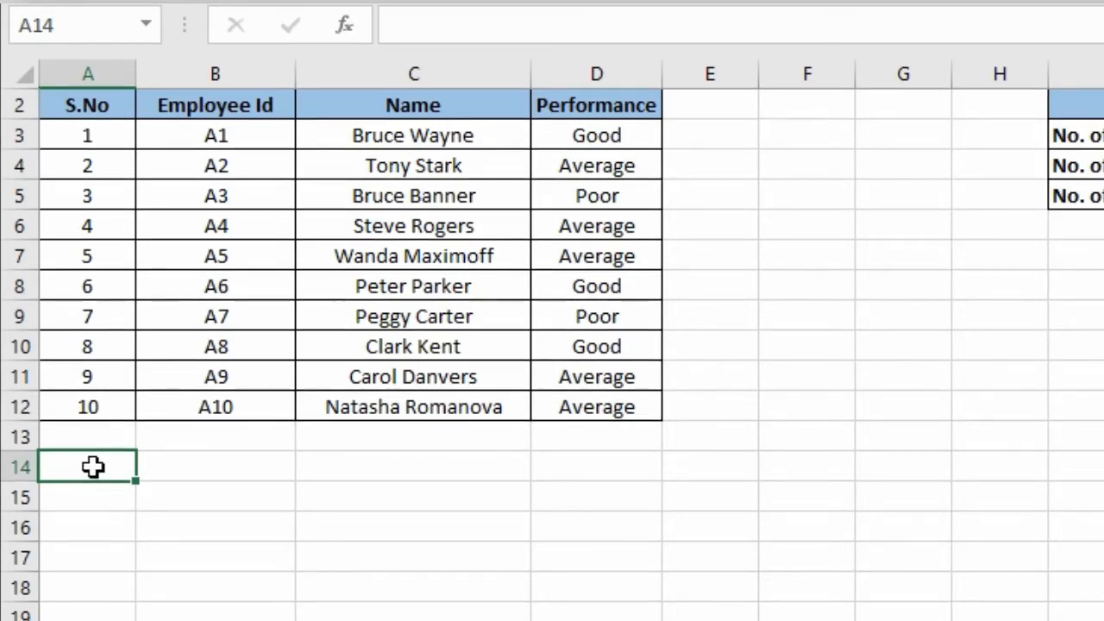
text(=co)
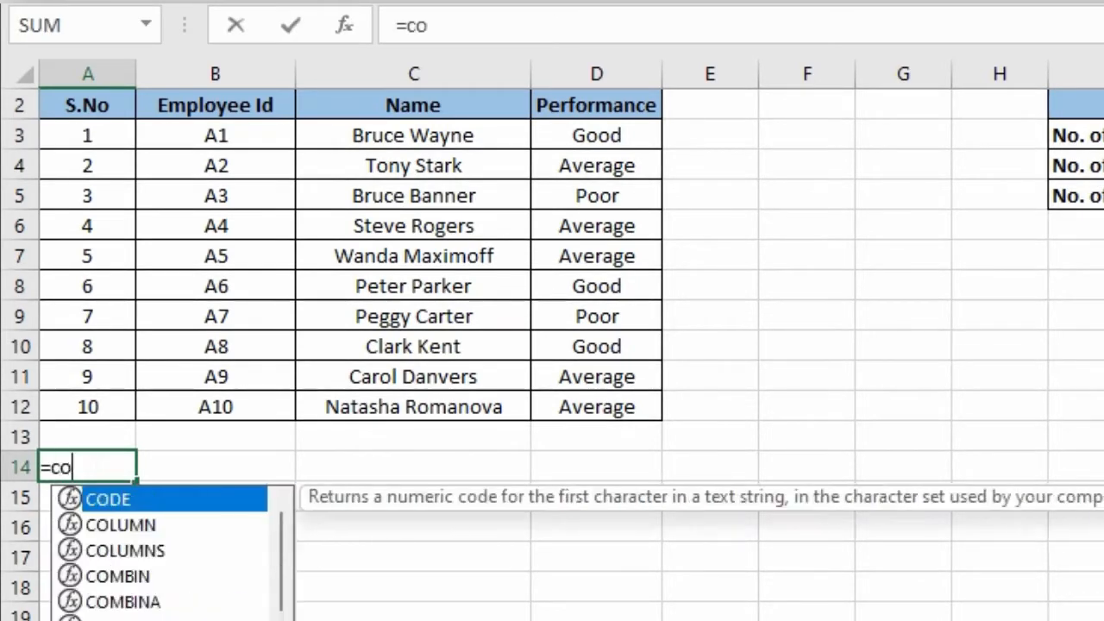
text(unt)
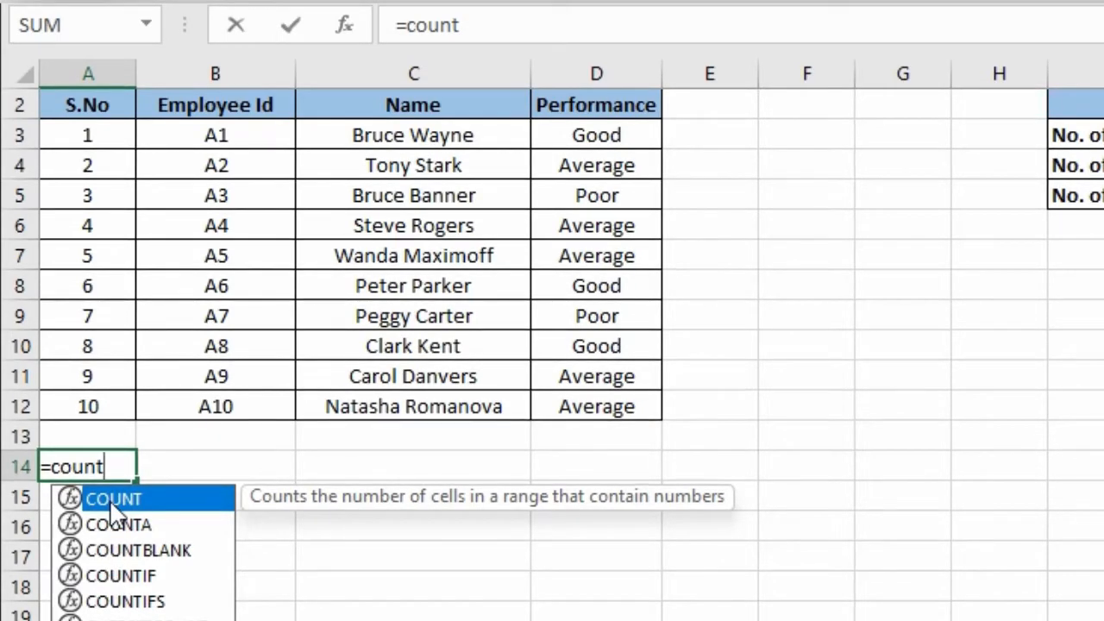
text(()
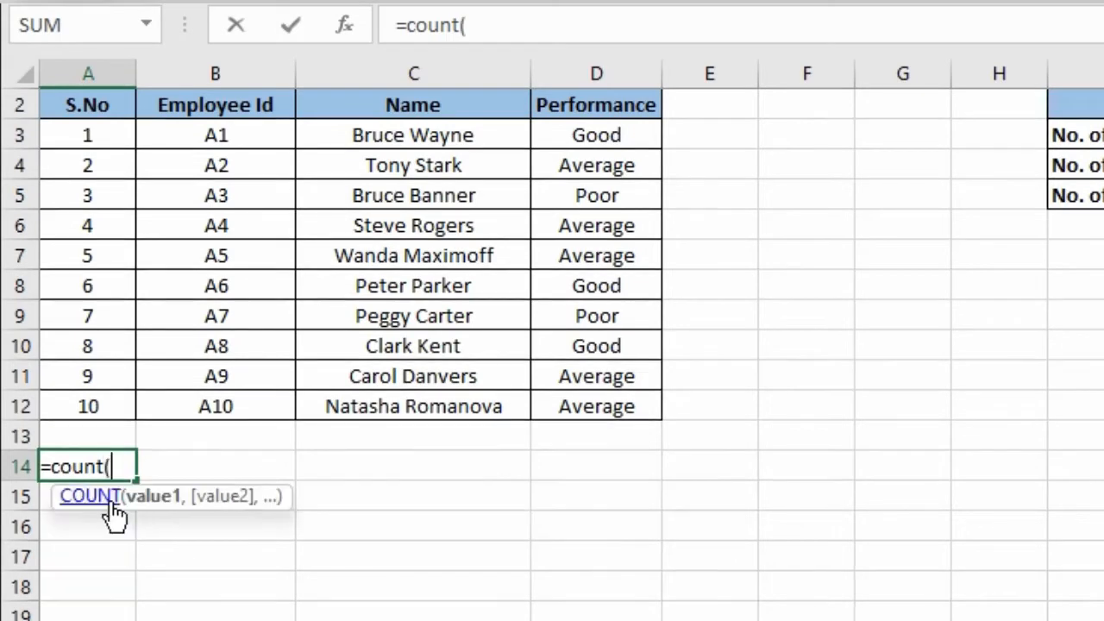
drag(116, 138, 134, 412)
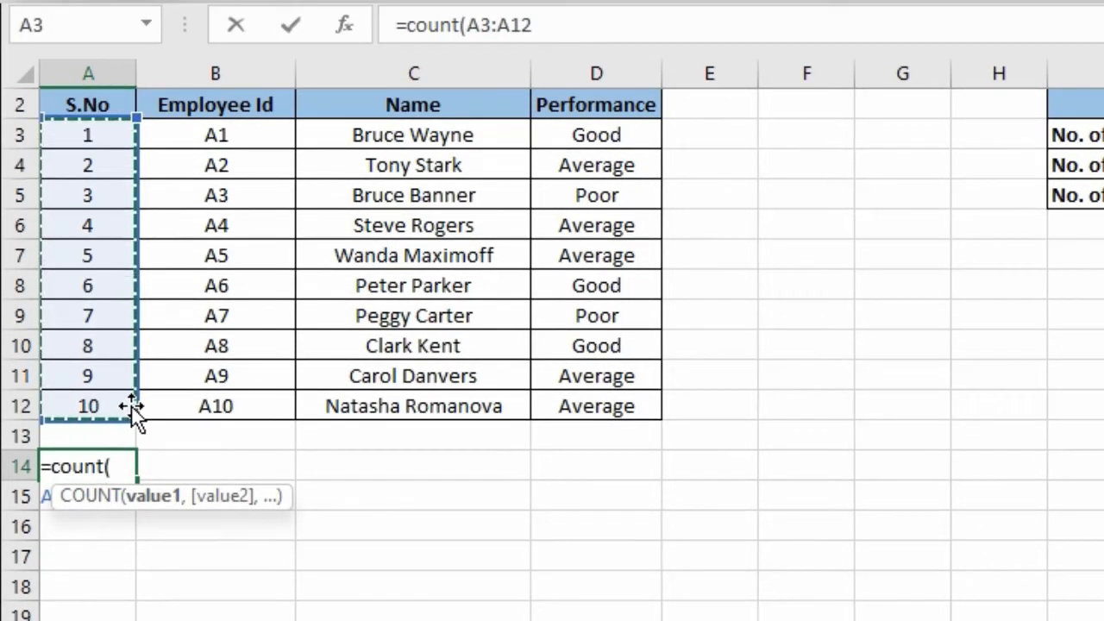
key(Return)
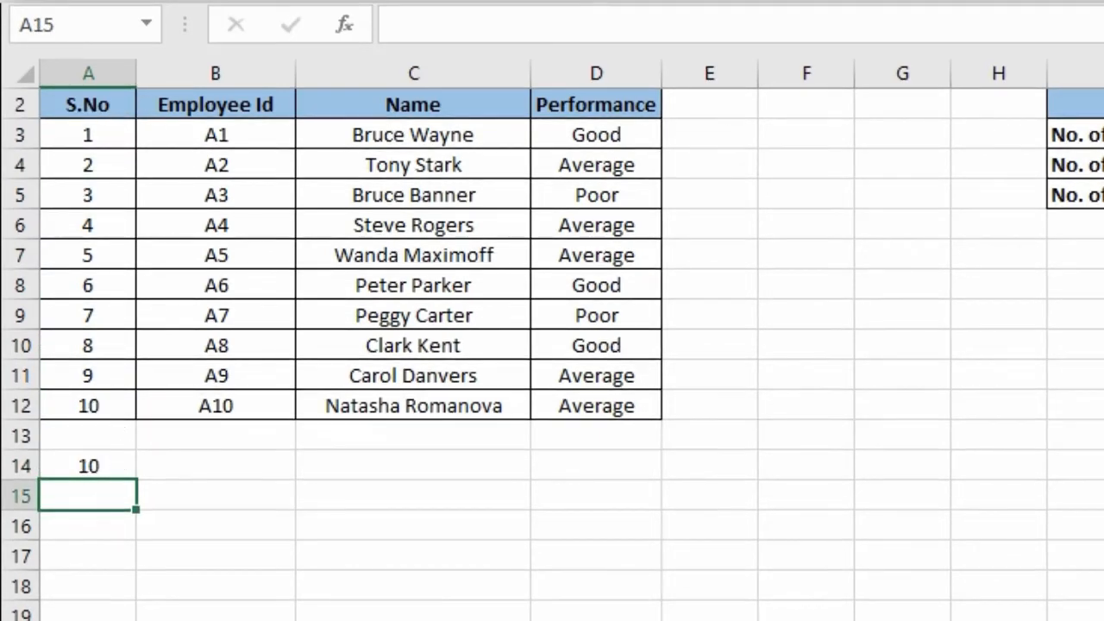
drag(86, 468, 86, 525)
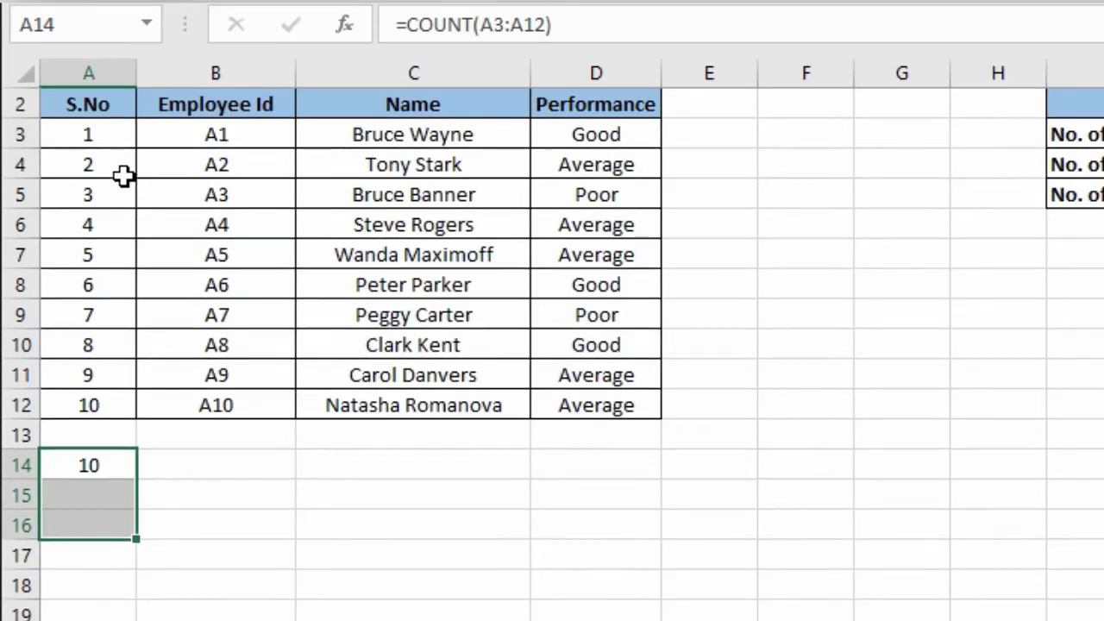
click(92, 465)
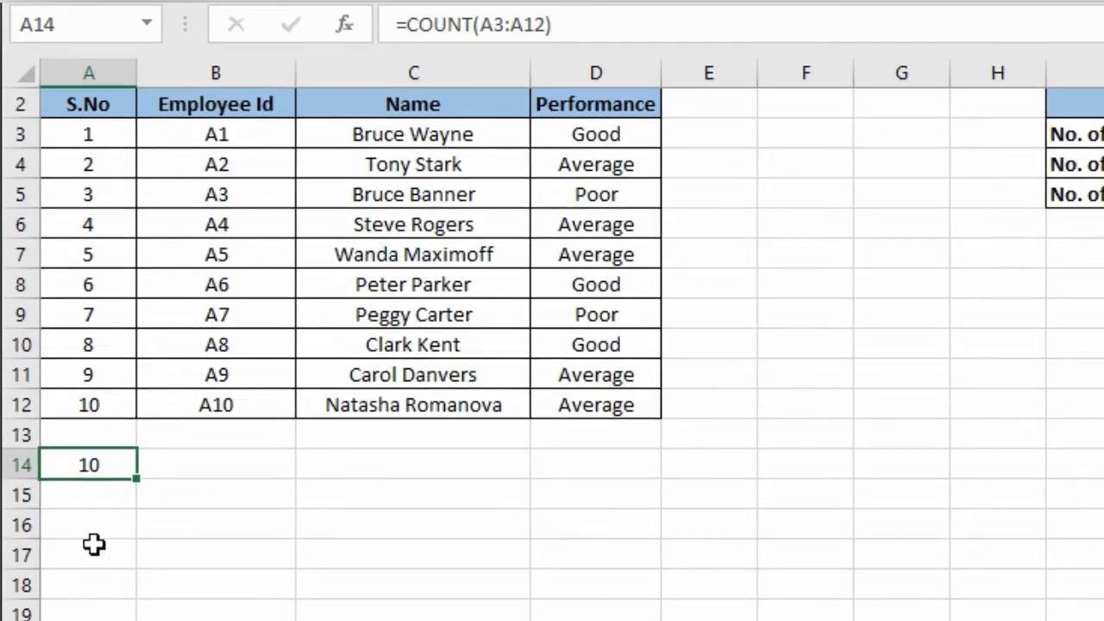
Clear the serial number in A7 and enter the text aaaa in its place to test the COUNT formula
click(84, 251)
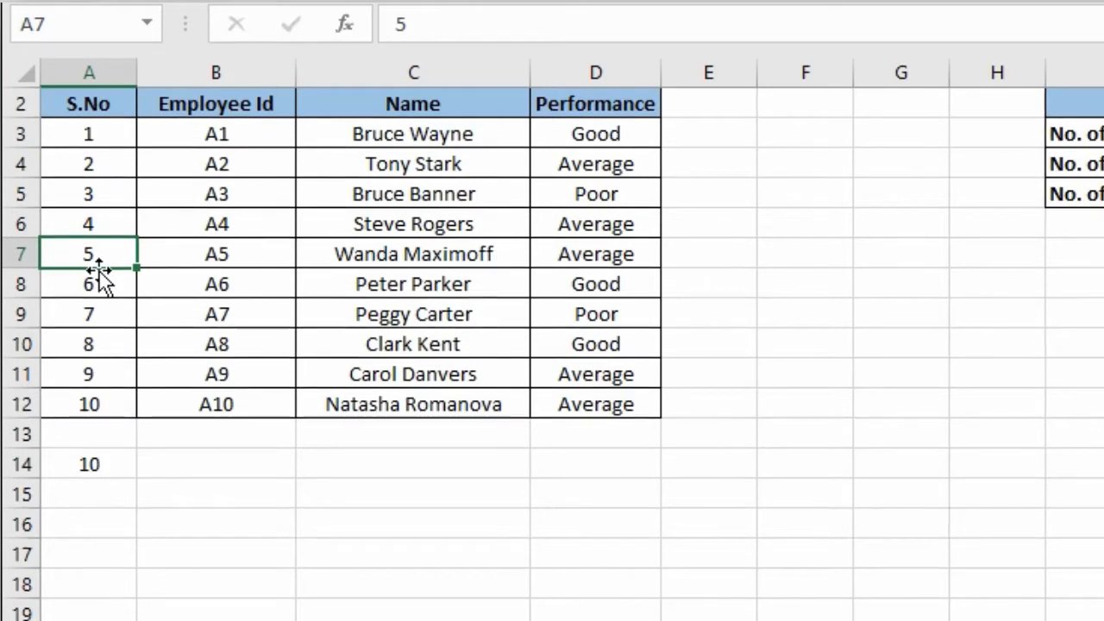
key(Delete)
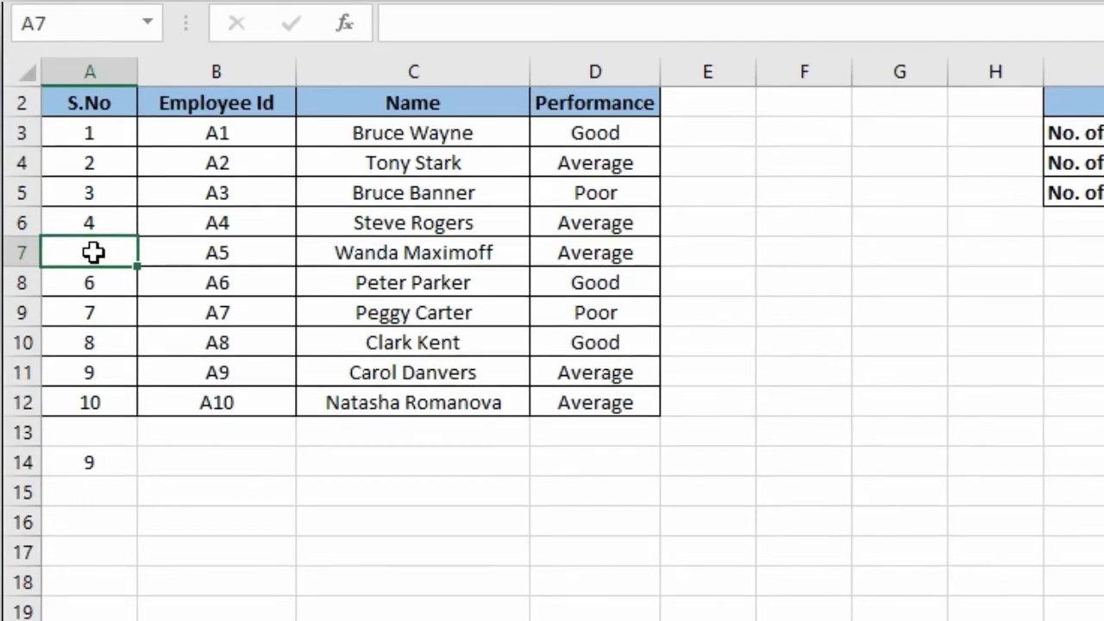
text(aaaa)
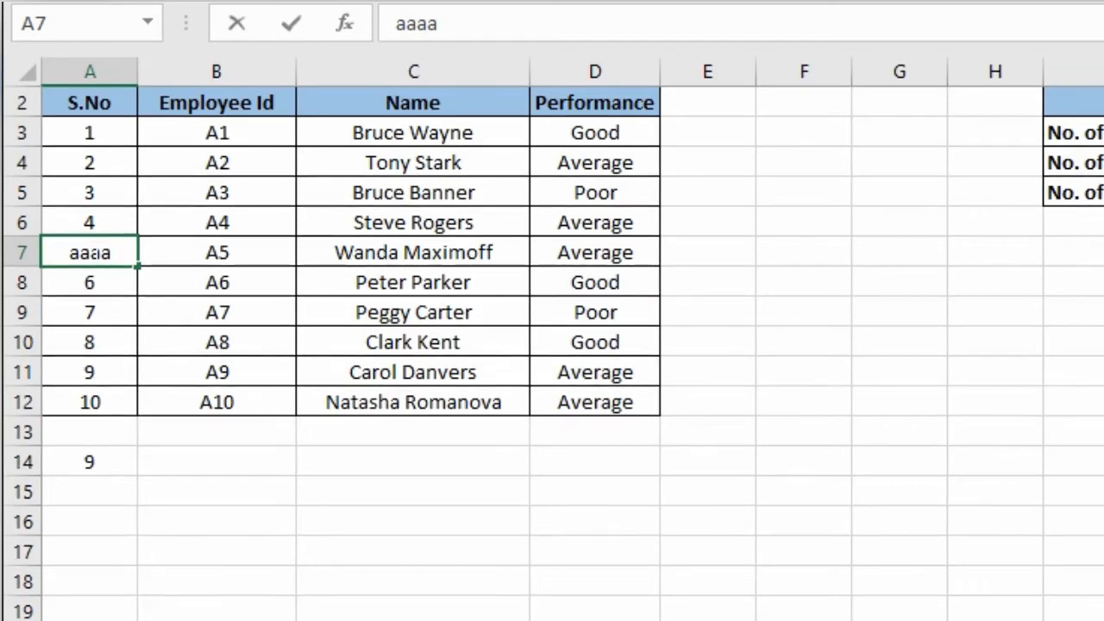
key(Return)
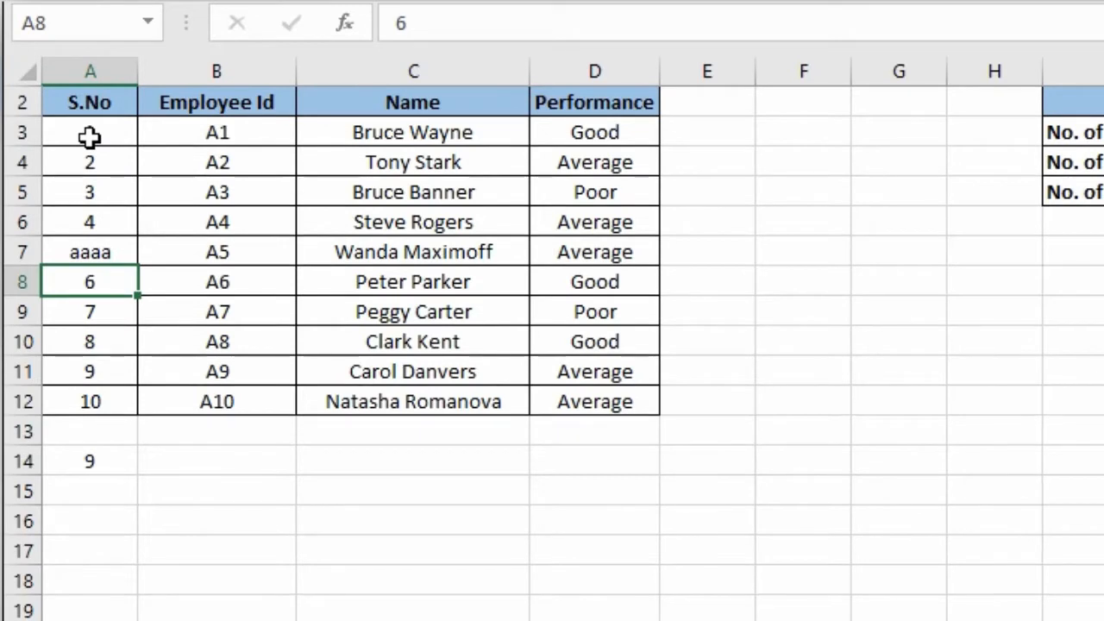
Clear the text in A7 and enter the serial number 5
click(93, 248)
key(Delete)
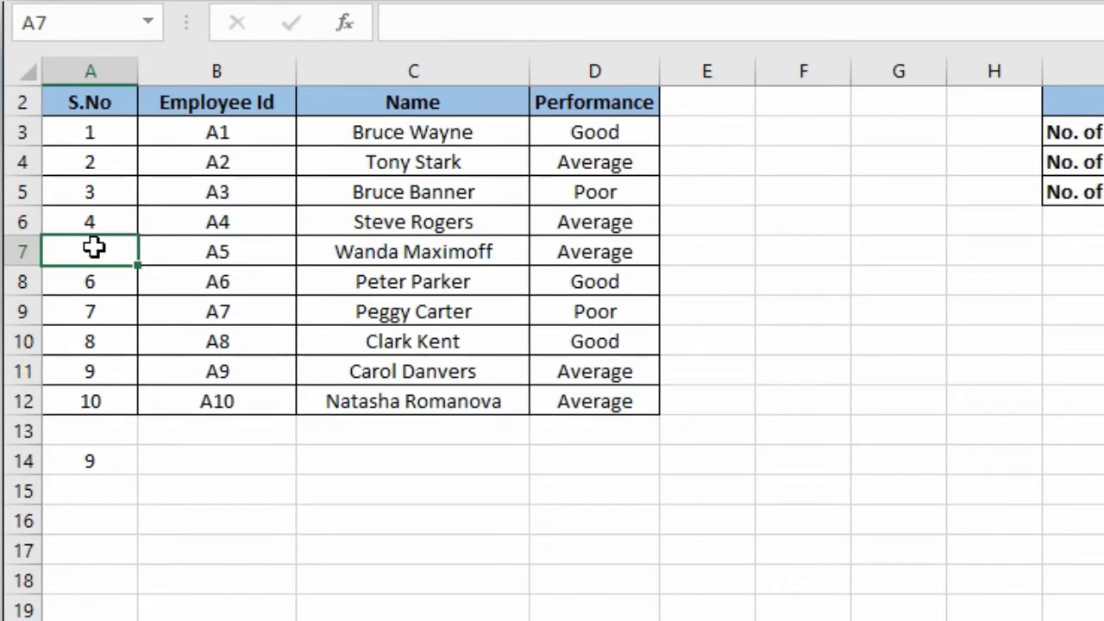
text(5)
key(Return)
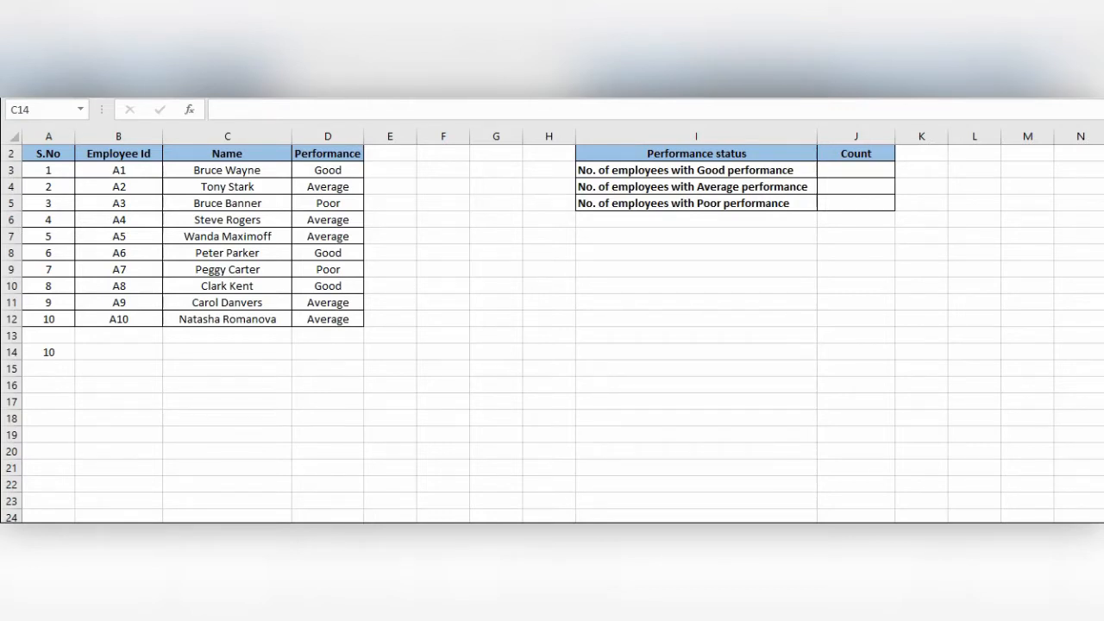
Enter a COUNTA formula in C14 over the employee names in C3:C12
click(219, 351)
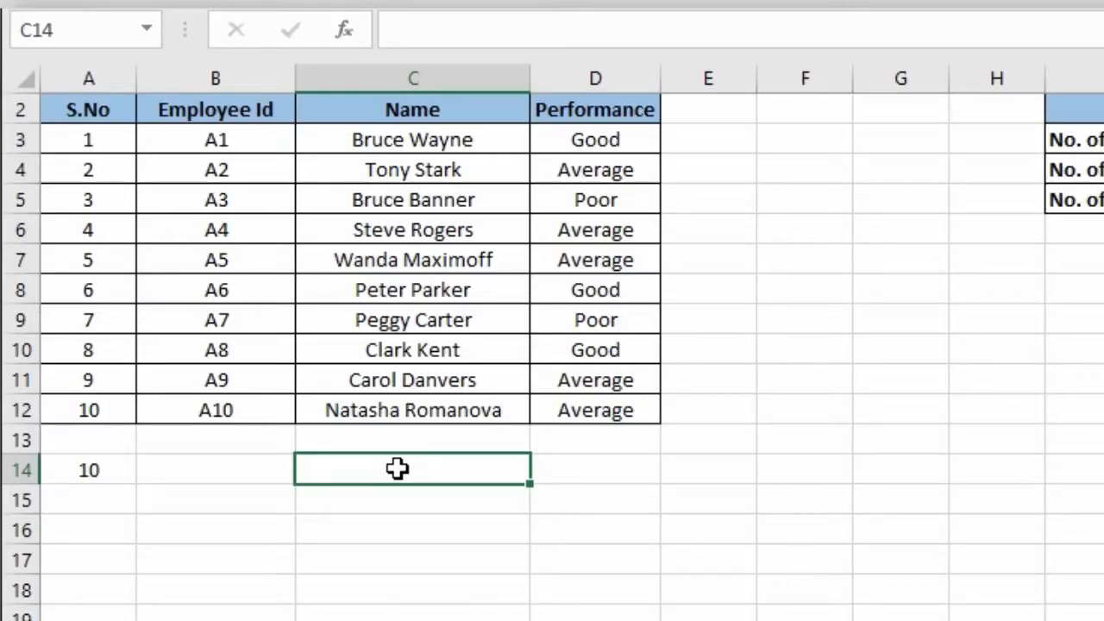
text(=)
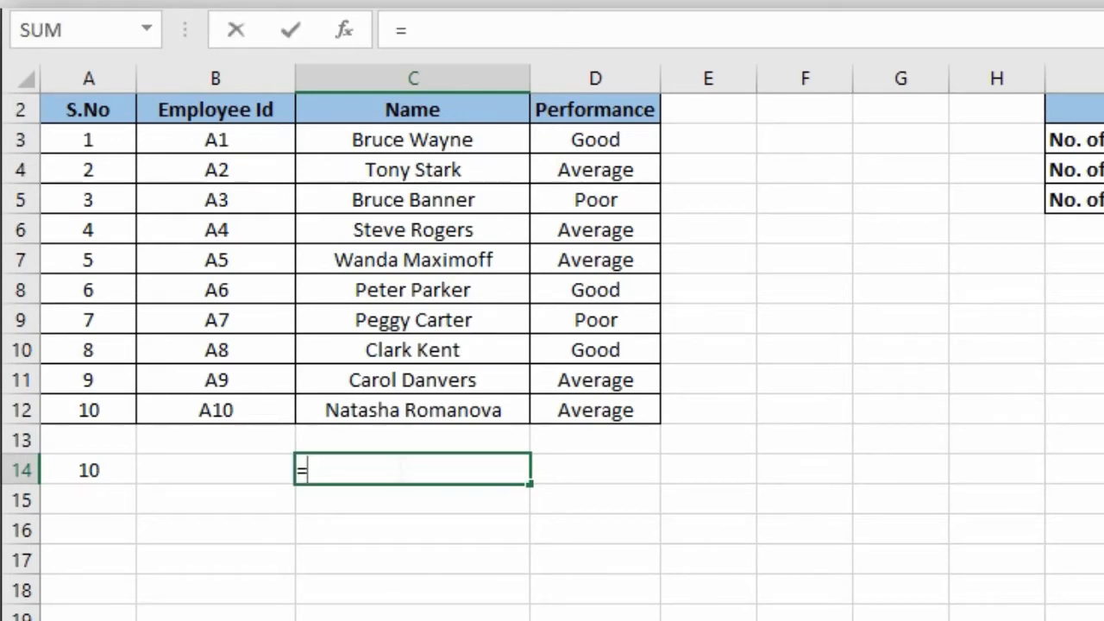
text(countA)
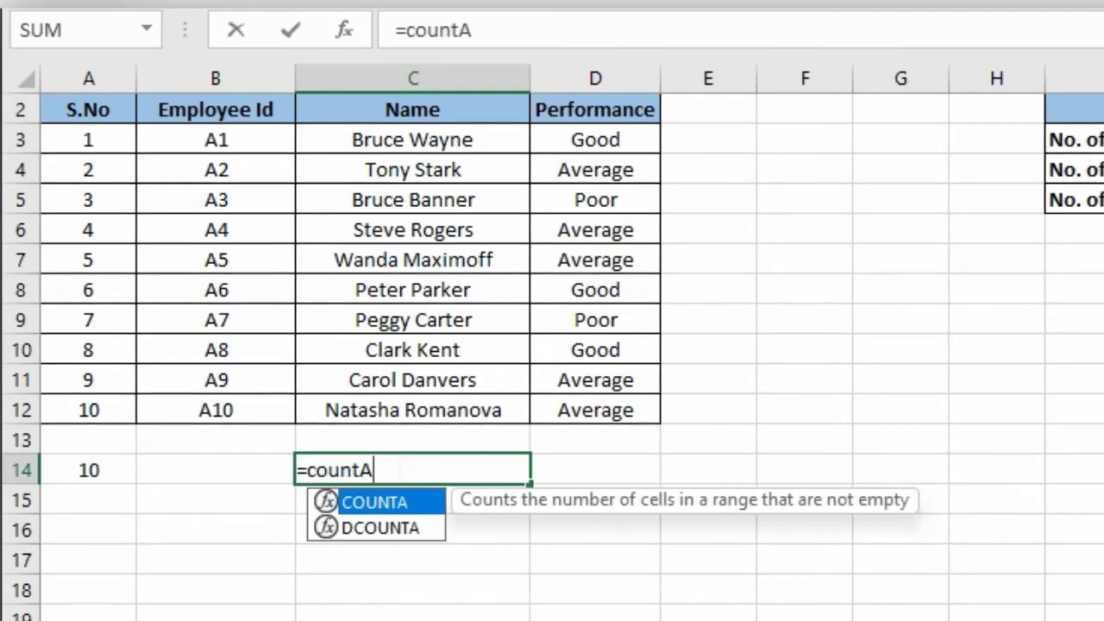
text(()
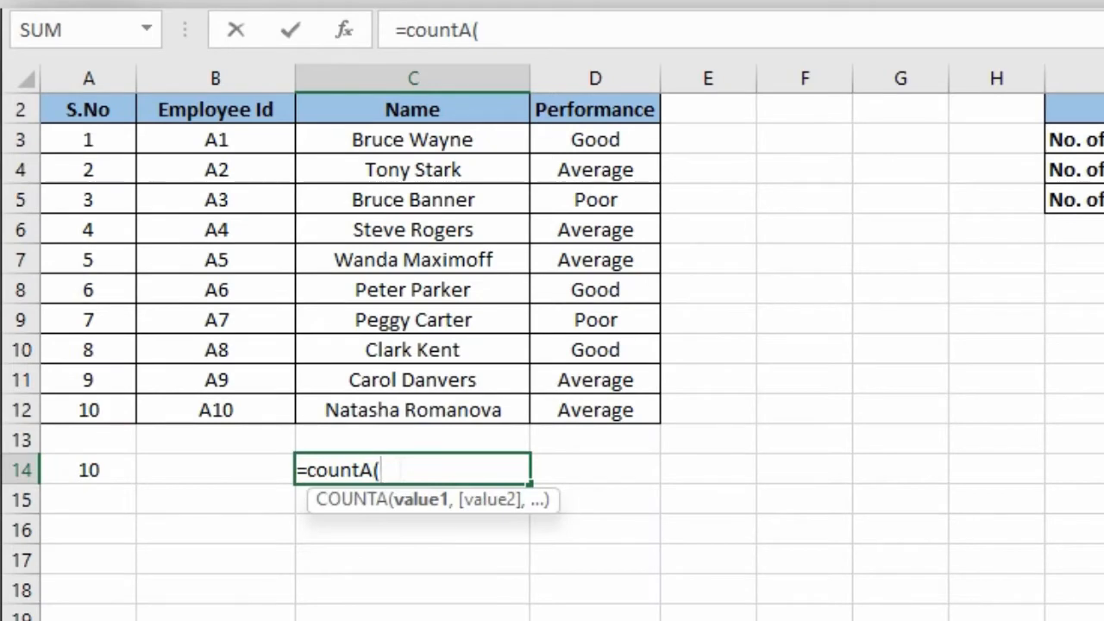
drag(438, 141, 454, 424)
text())
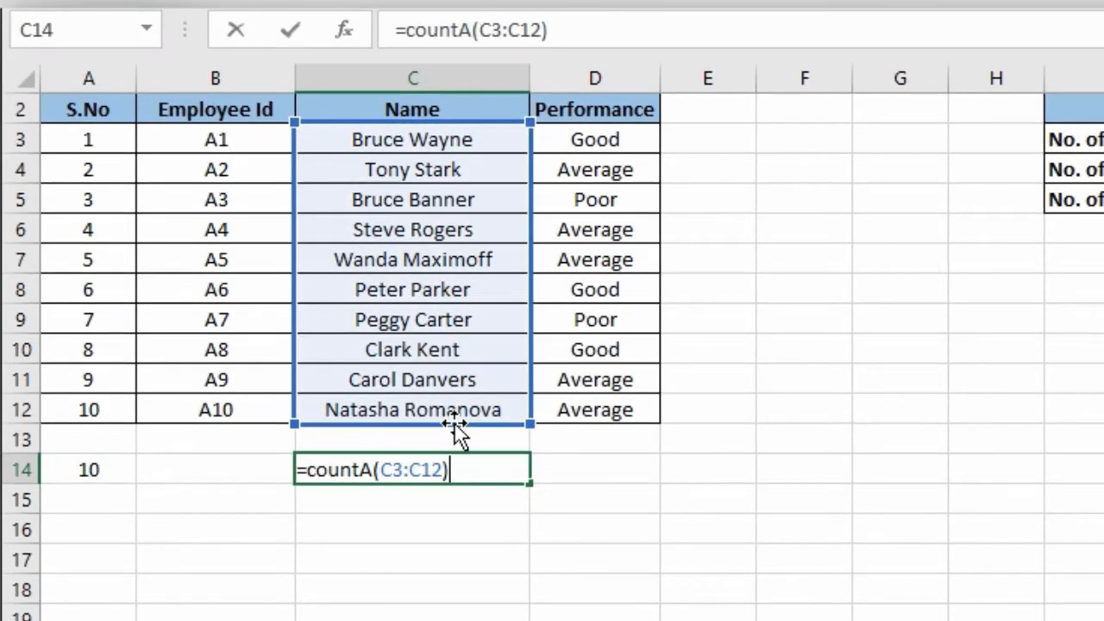
key(Return)
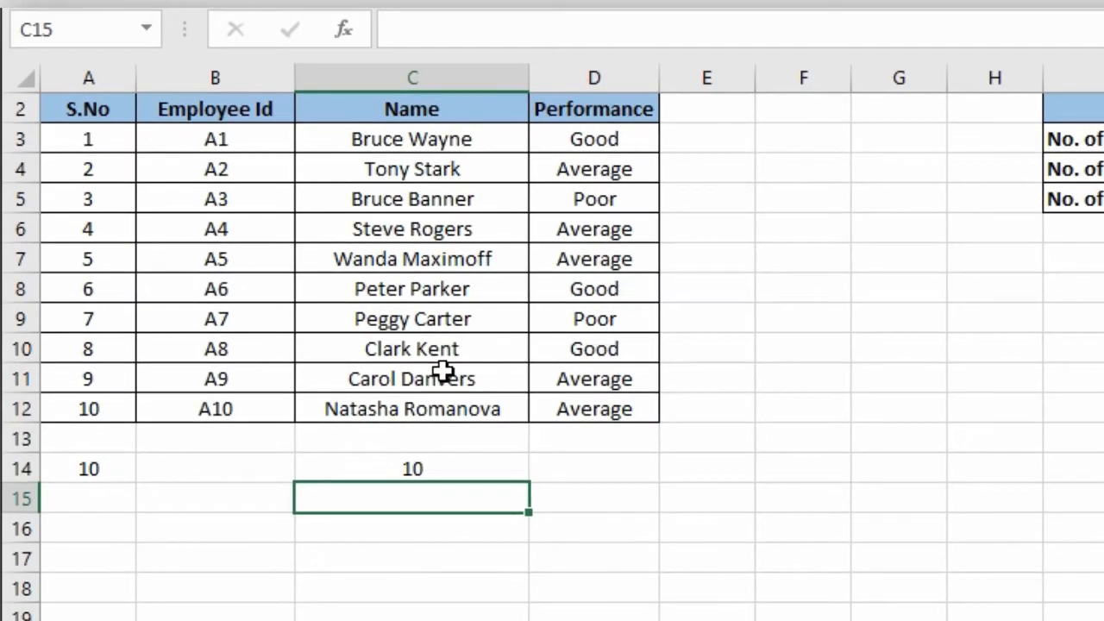
Clear the name in C6 and enter the number 1000 in its place to test the COUNTA formula
click(397, 138)
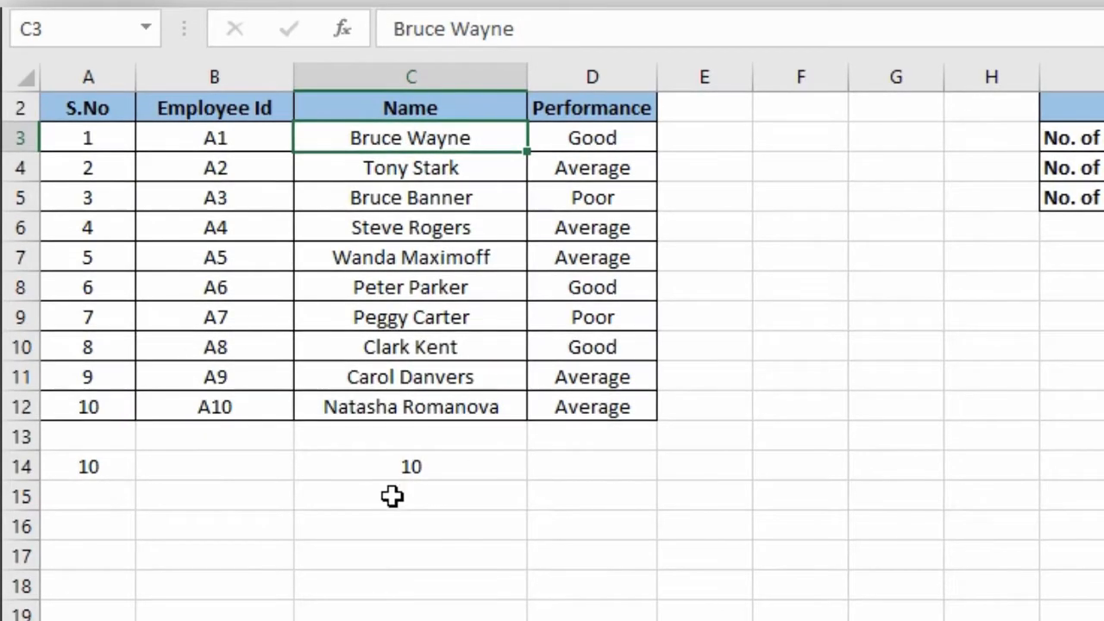
click(374, 227)
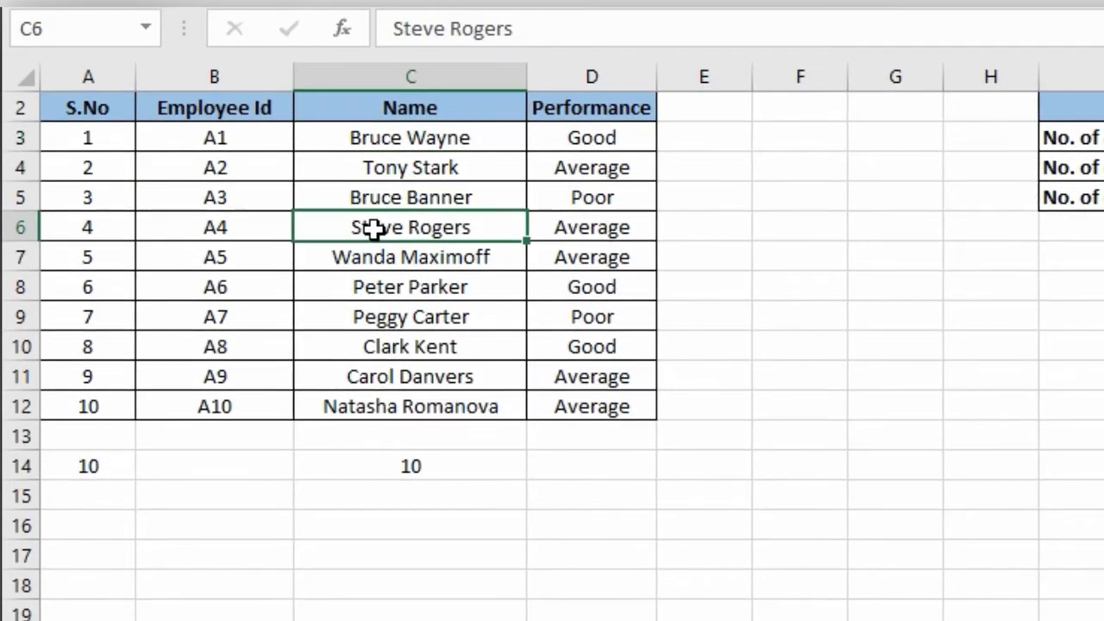
key(Delete)
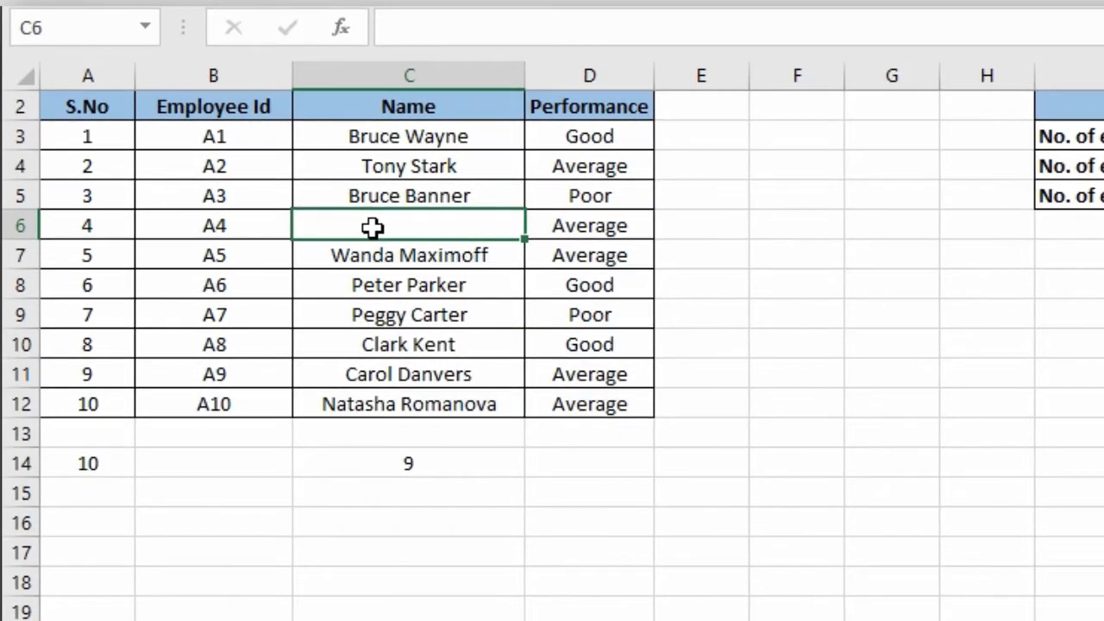
text(10)
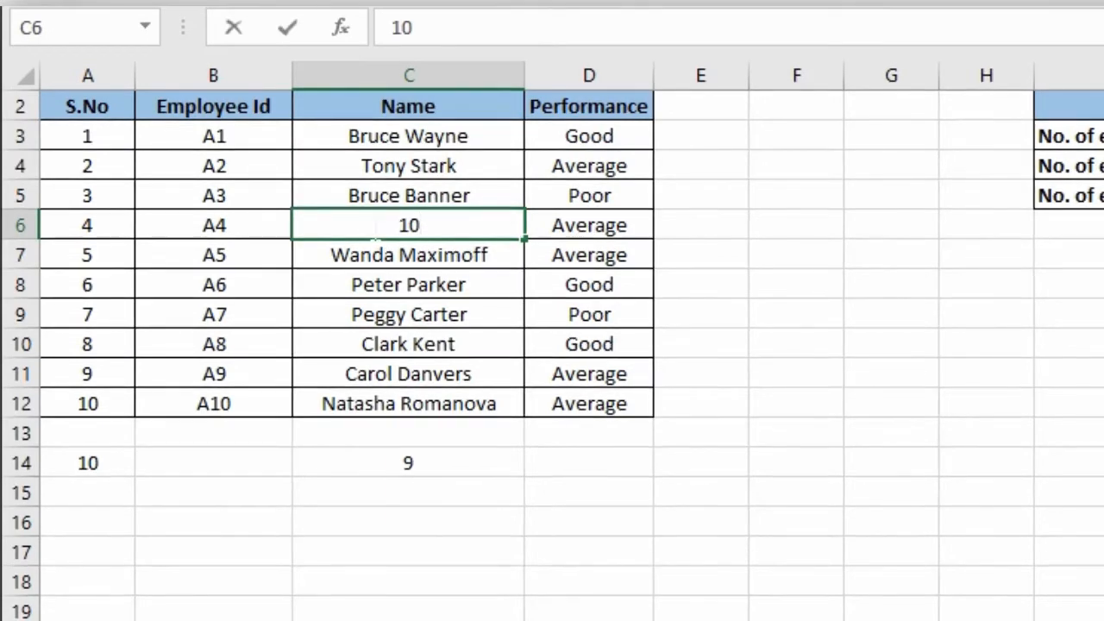
text(00)
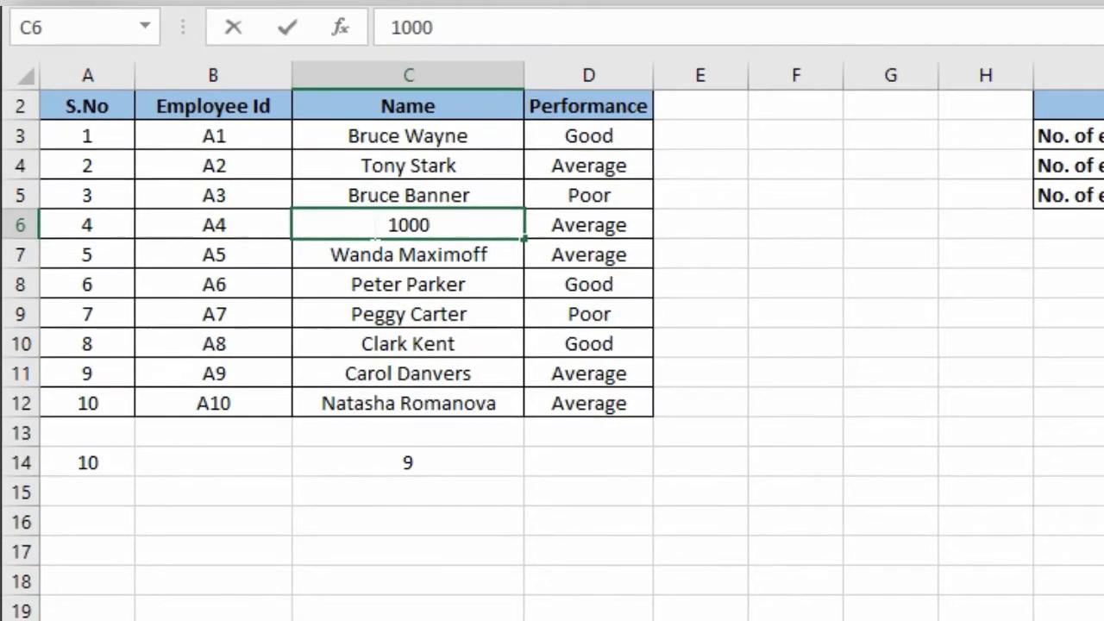
key(Return)
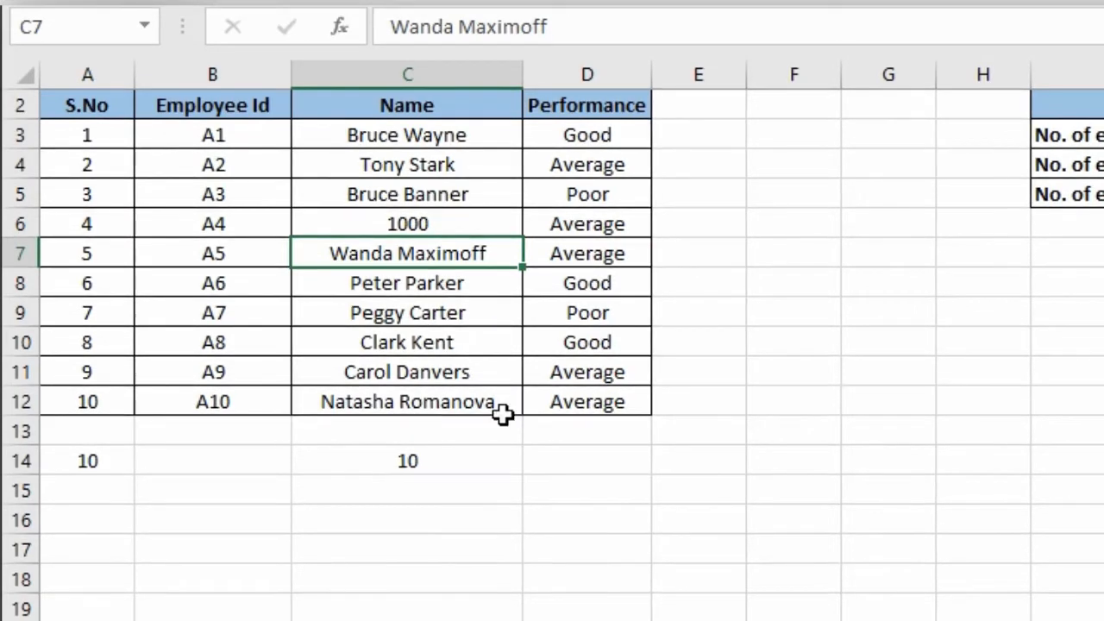
Review the COUNTA formula in C14 and undo the last two changes to C6
click(411, 455)
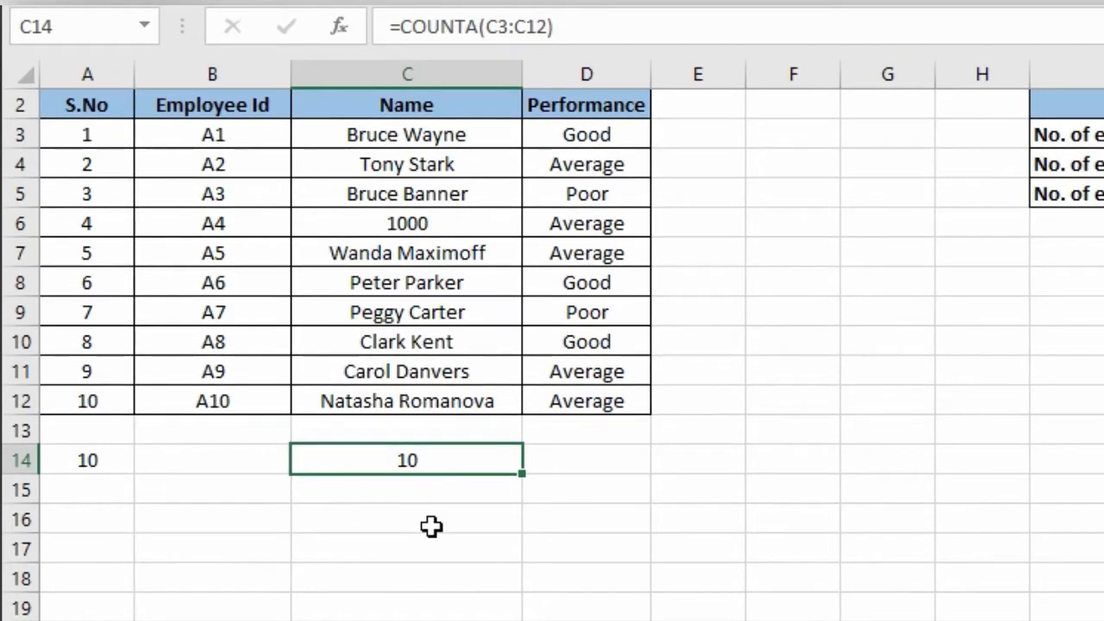
key(ctrl+z)
key(ctrl+z)
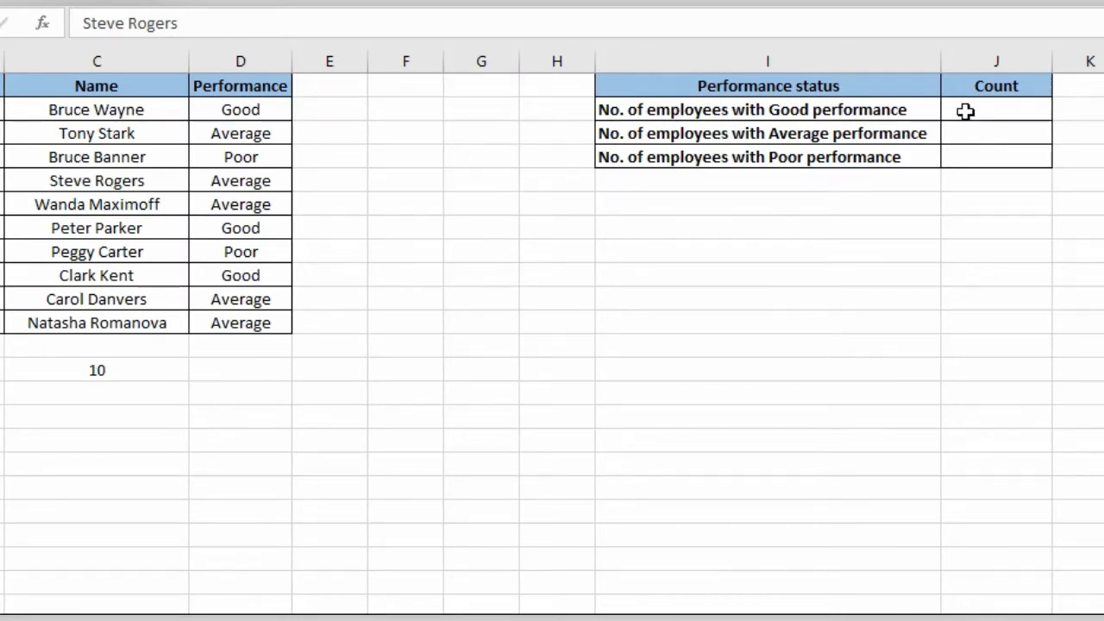
Enter a COUNTIF formula in J3 counting "Good" in D3:D12, and check it against the Good entries in the Performance column
click(965, 113)
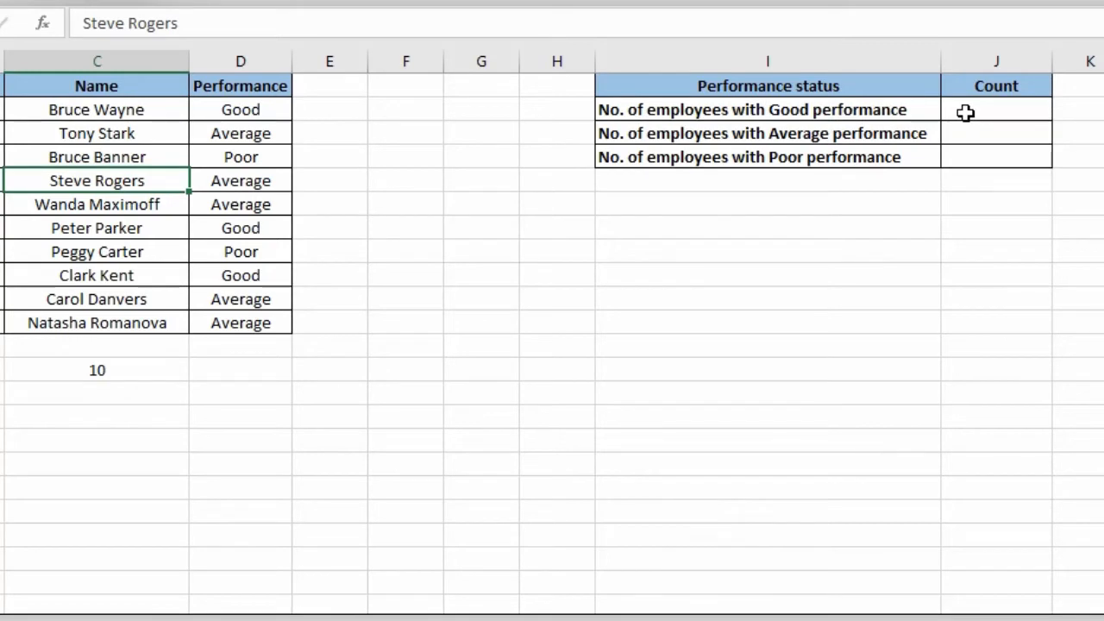
click(965, 113)
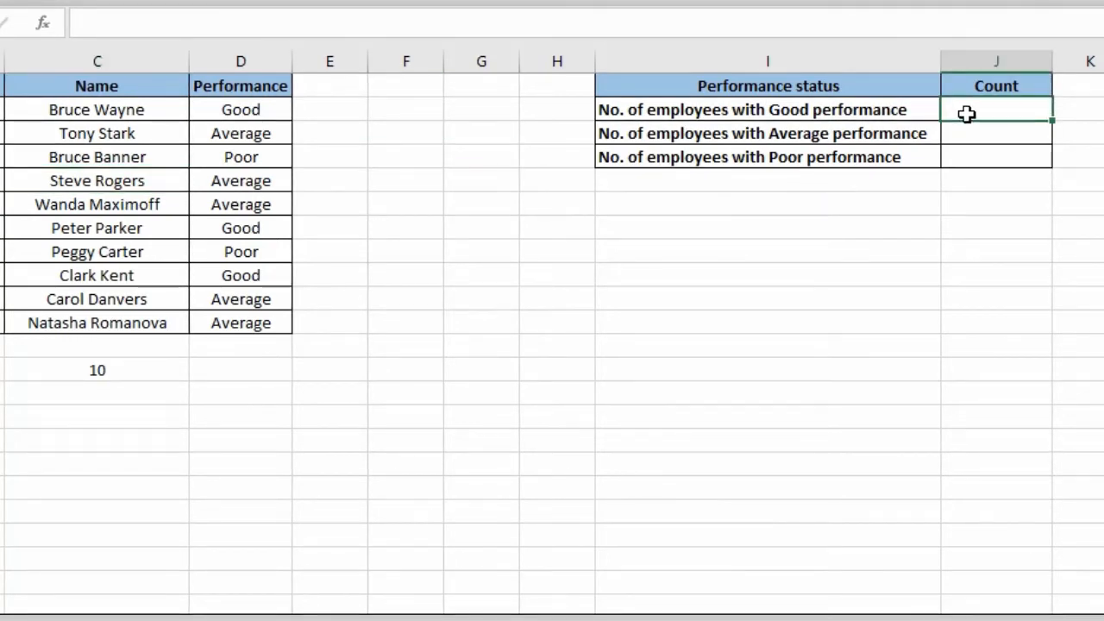
text(=)
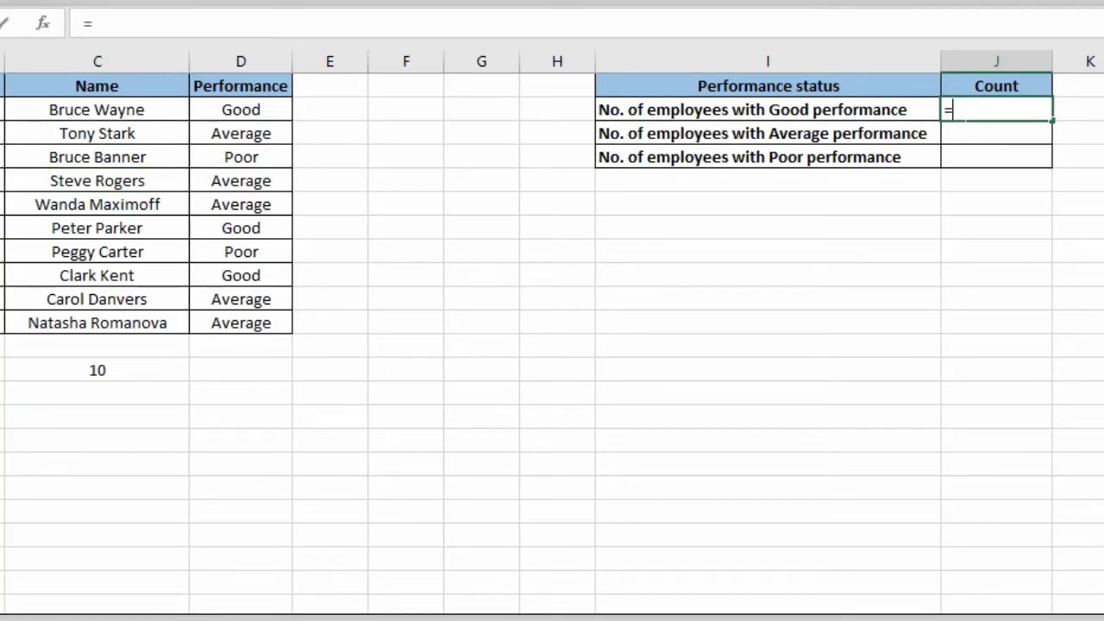
text(countif()
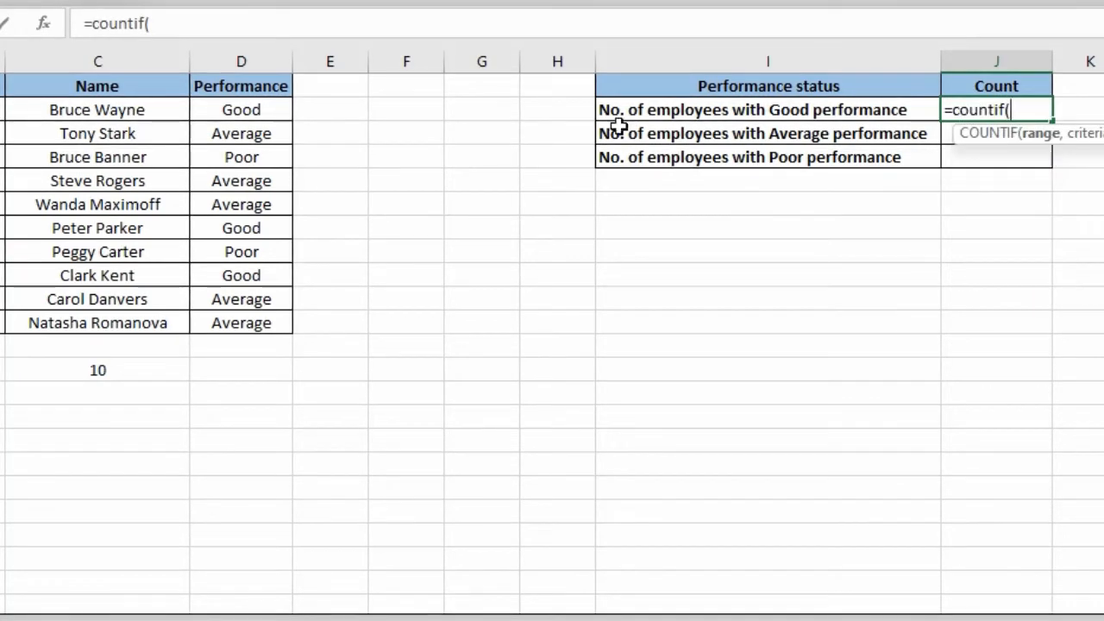
drag(237, 111, 225, 322)
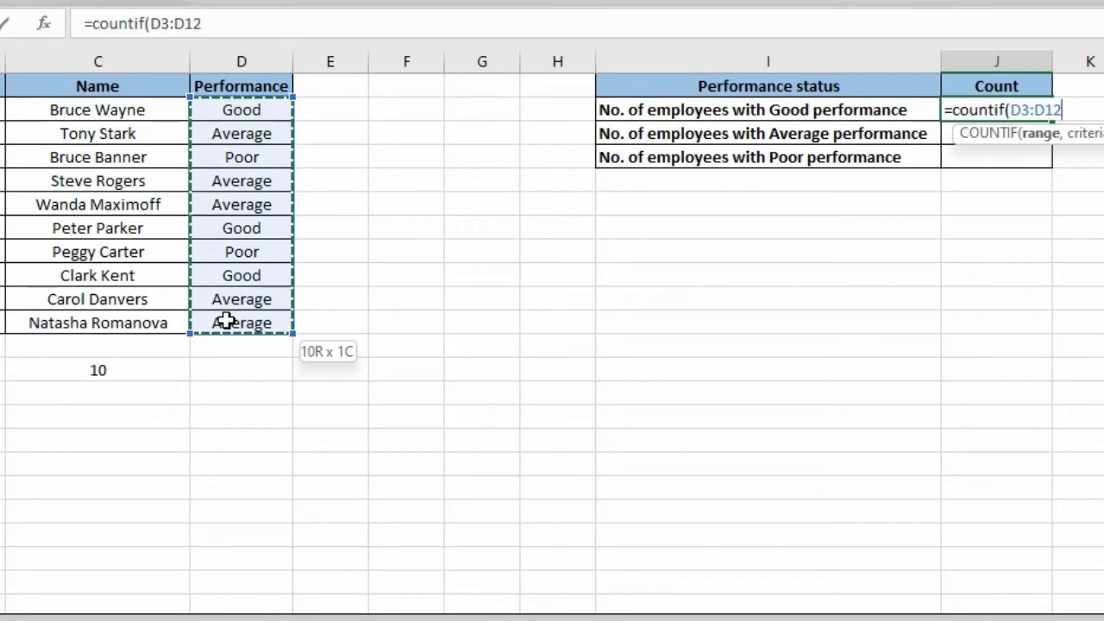
text(,)
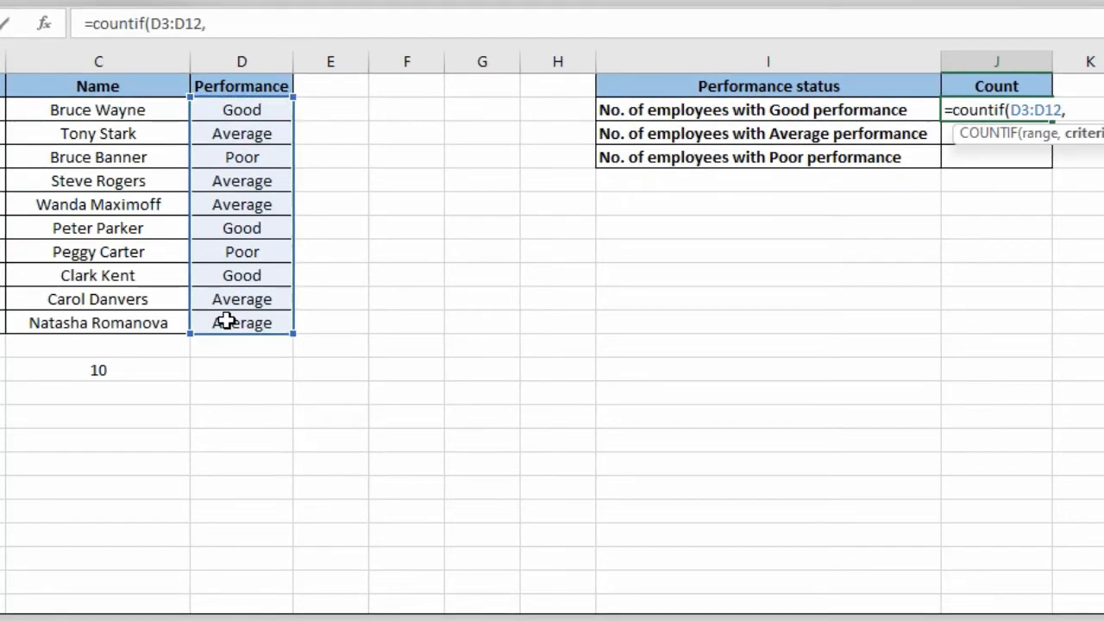
text(")
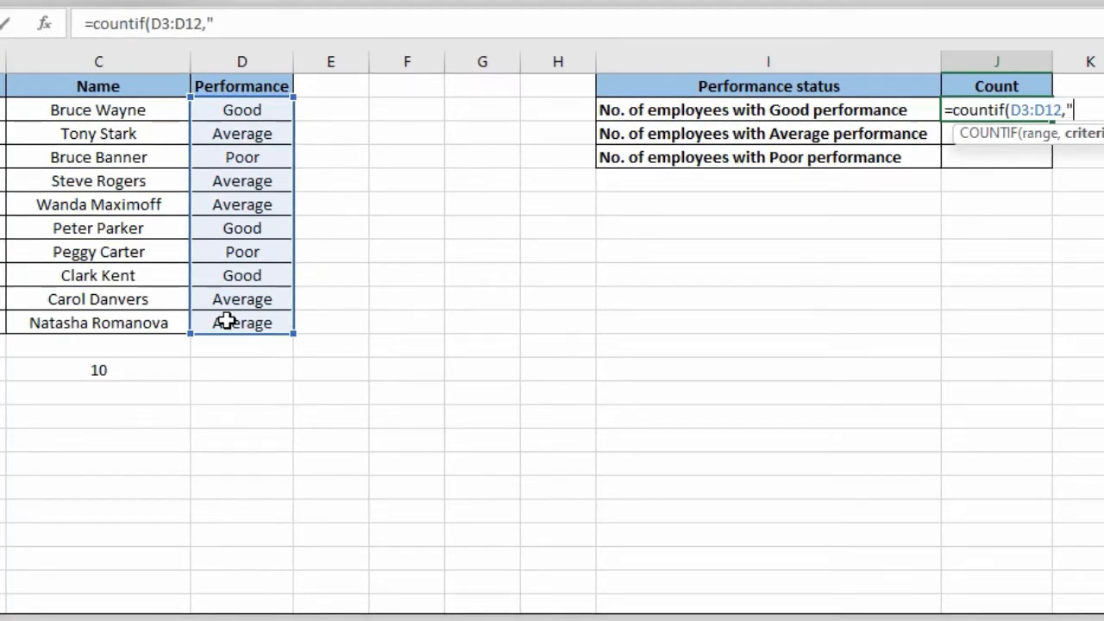
text(G)
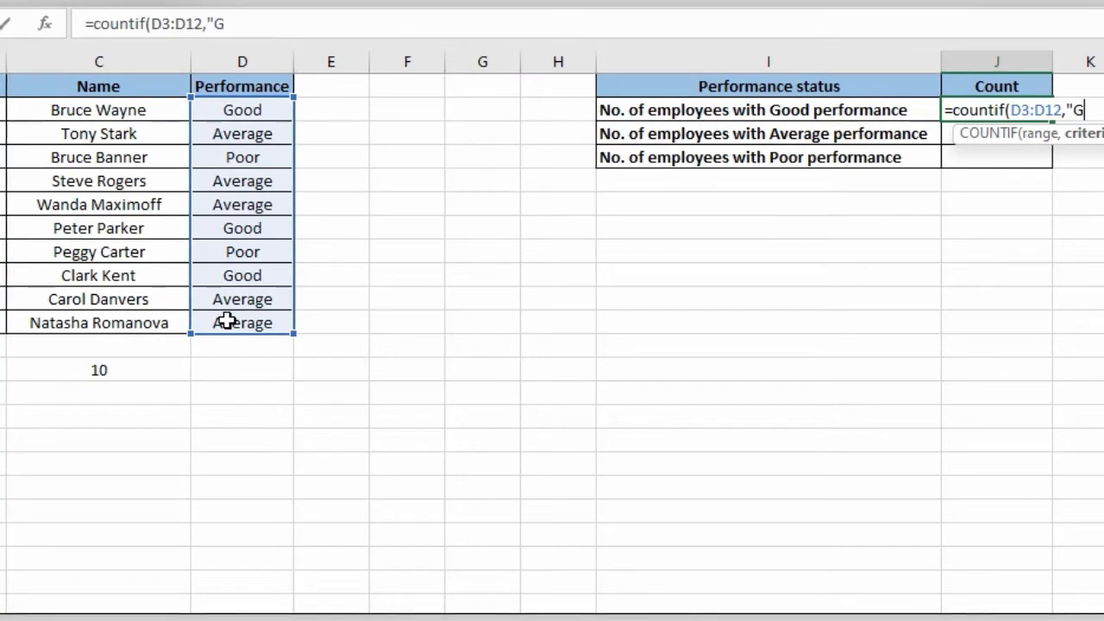
text(ood")
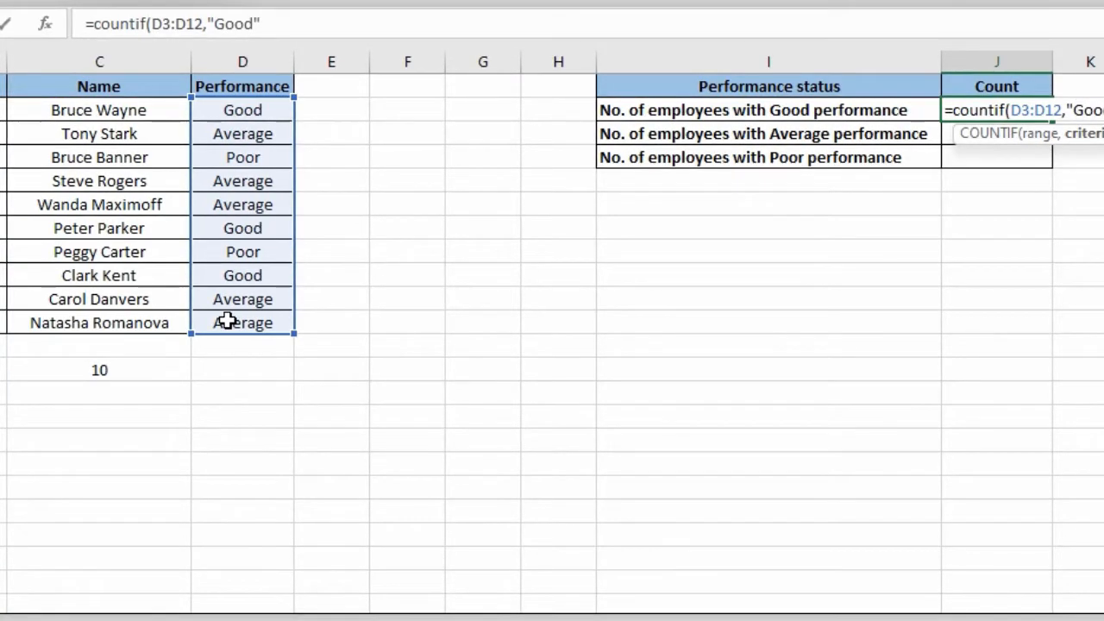
text())
key(Return)
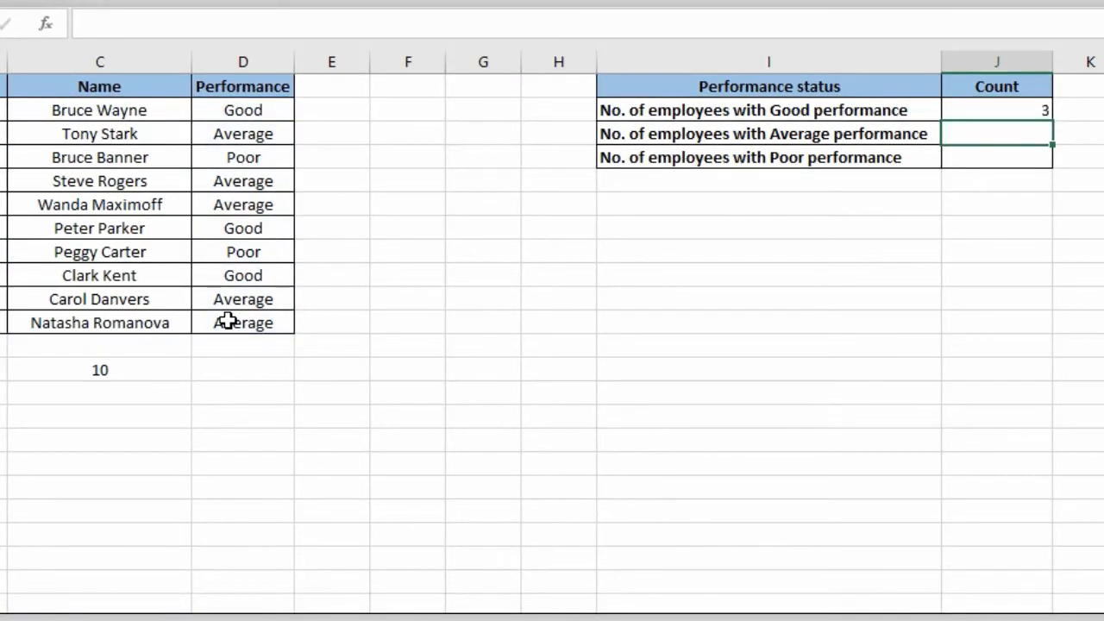
click(1022, 108)
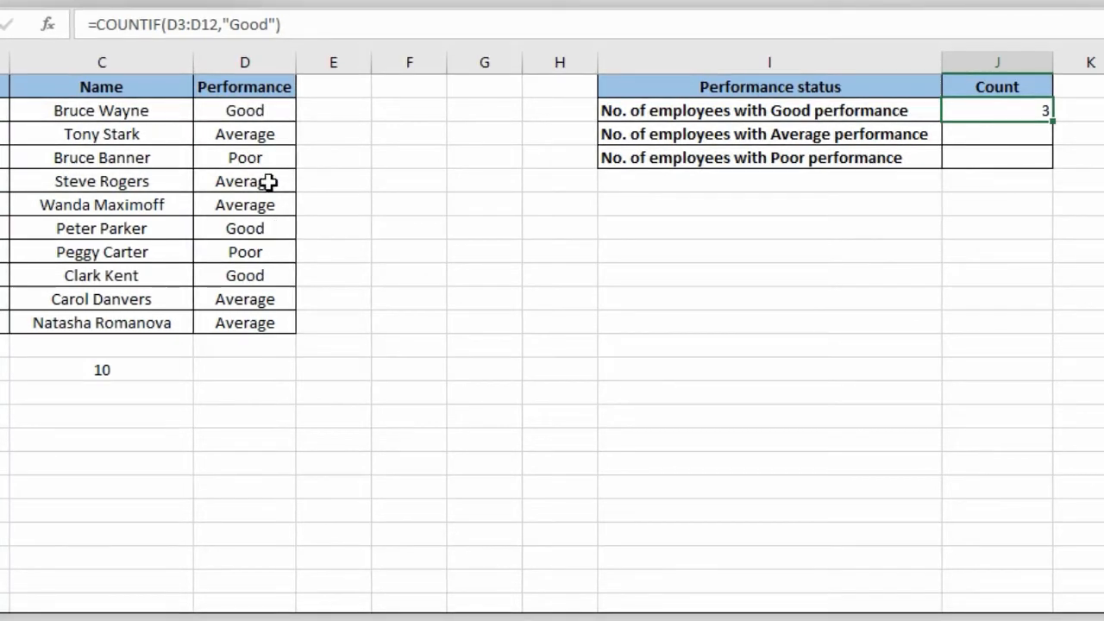
click(263, 113)
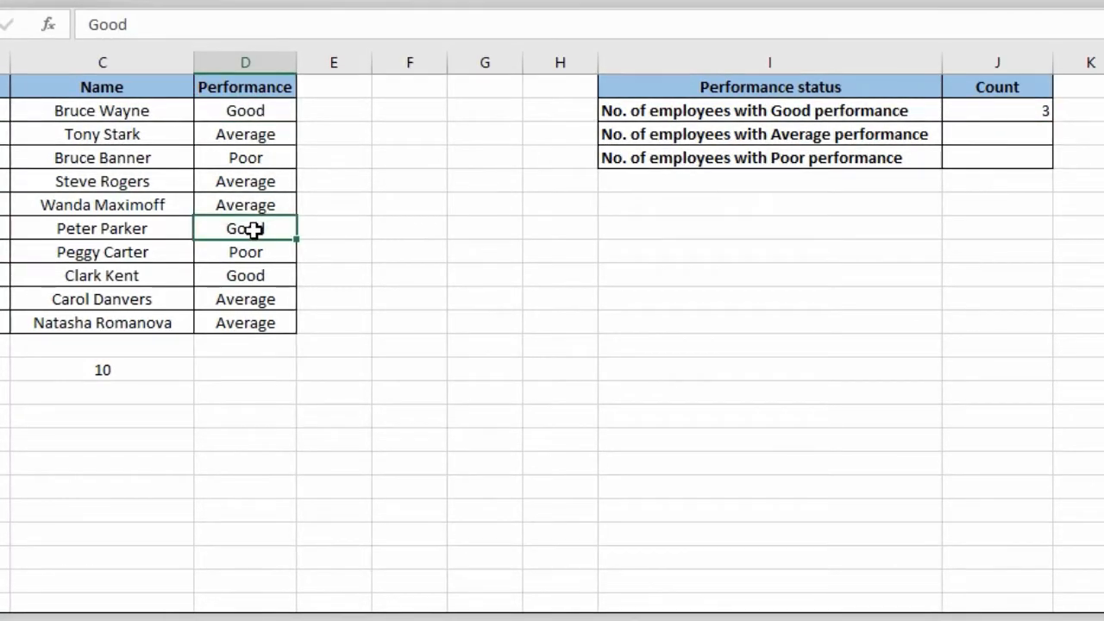
click(238, 273)
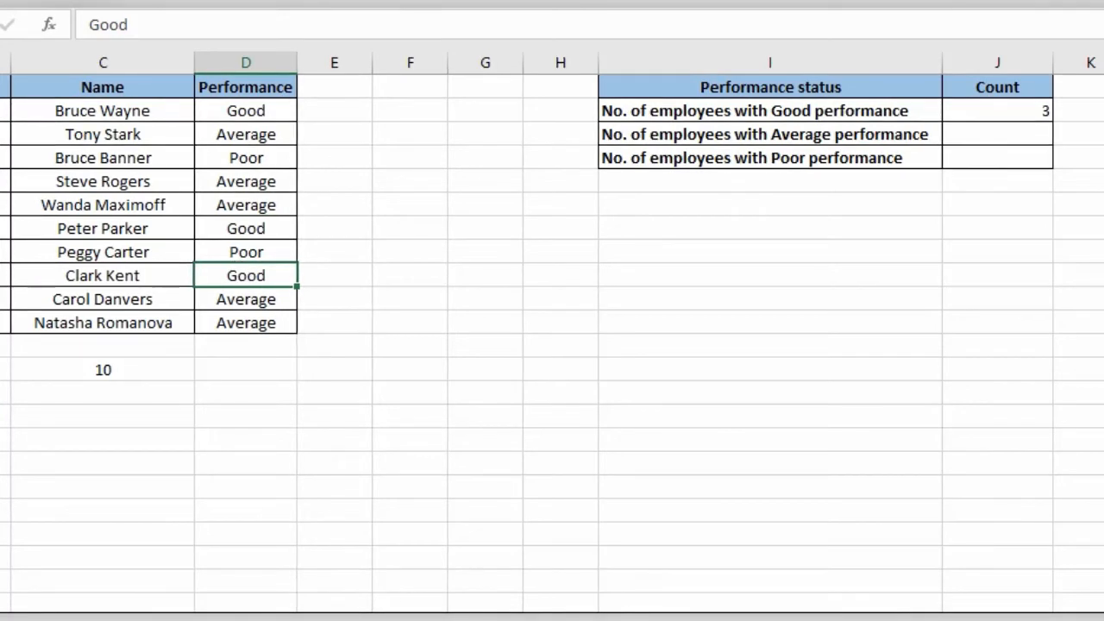
click(1009, 112)
Enter a COUNTIF formula in J4 counting "Average" in D3:D12, and check it against the Average entries in the Performance column
click(1008, 130)
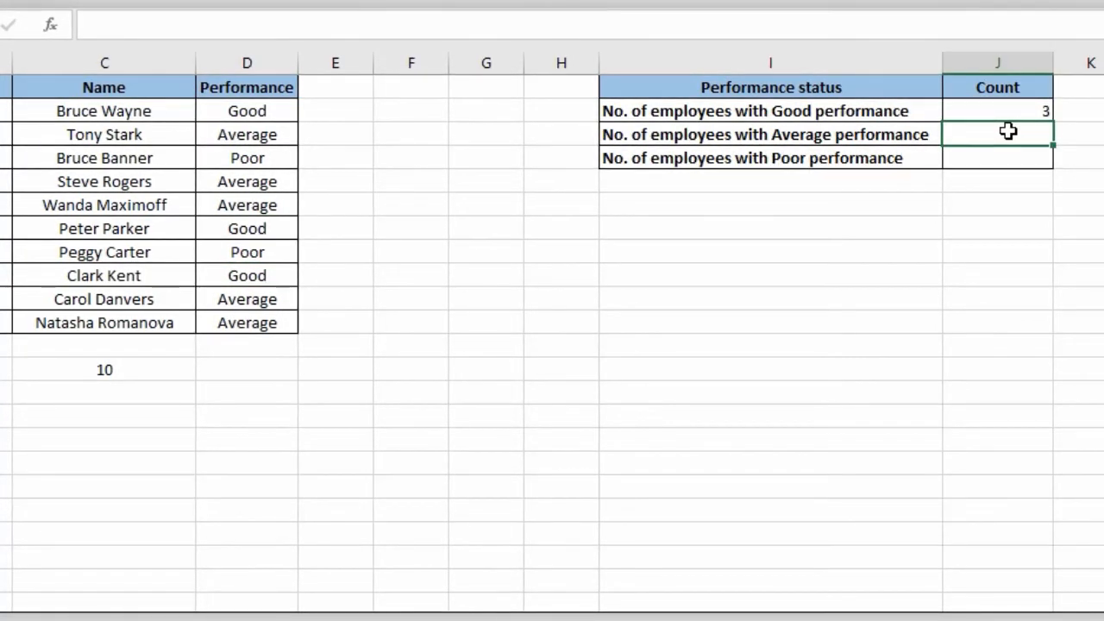
text(=countif)
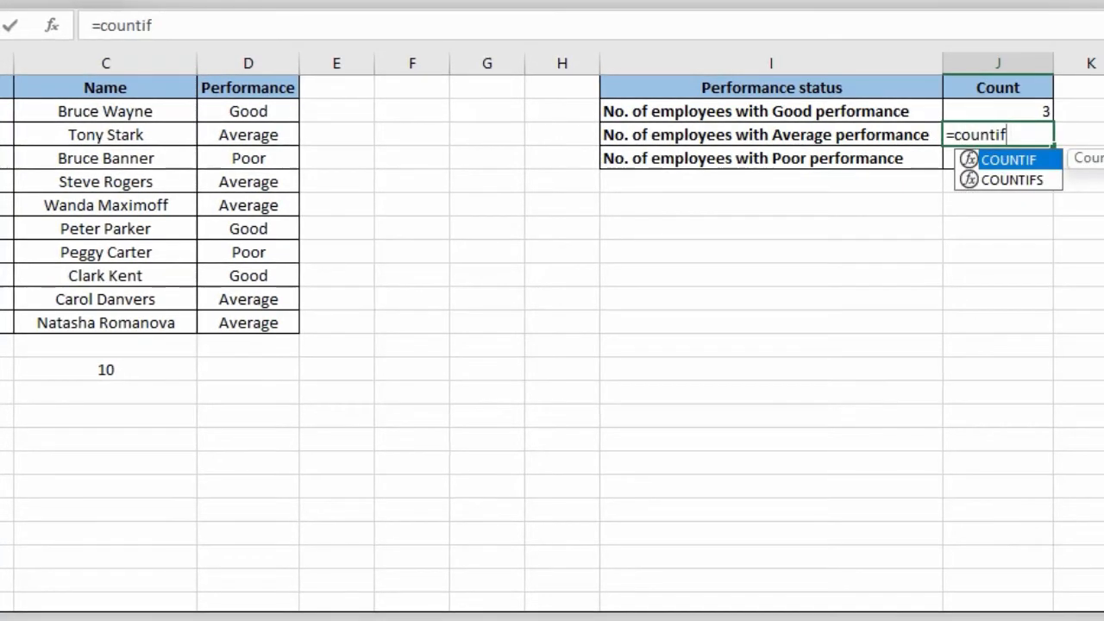
text(()
drag(271, 105, 264, 323)
text(,)
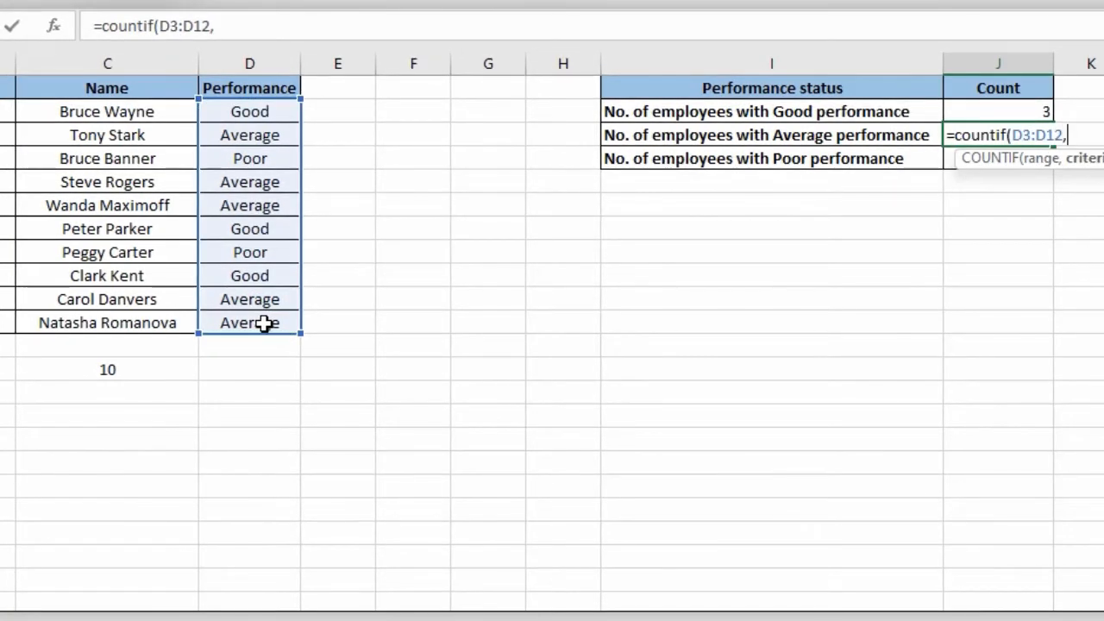
text("Average)
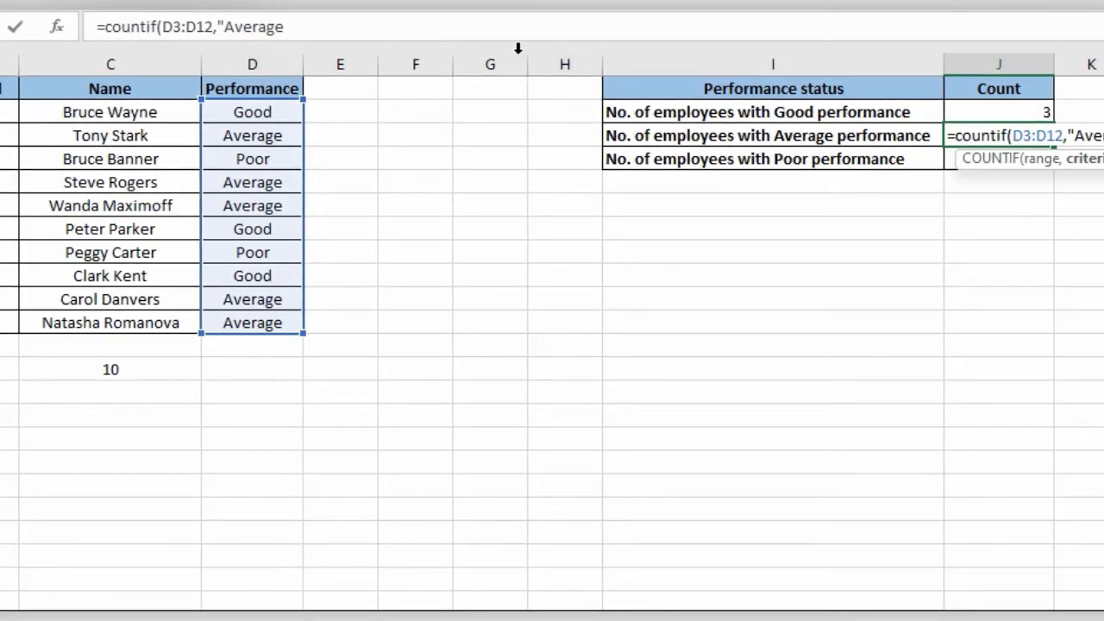
text("))
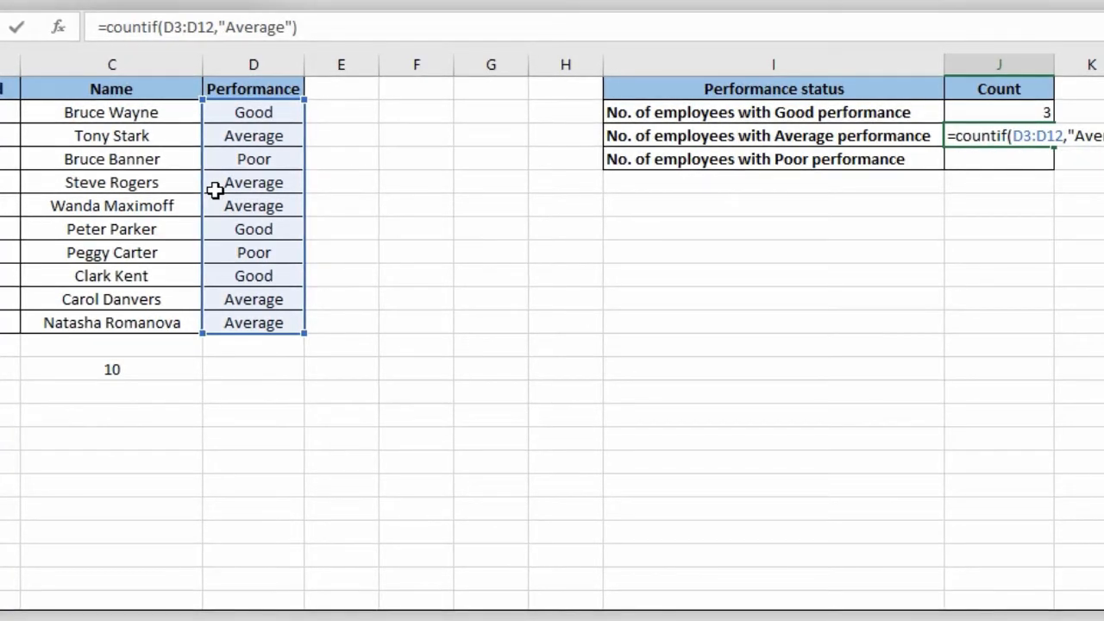
key(Return)
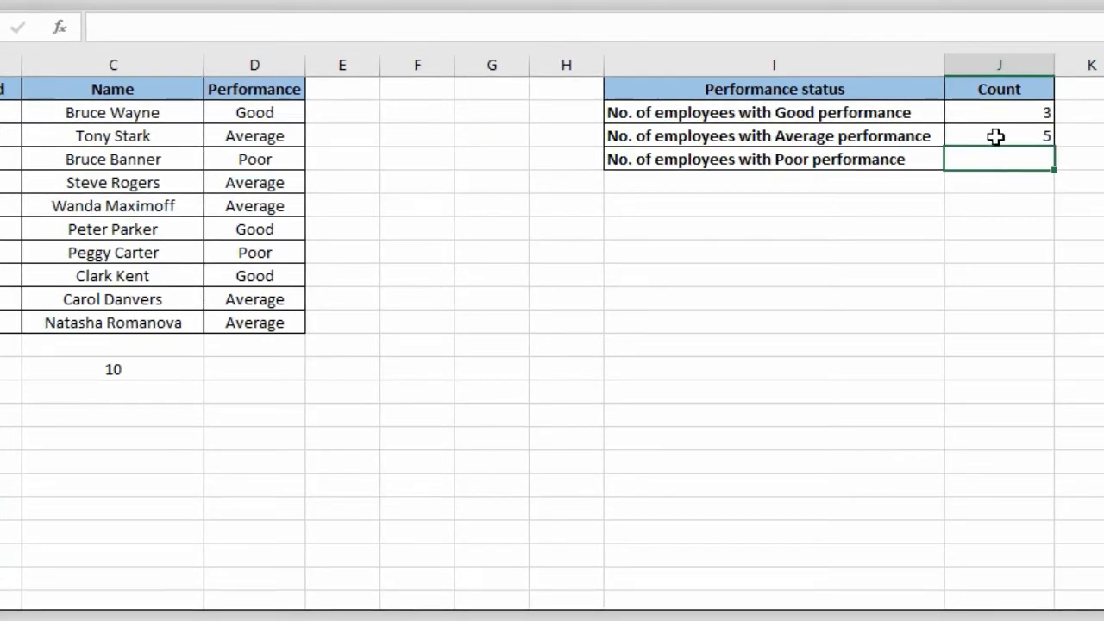
click(259, 138)
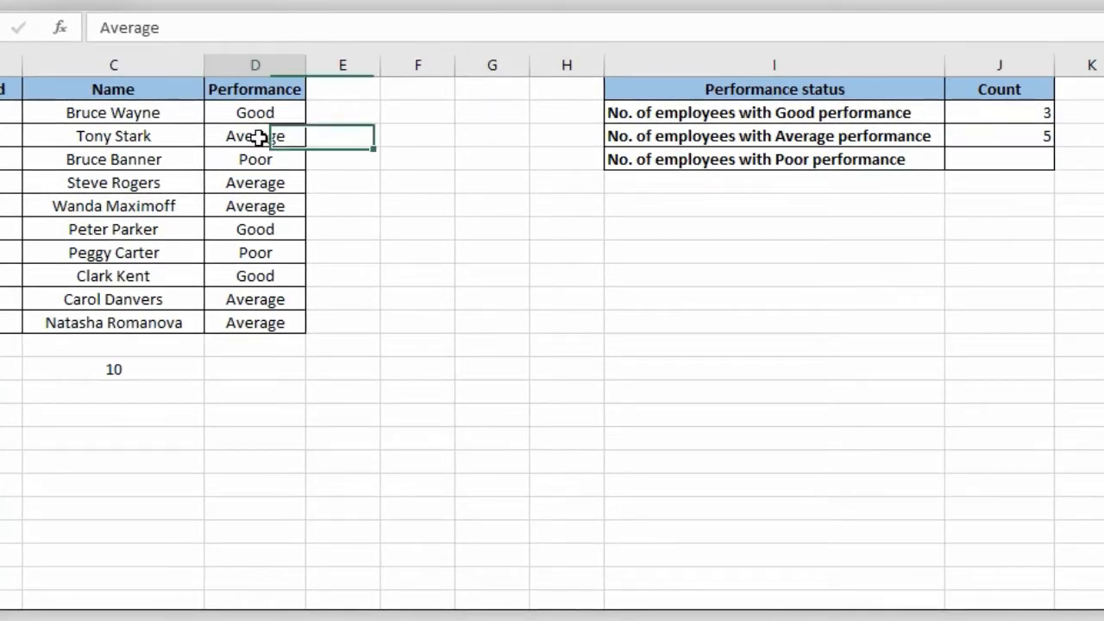
click(259, 184)
click(258, 203)
click(249, 324)
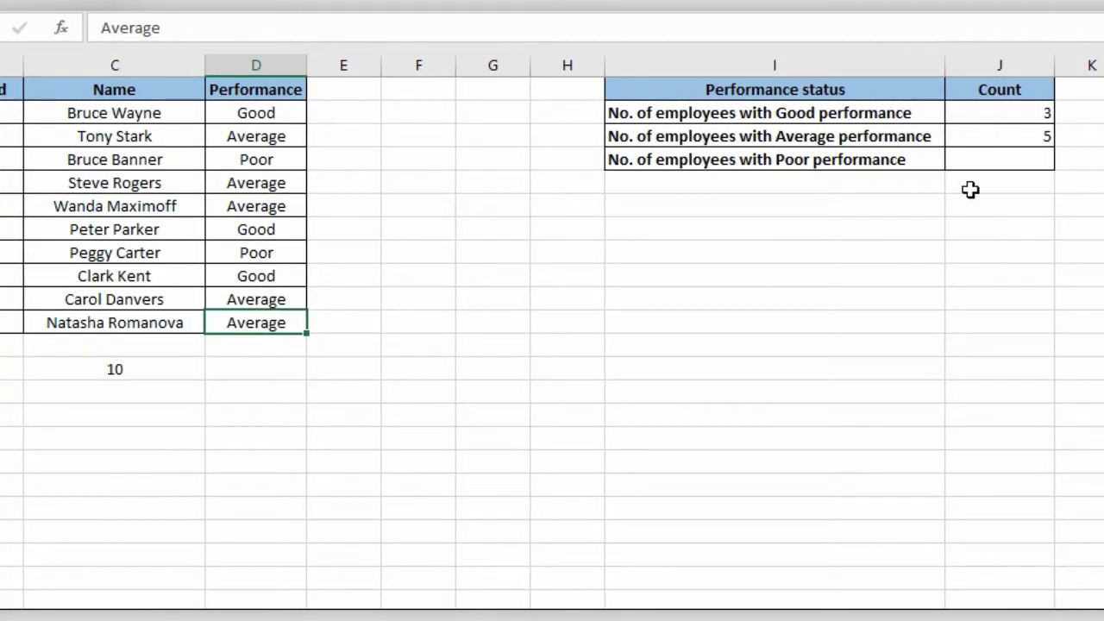
Enter a COUNTIF formula in J5 counting "Poor" in the performance range D3:D12
click(987, 159)
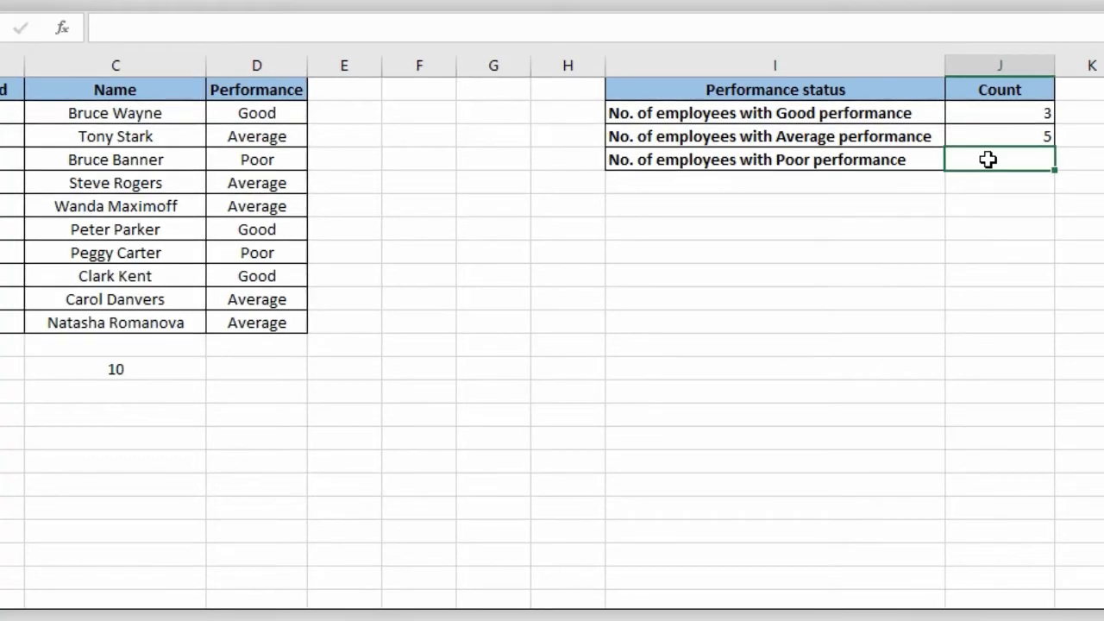
text(=countif()
drag(283, 116, 263, 329)
text(,)
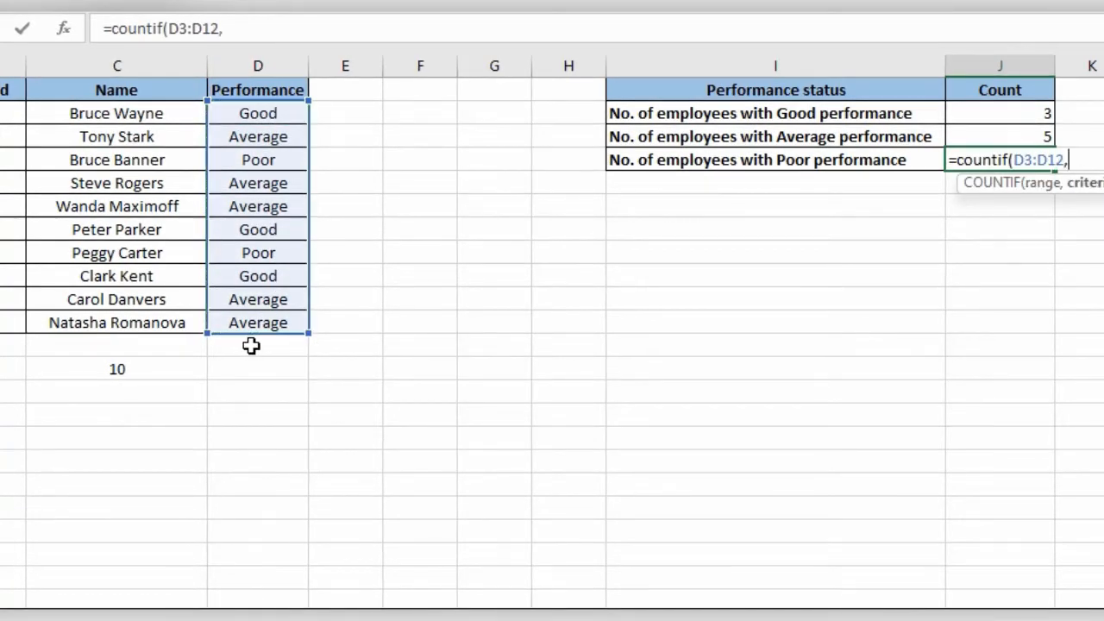
text("Poor")
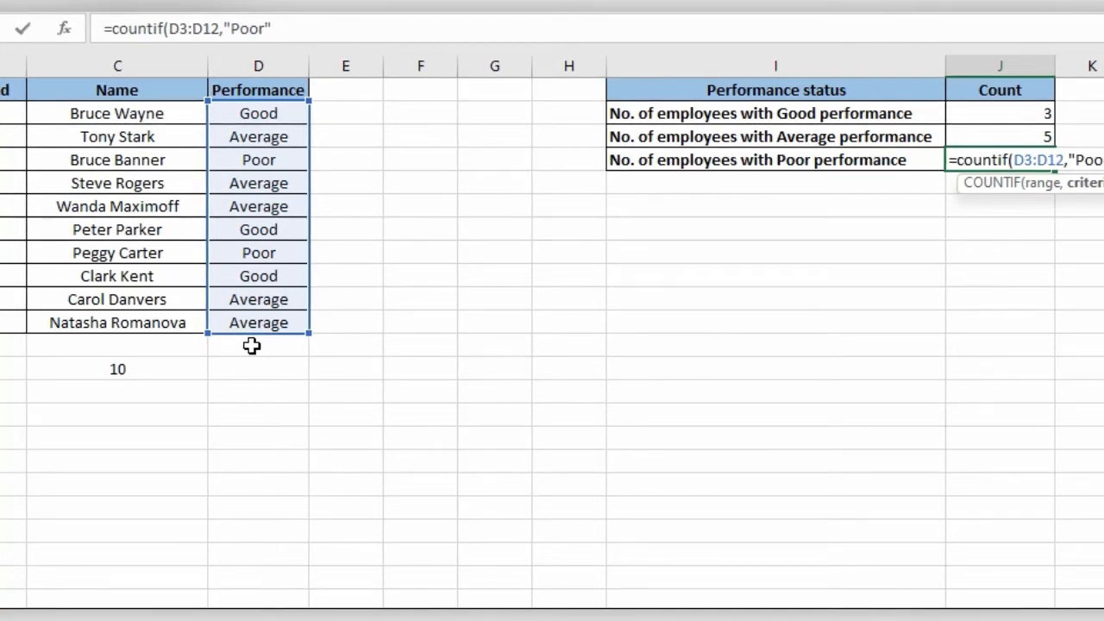
text())
key(Return)
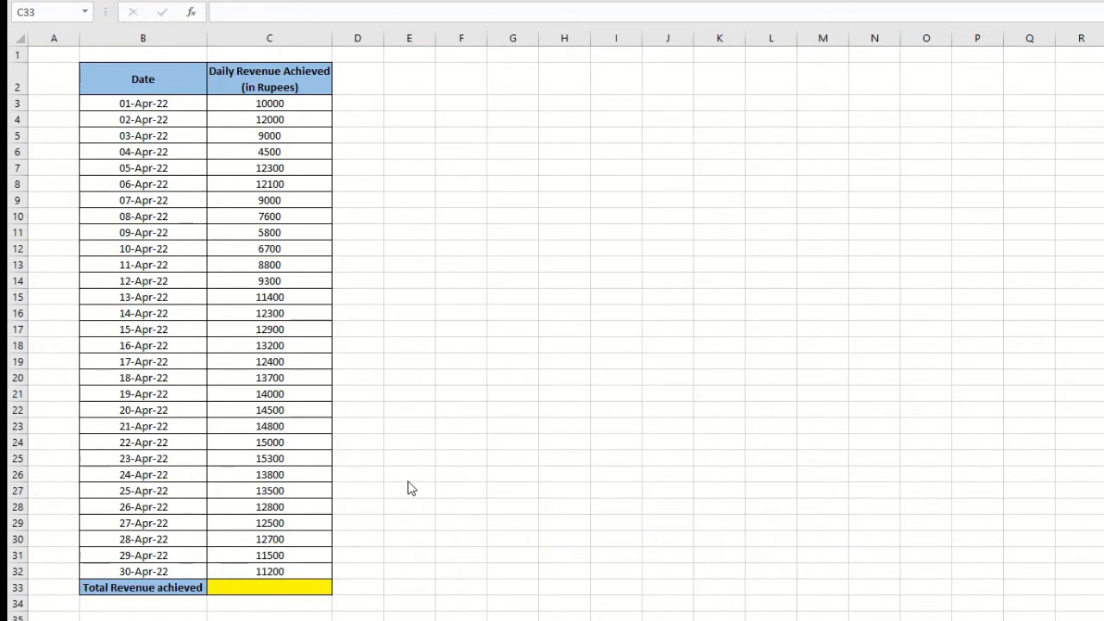
Enter a SUM formula in C33 totalling the daily revenue values in C3:C32
click(242, 592)
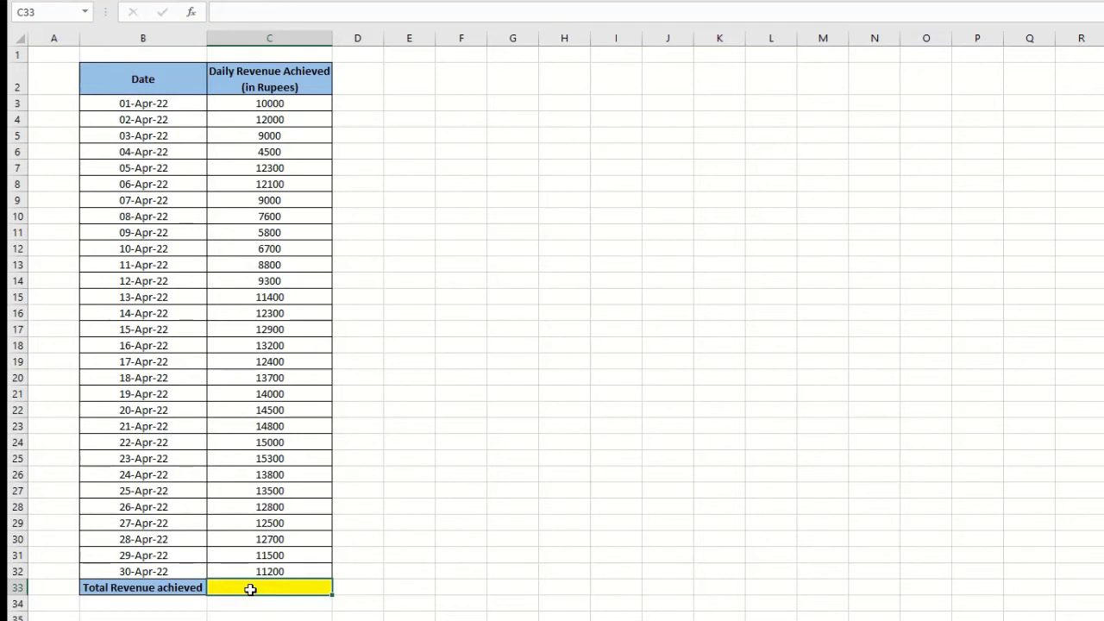
text(=sum)
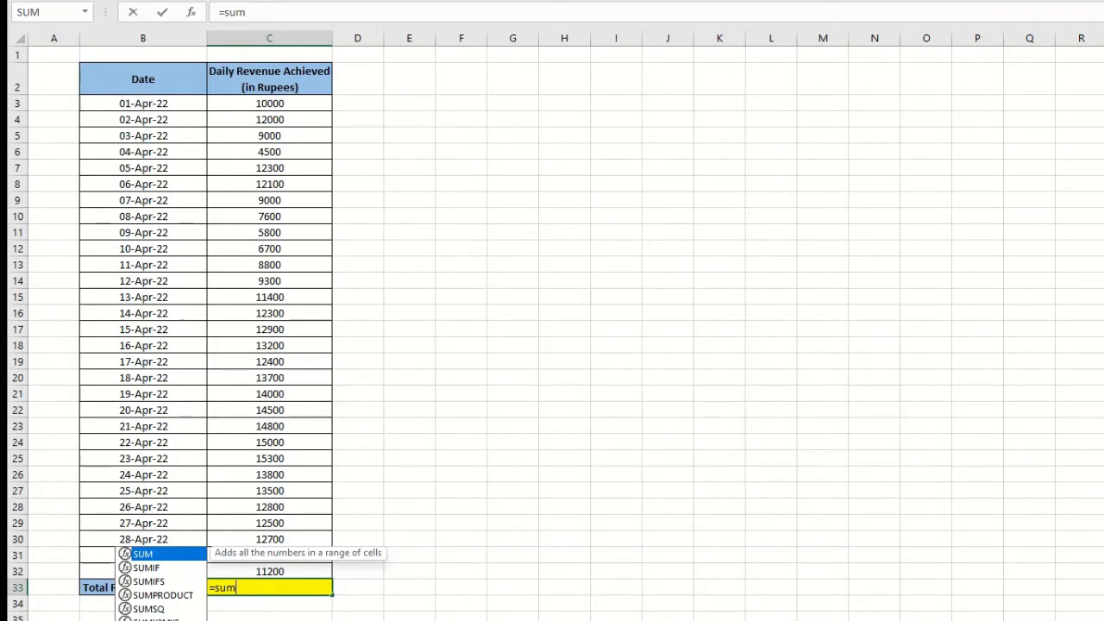
text(()
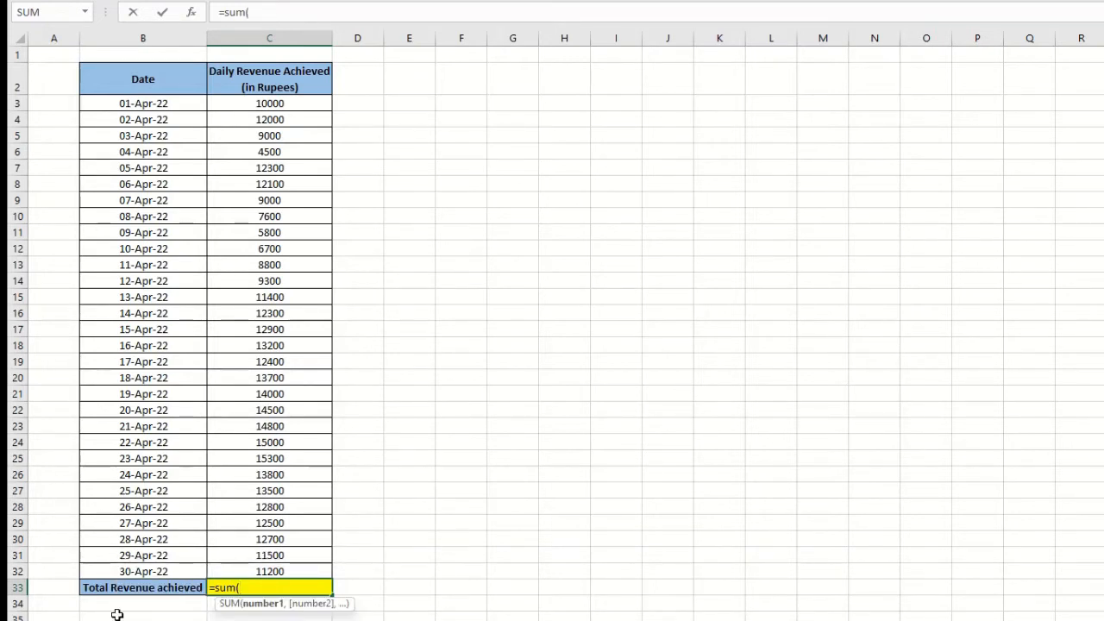
drag(263, 105, 265, 565)
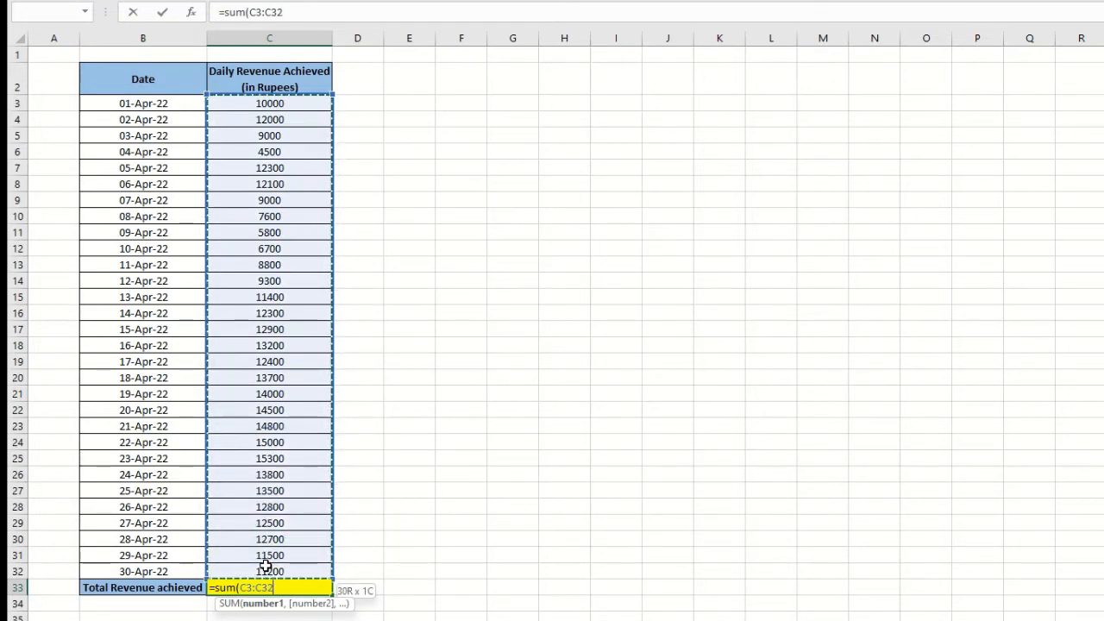
drag(265, 565, 266, 565)
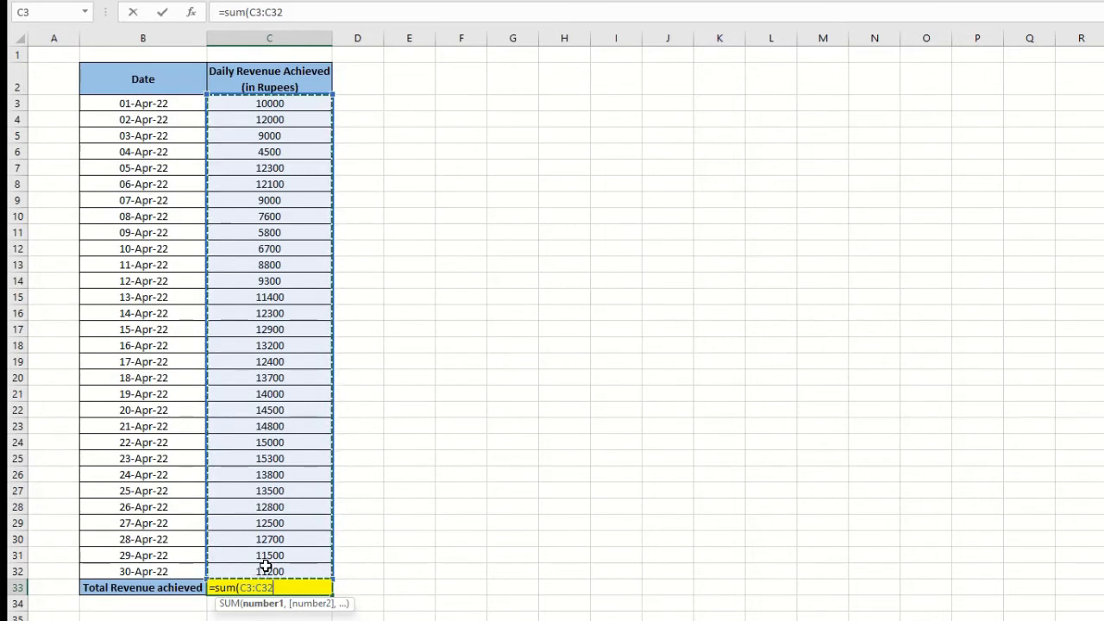
text())
key(Return)
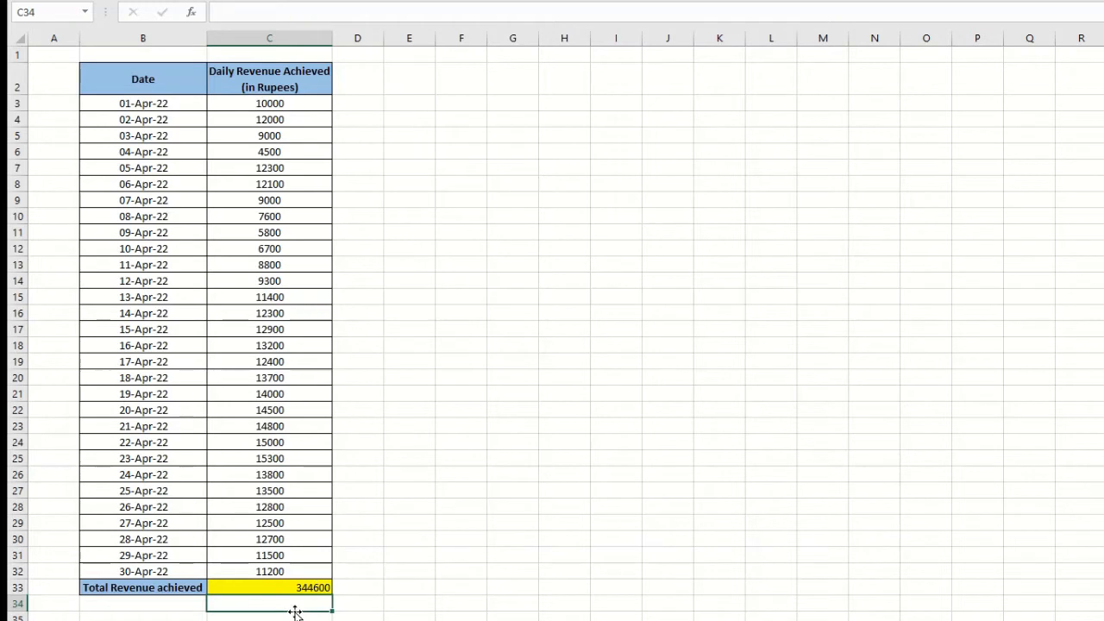
Review the total revenue formula in C33 and the daily revenue values in C3:C32 that it adds up
click(295, 587)
click(280, 101)
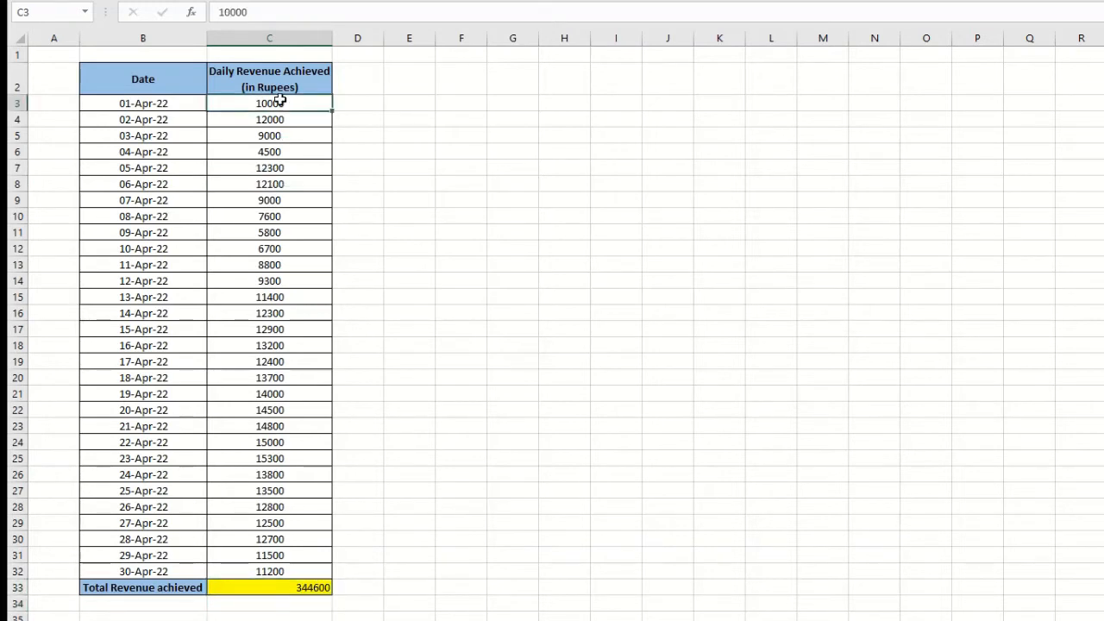
drag(281, 101, 285, 565)
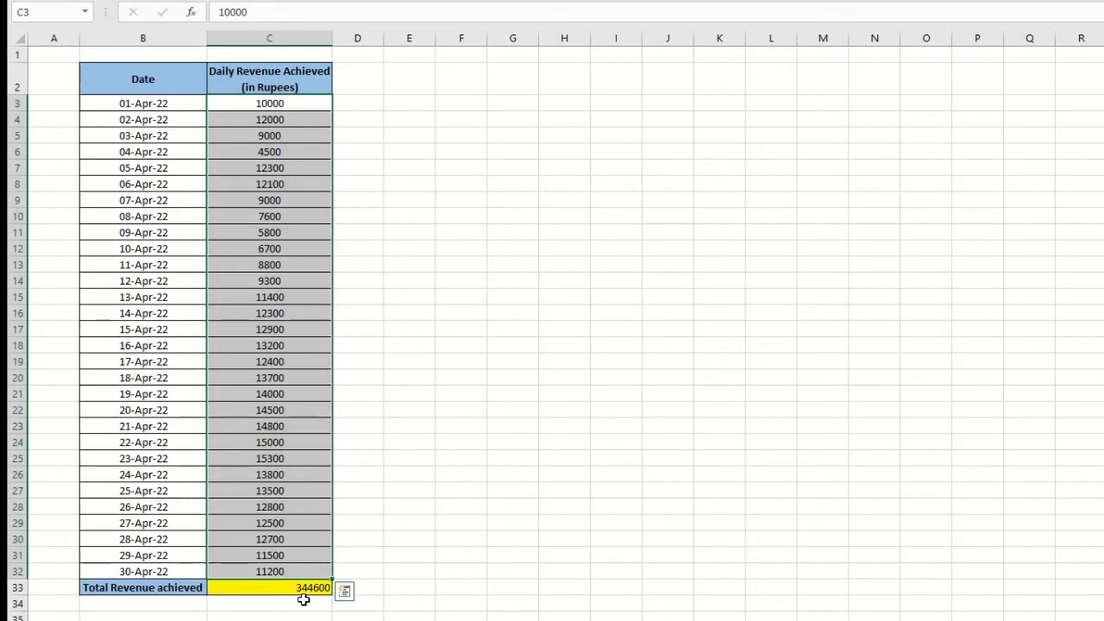
click(303, 599)
click(306, 587)
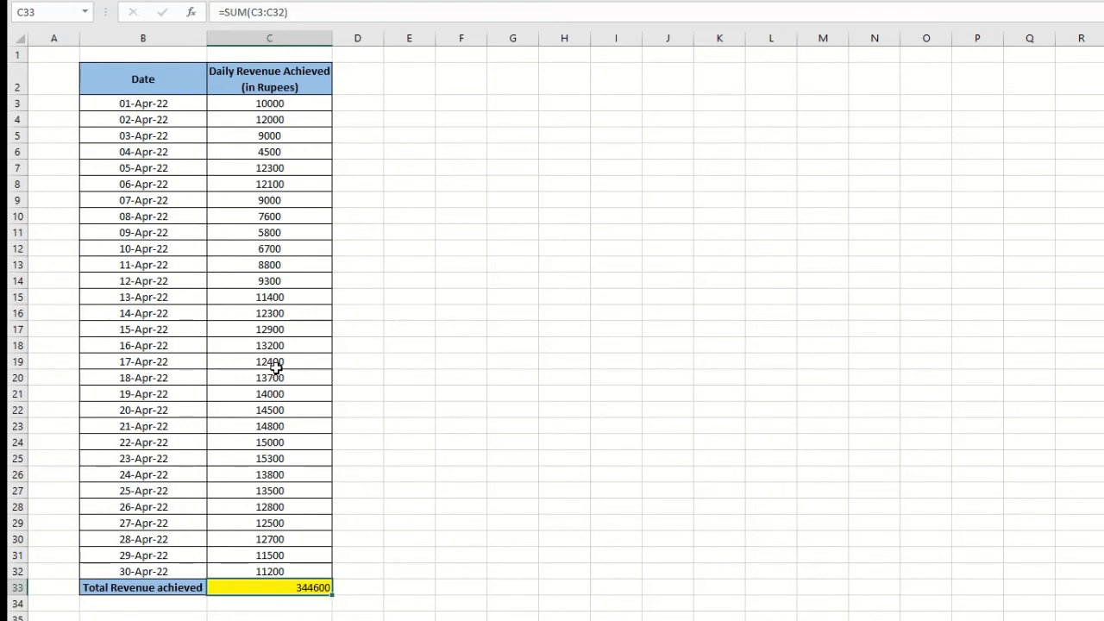
click(259, 281)
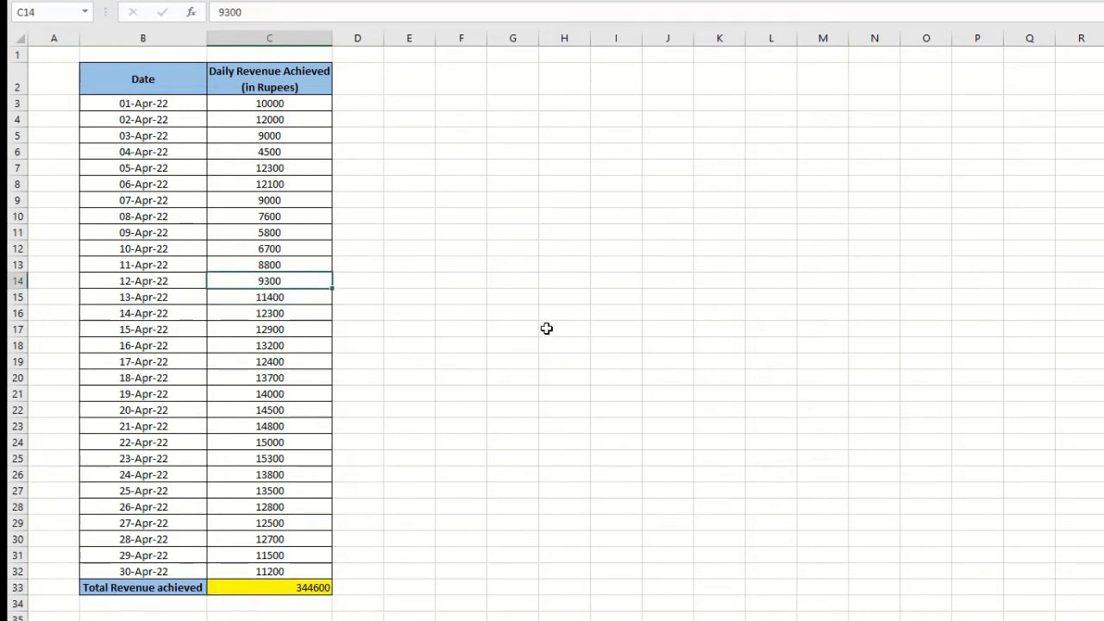
Replace the 12-Apr-22 revenue in C14 with the text "abcd" to test how the SUM total treats text
key(Delete)
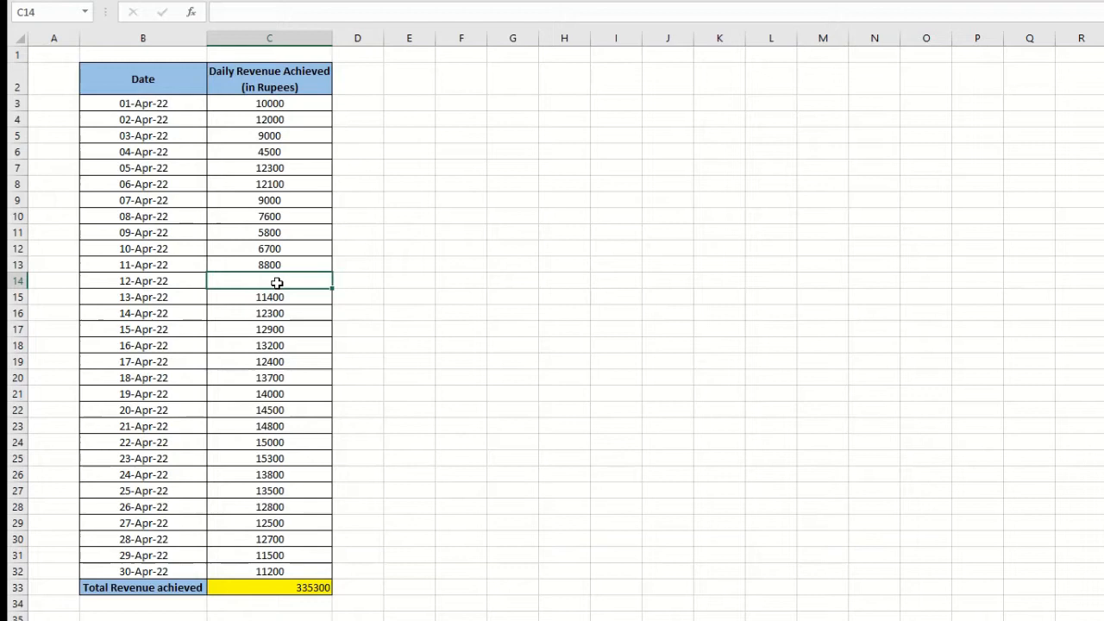
text(abcd)
key(Return)
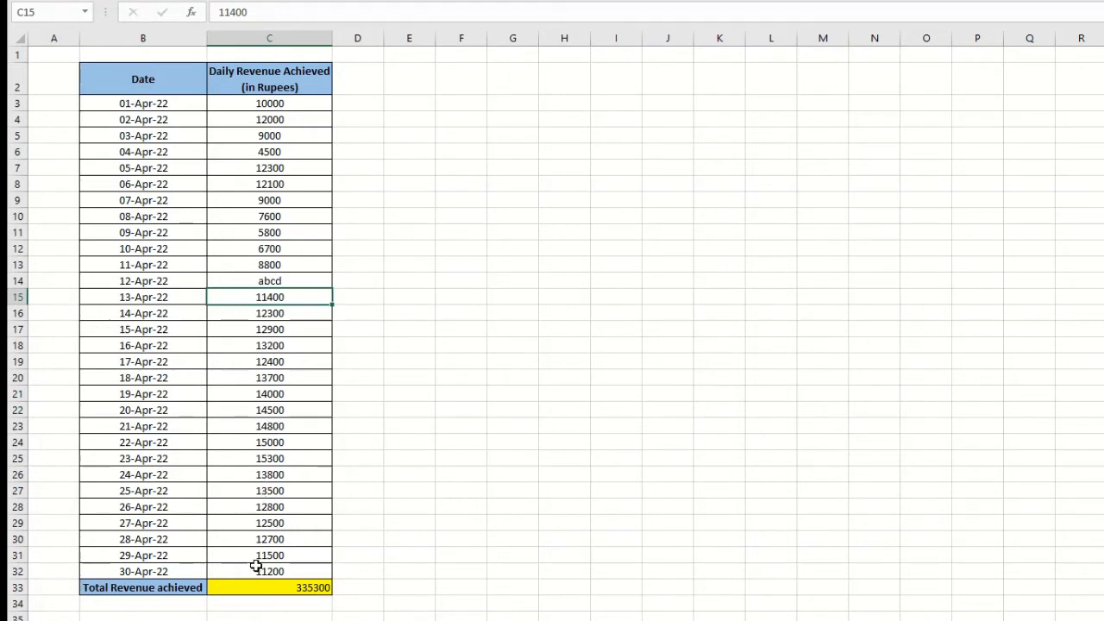
Set the 12-Apr-22 revenue in C14 back to 9300
click(278, 283)
text(9300)
key(ctrl+Return)
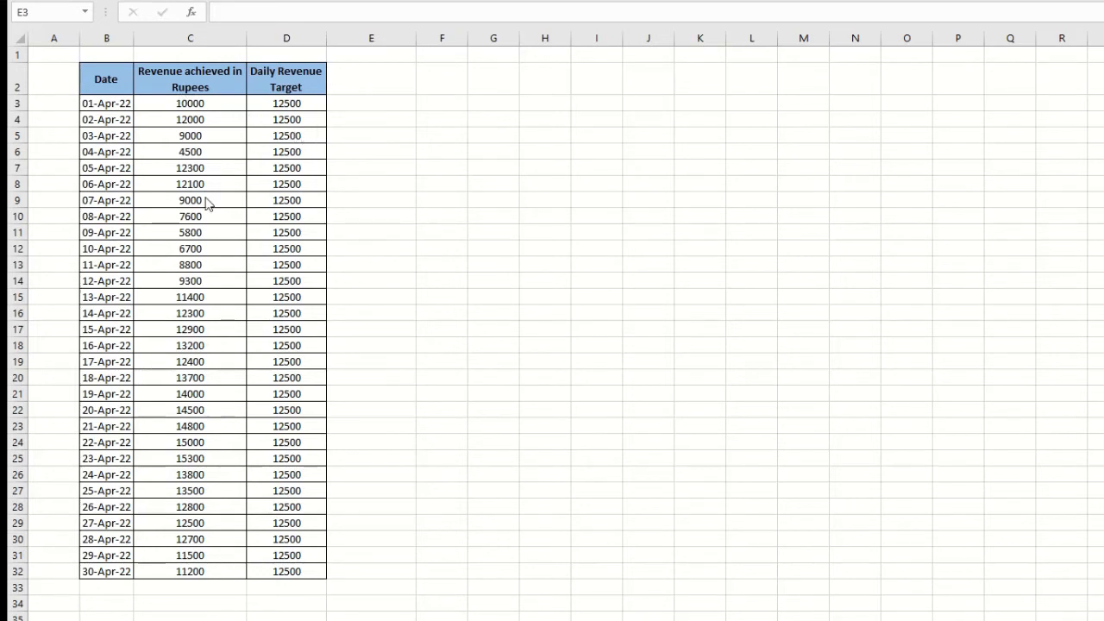
Enter "Not Achieved" manually in E3 beside the first daily target, and clear the cell again
click(343, 100)
text(Not Achieved)
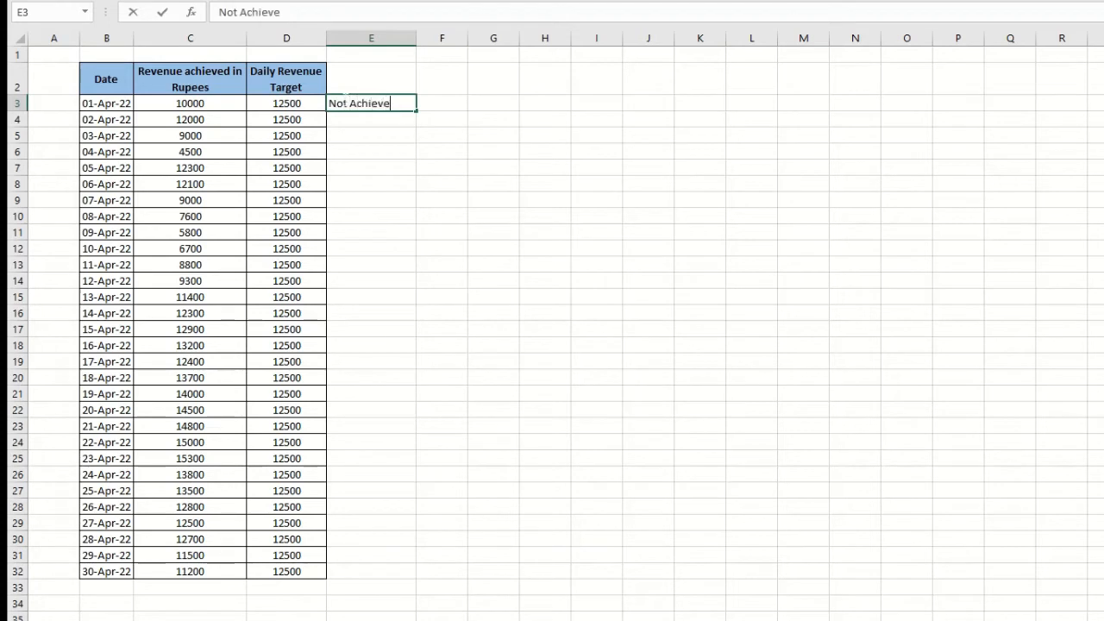
key(Return)
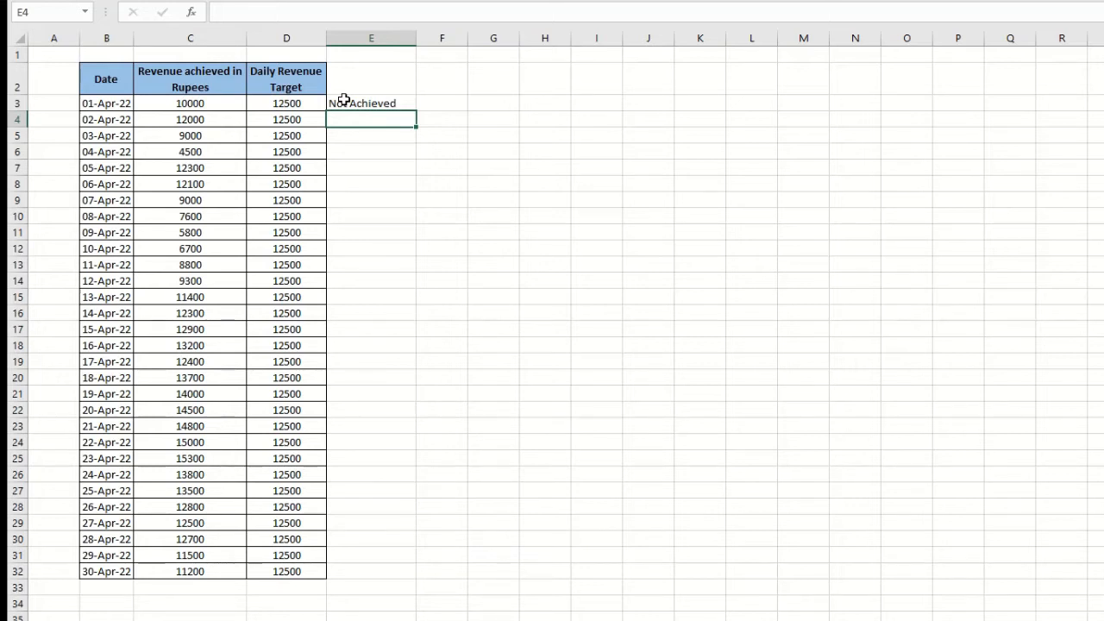
click(343, 100)
key(Delete)
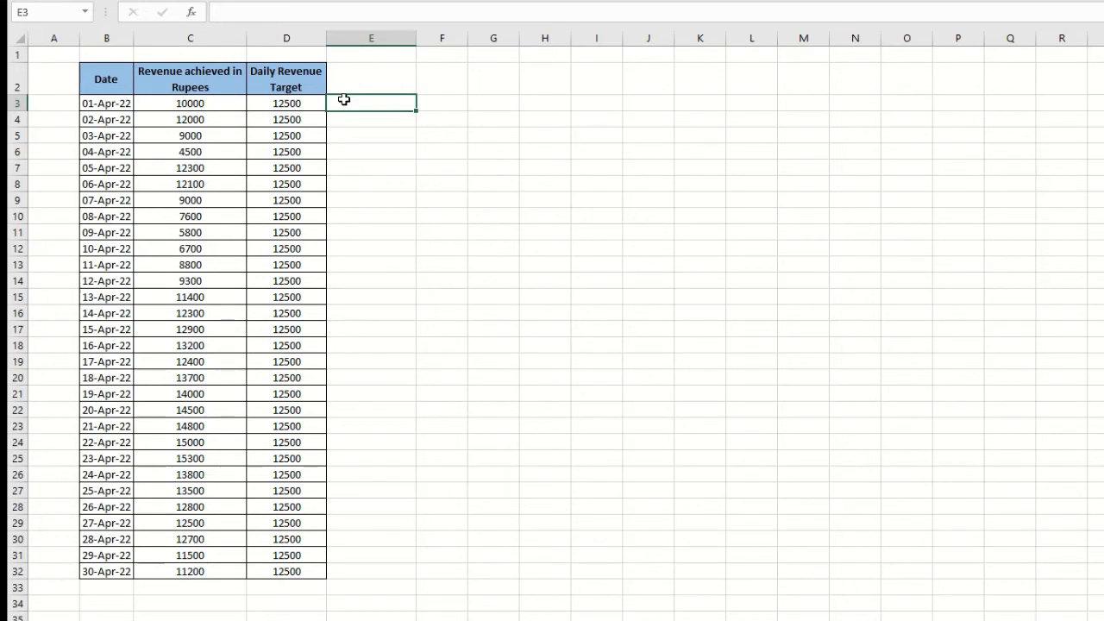
Enter an IF formula in E3 returning "Achieved" when C3>=D3 and "Not Achieved" otherwise
text(=if)
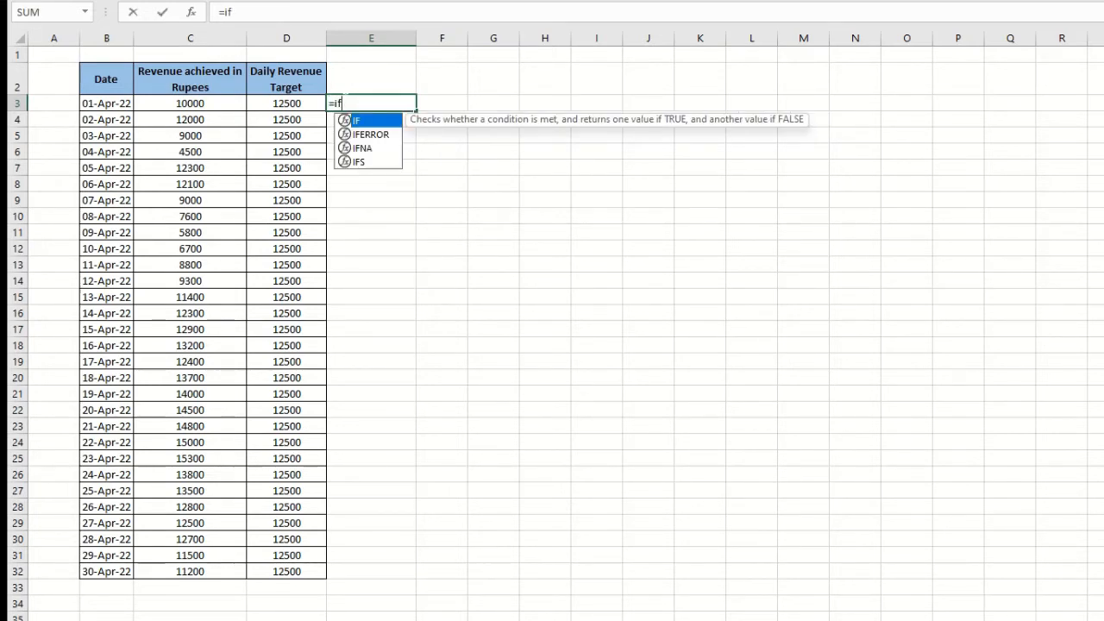
text(()
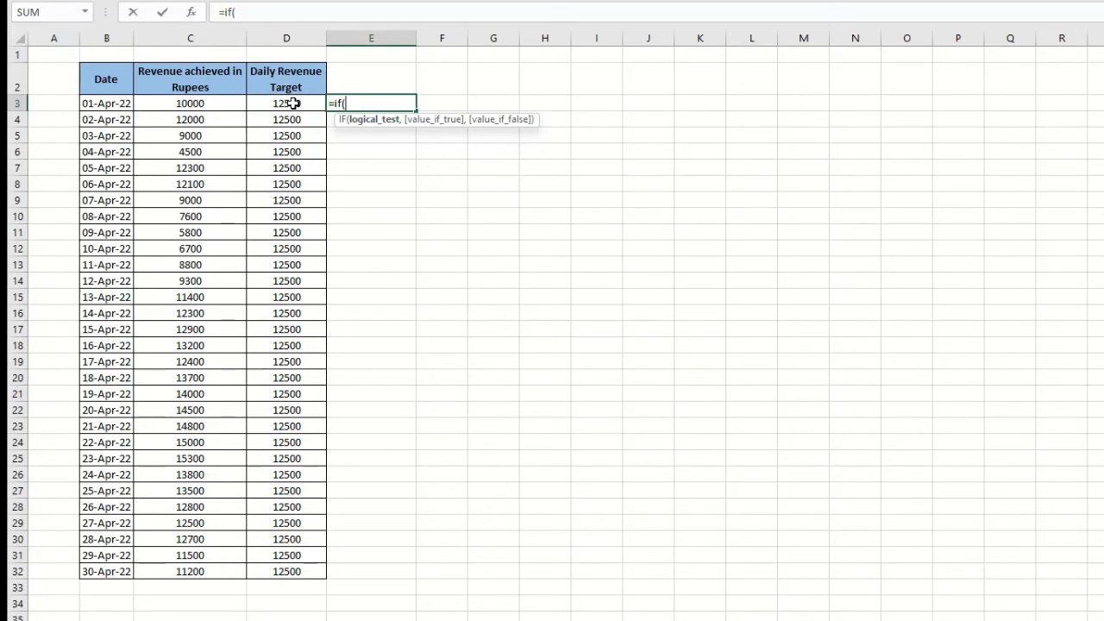
click(187, 101)
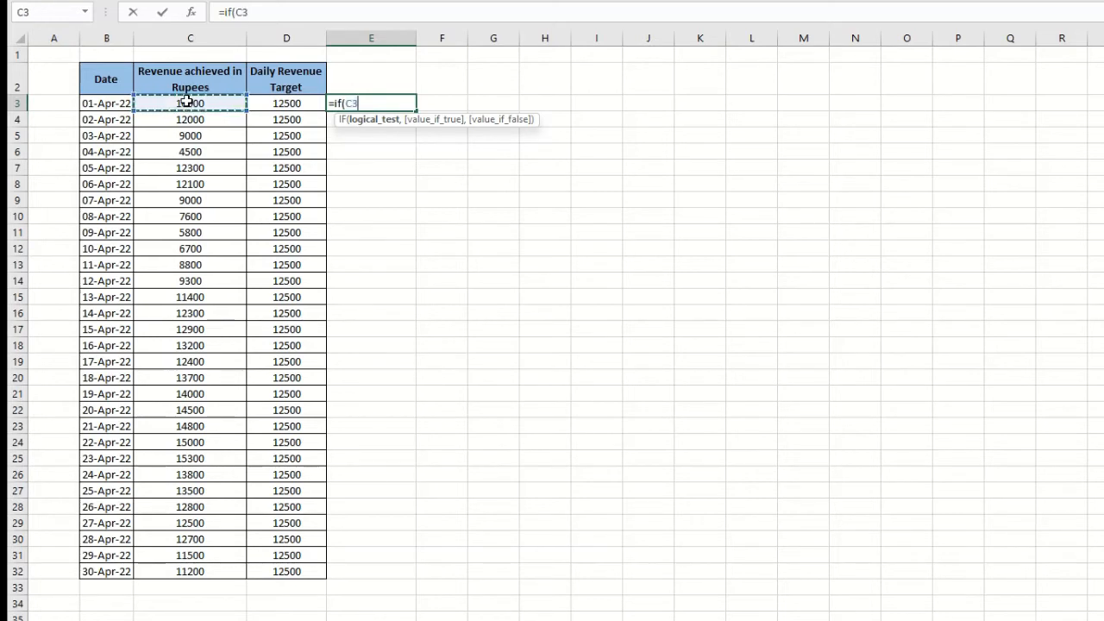
text(>=)
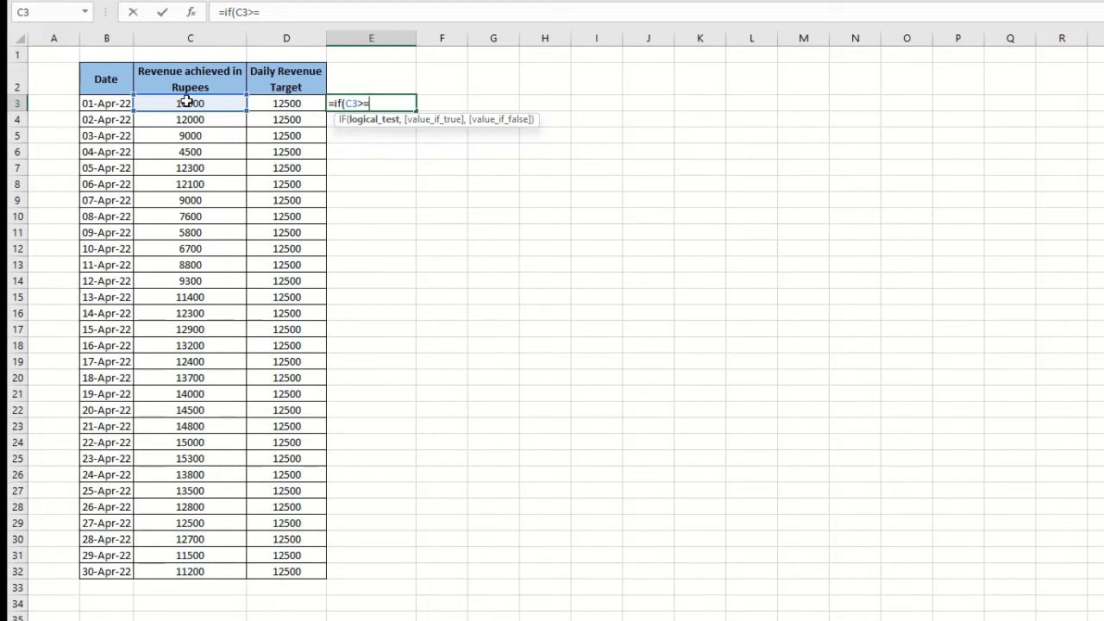
click(282, 103)
text(,")
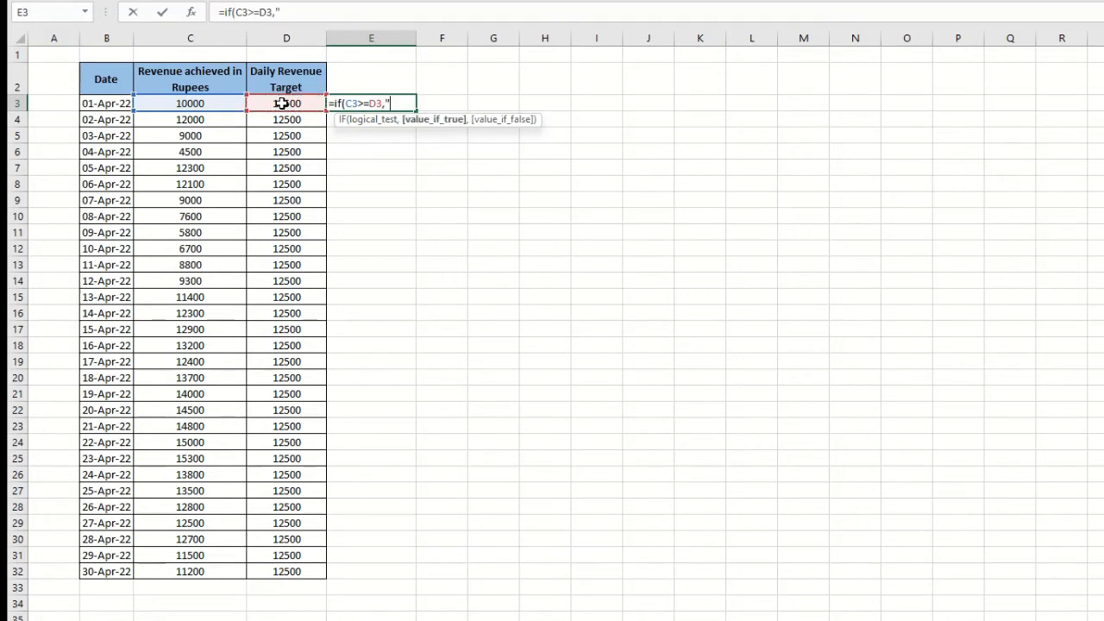
text(Achieved)
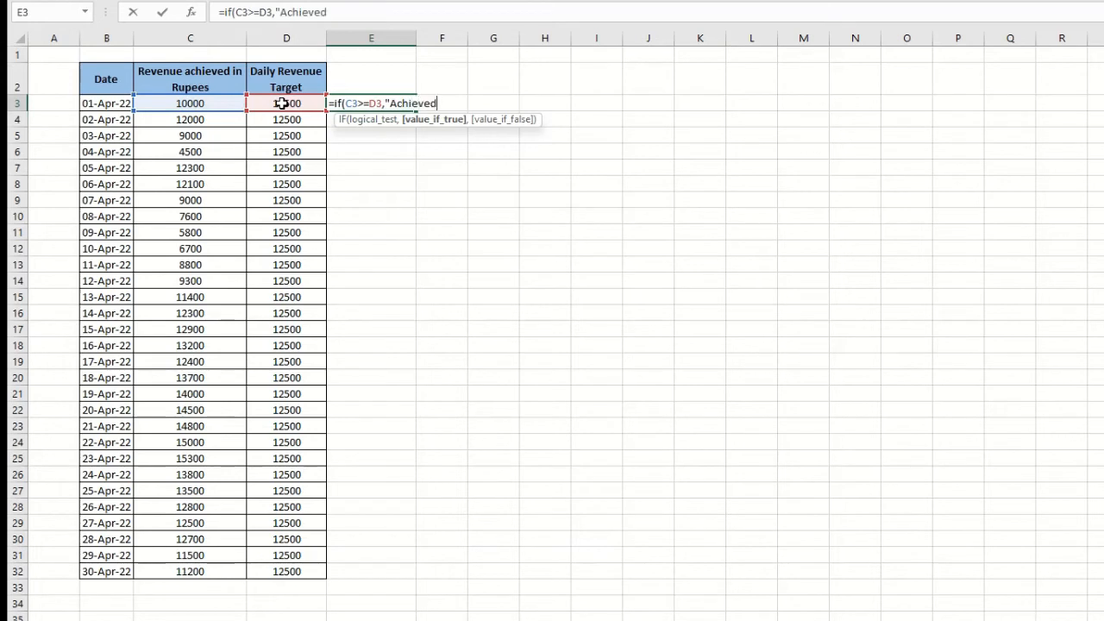
text(",)
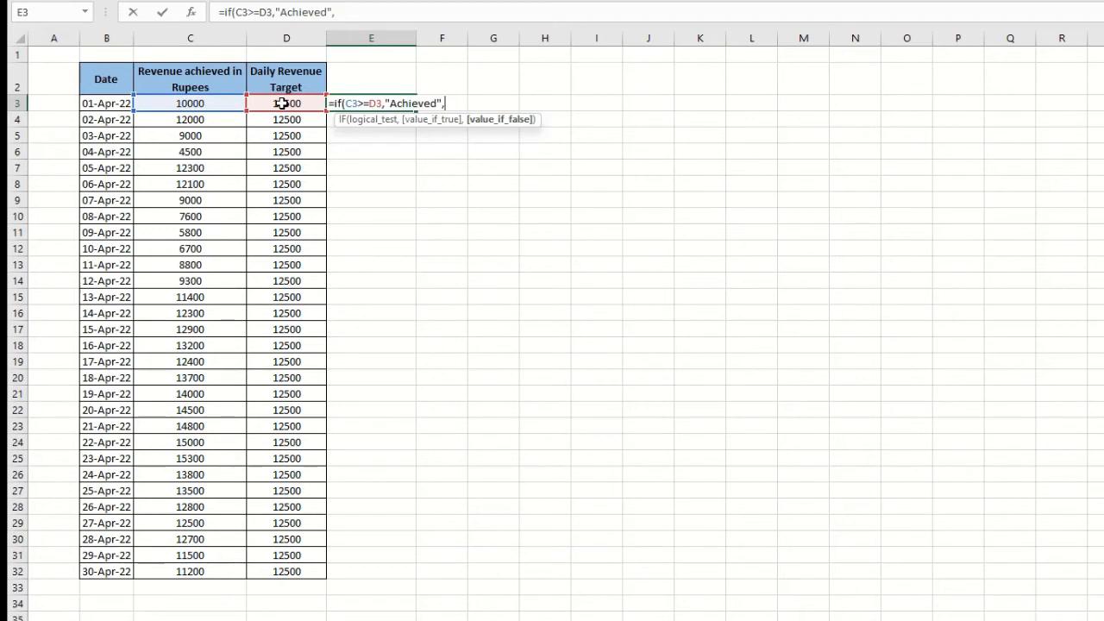
text("Not Achieved")
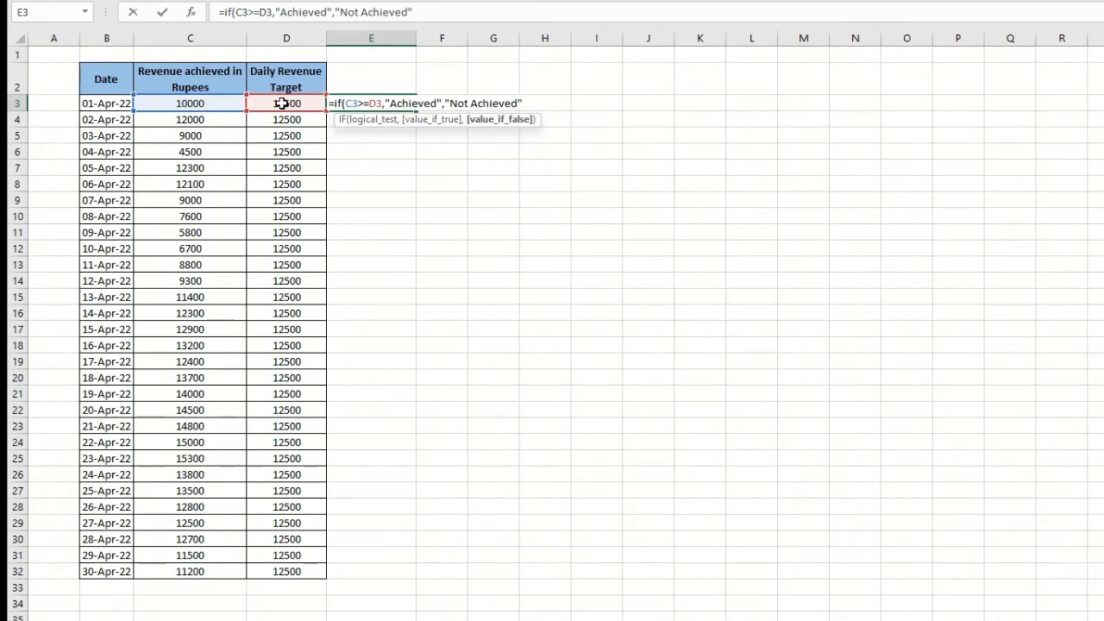
text())
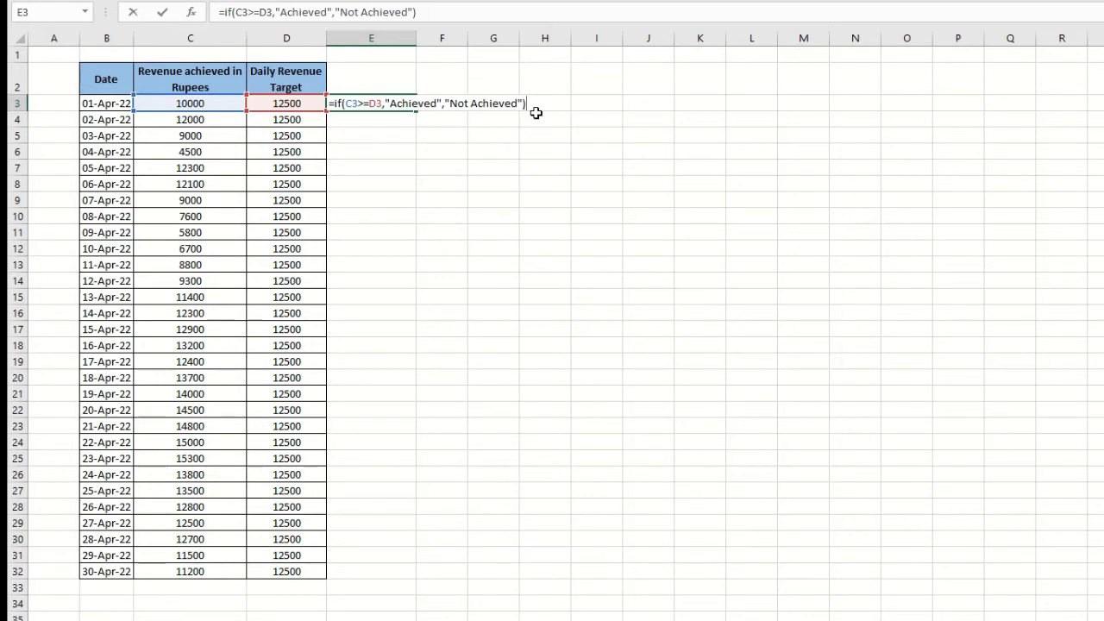
key(Return)
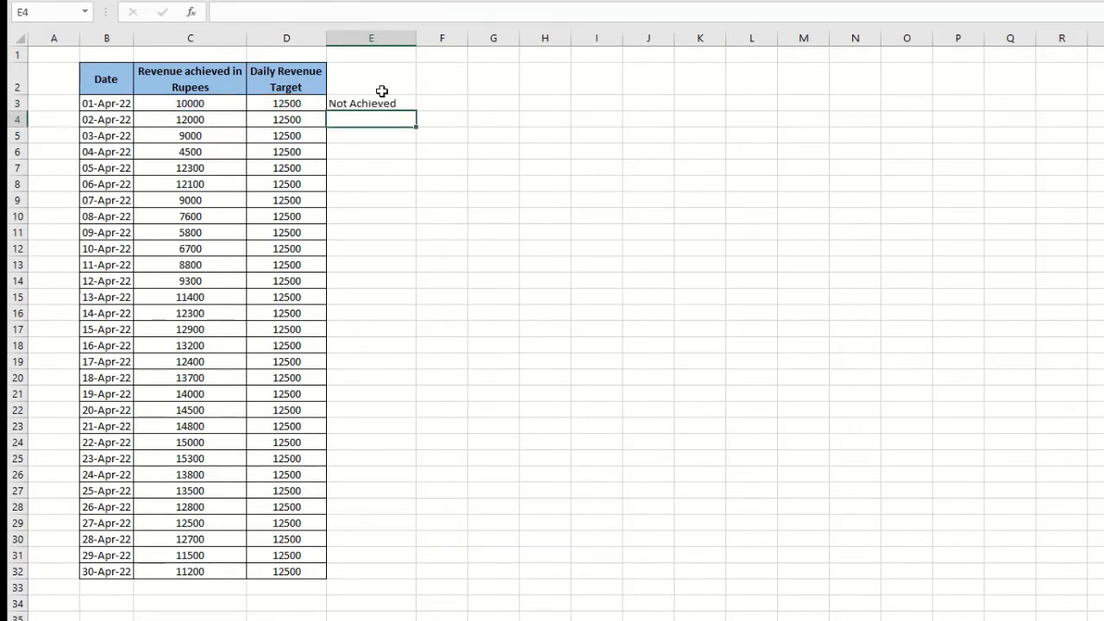
Fill the IF formula from E3 down to E32 for all April dates
click(379, 104)
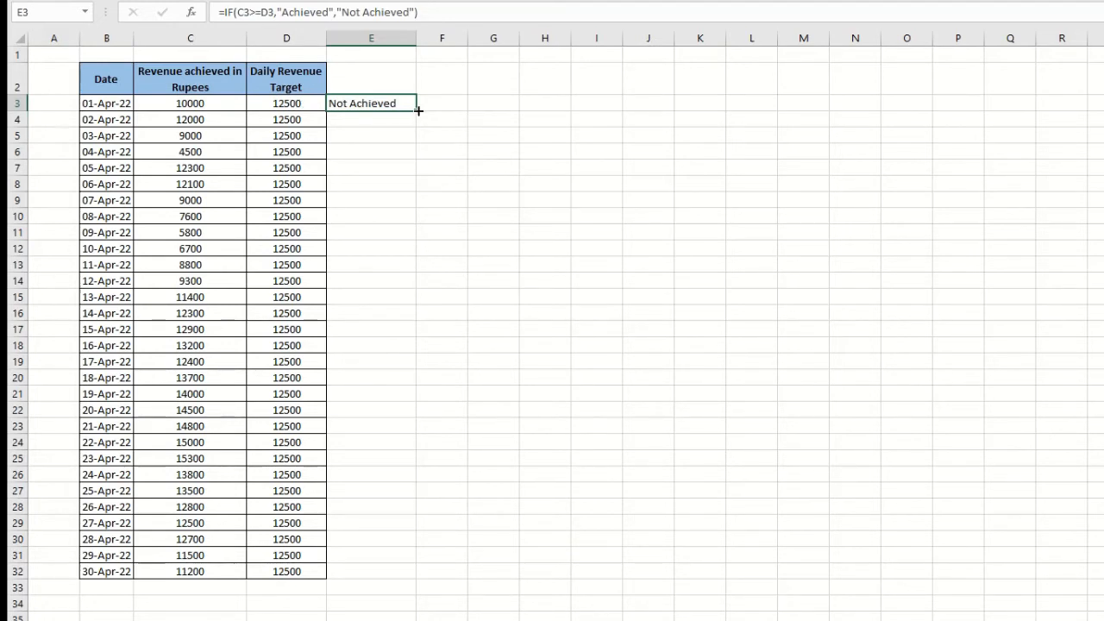
drag(418, 110, 409, 575)
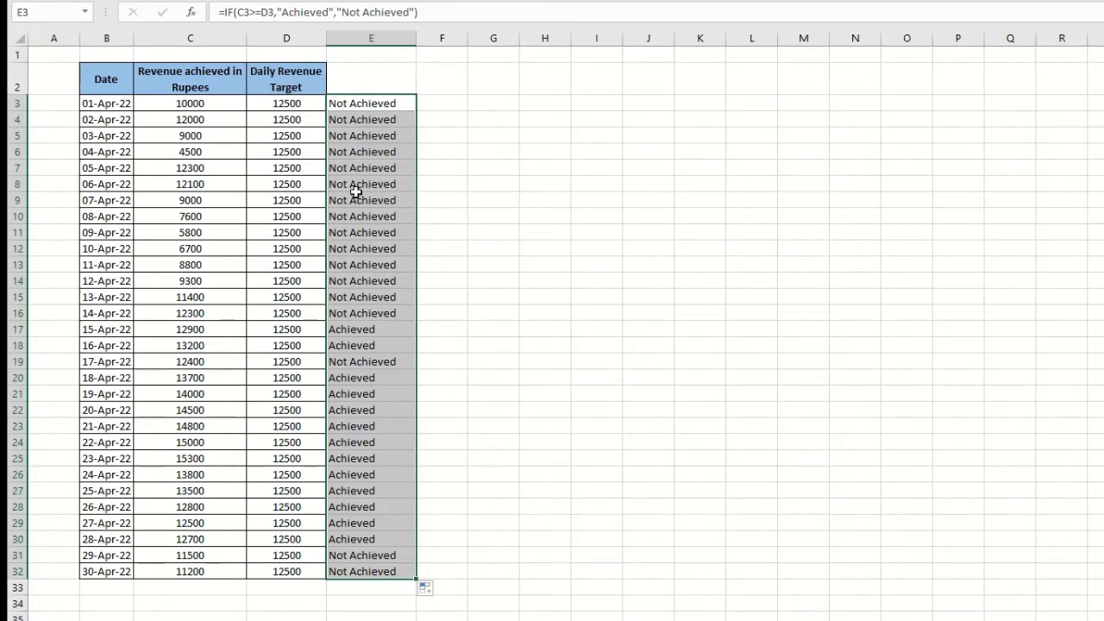
click(475, 505)
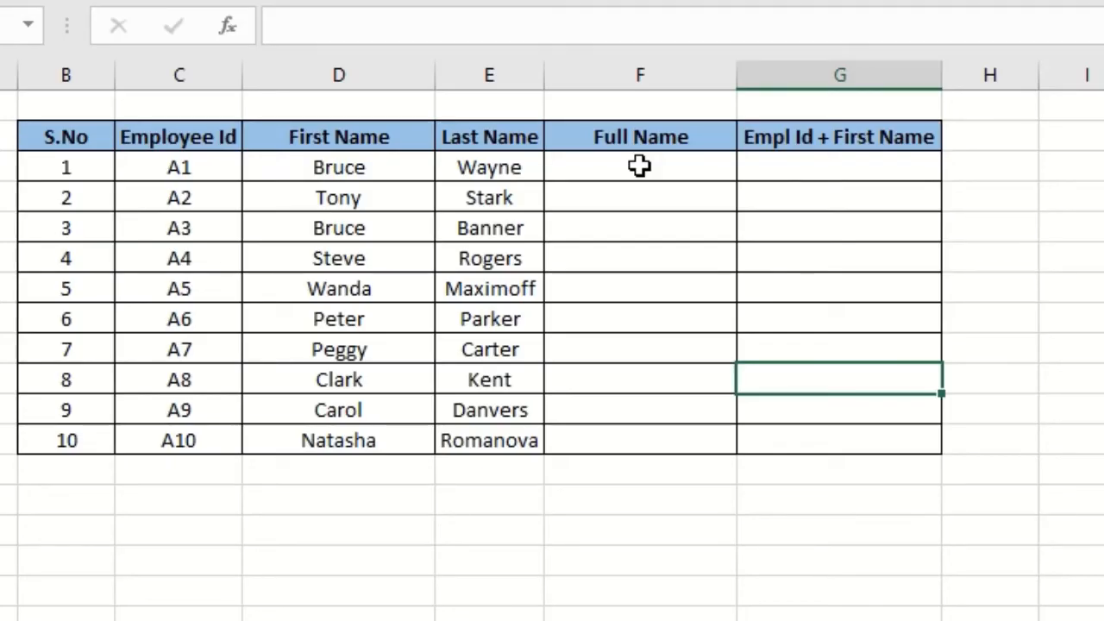
Enter the first employee's full name manually in the Full Name cell F3
click(595, 167)
text(Bruce Wayen)
key(BackSpace)
key(BackSpace)
text(ne)
key(Return)
Look through the remaining empty Full Name cells F4:F12 of the employee table
key(Down)
key(Down)
key(Down)
key(Down)
key(Down)
key(Down)
key(Down)
key(Down)
key(Up)
key(Up)
key(Up)
key(Up)
key(Up)
key(Up)
key(Up)
key(Up)
key(Down)
key(Down)
key(Down)
key(Down)
key(Down)
key(Down)
key(Down)
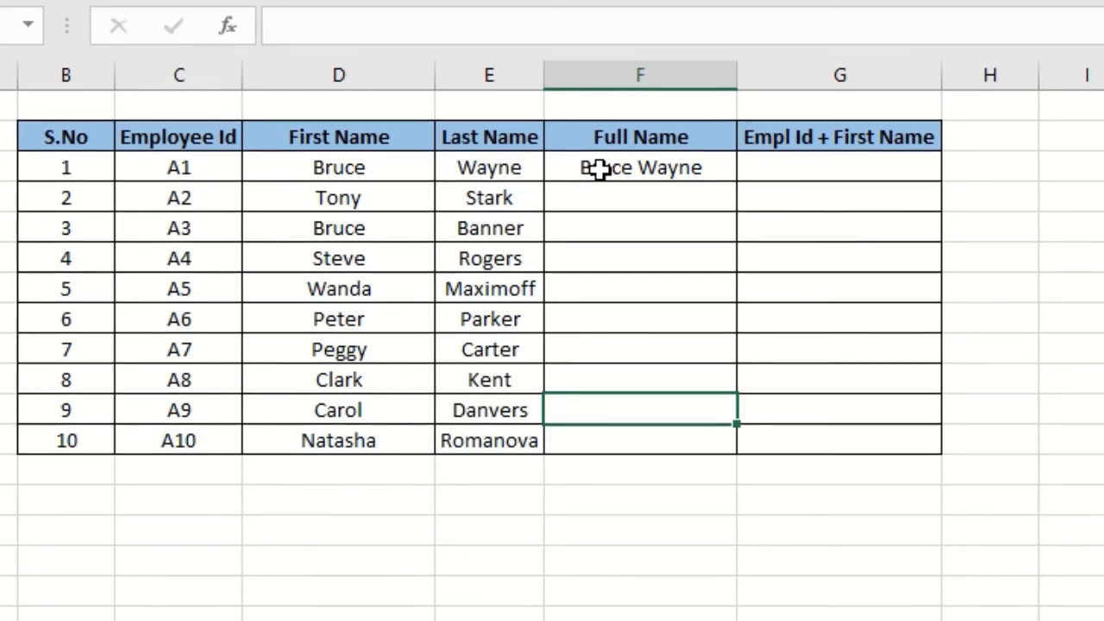
Replace the manually entered name in F3 with a CONCATENATE formula joining first name D3 and last name E3
click(599, 170)
key(Delete)
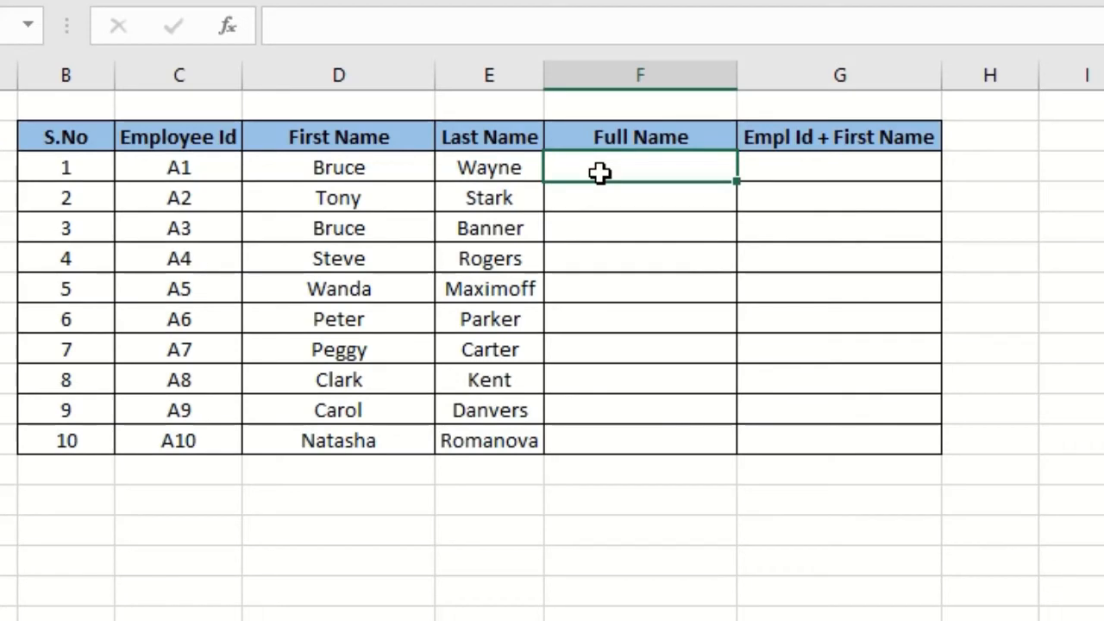
text(=)
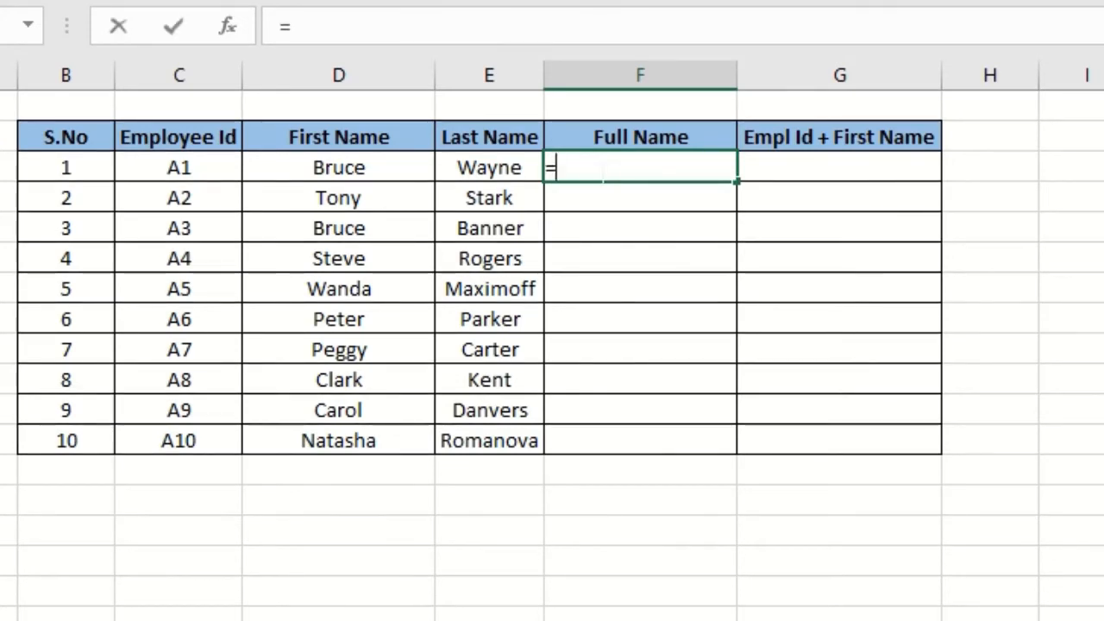
text(concatenate)
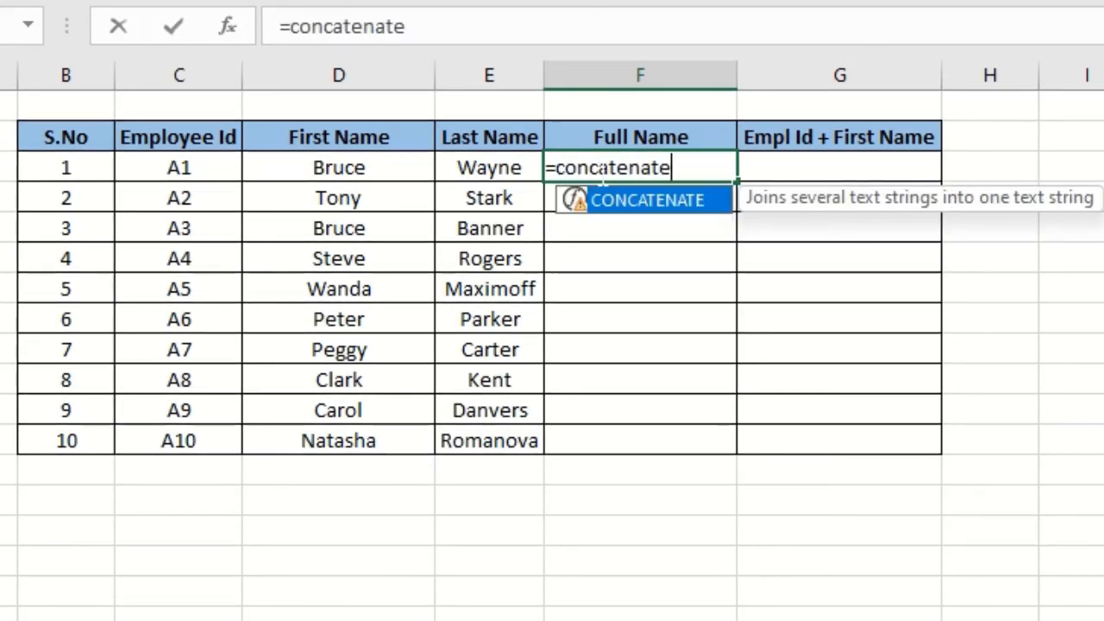
text(()
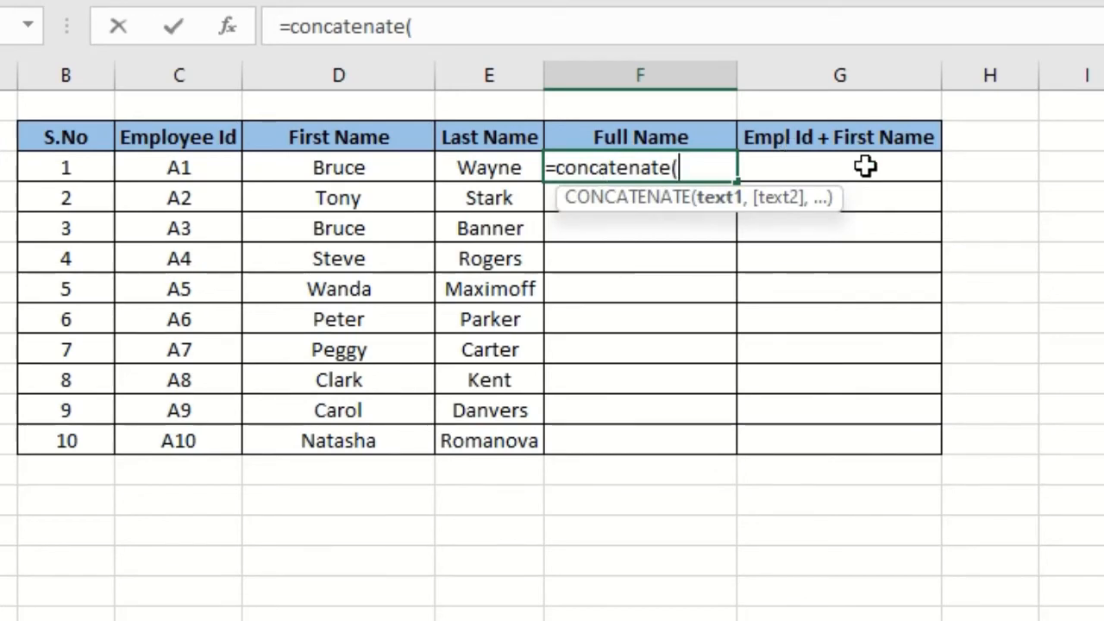
click(345, 164)
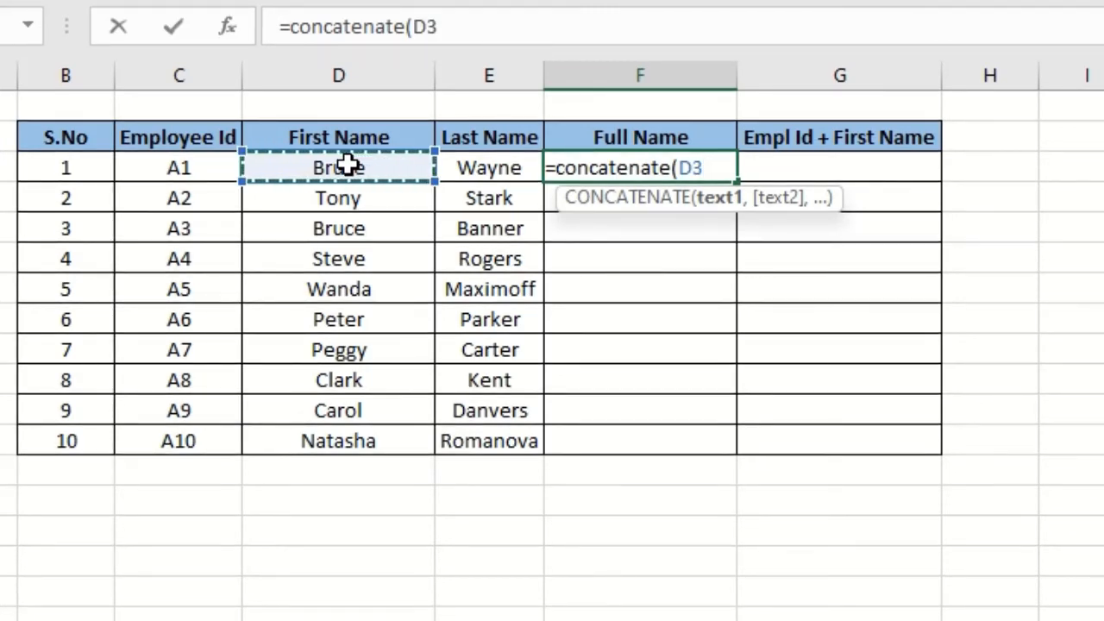
key(shift+Right)
key(shift+Left)
text(,)
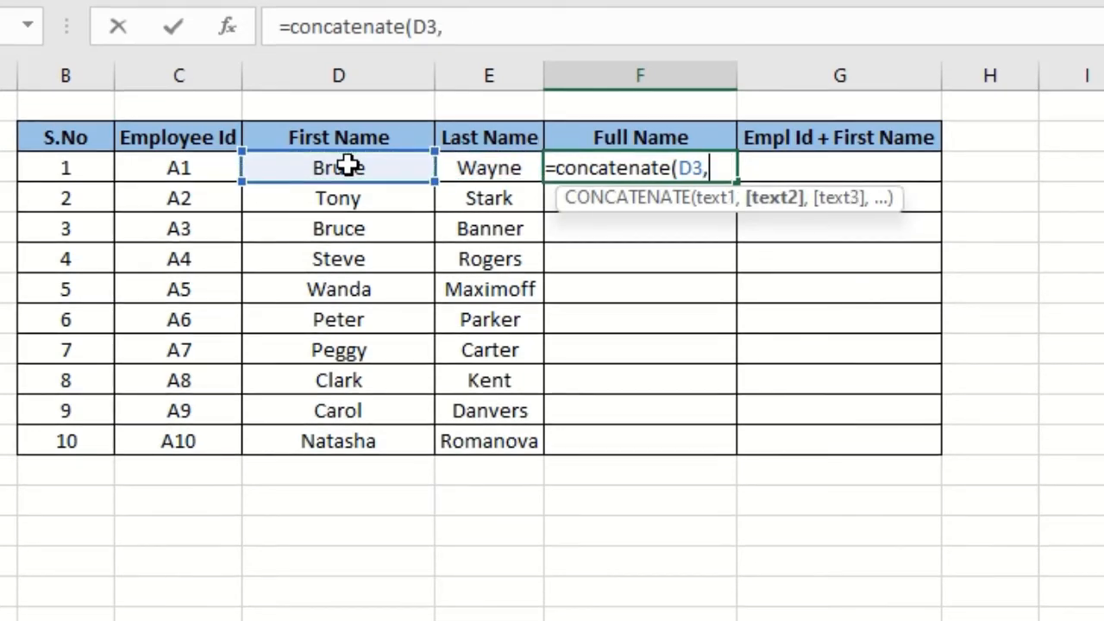
click(493, 172)
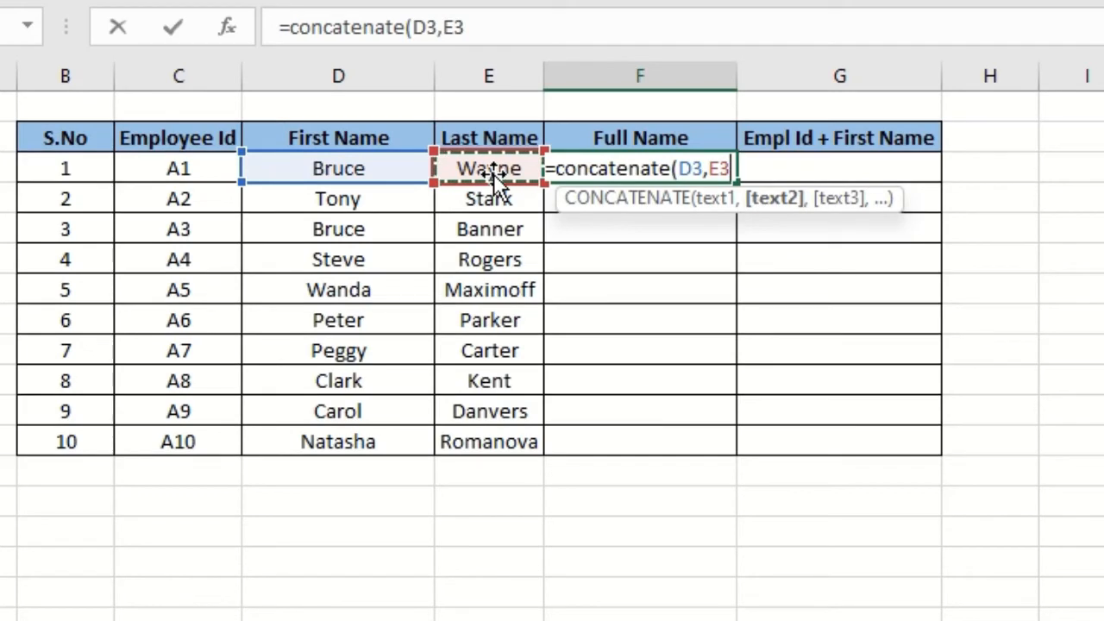
text())
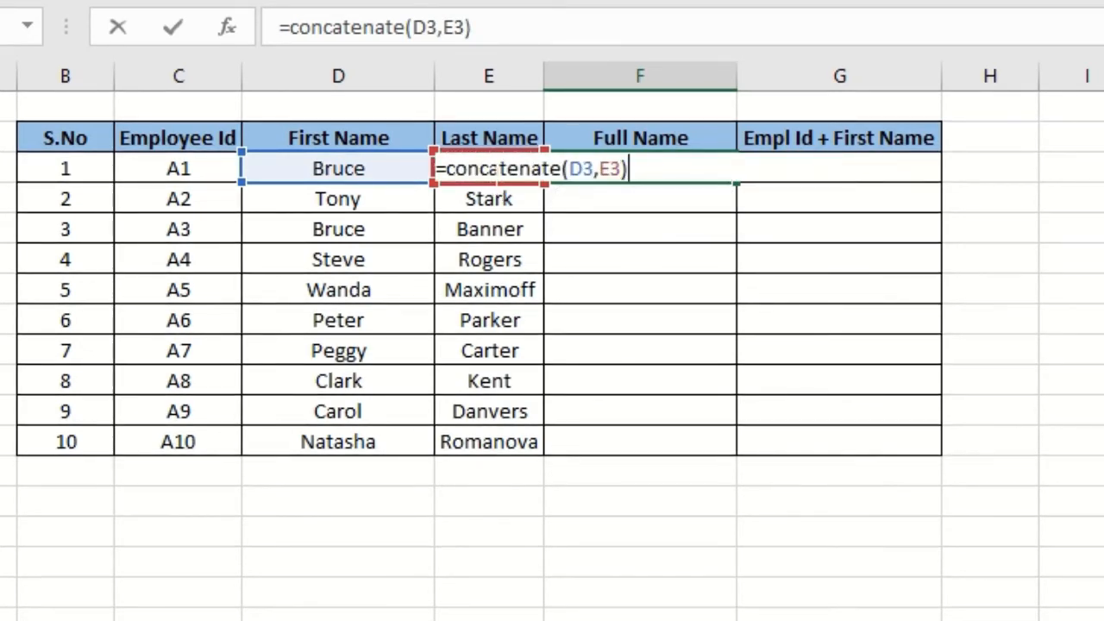
key(Return)
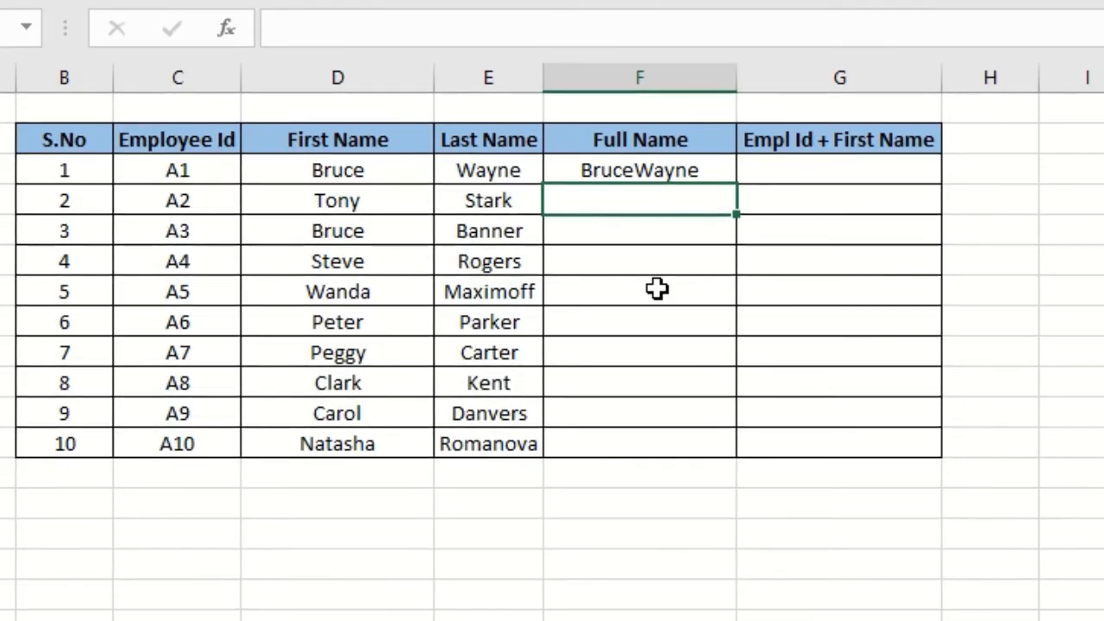
Insert a space in quotes as a separate argument between D3 and E3 in the CONCATENATE formula of F3
click(612, 171)
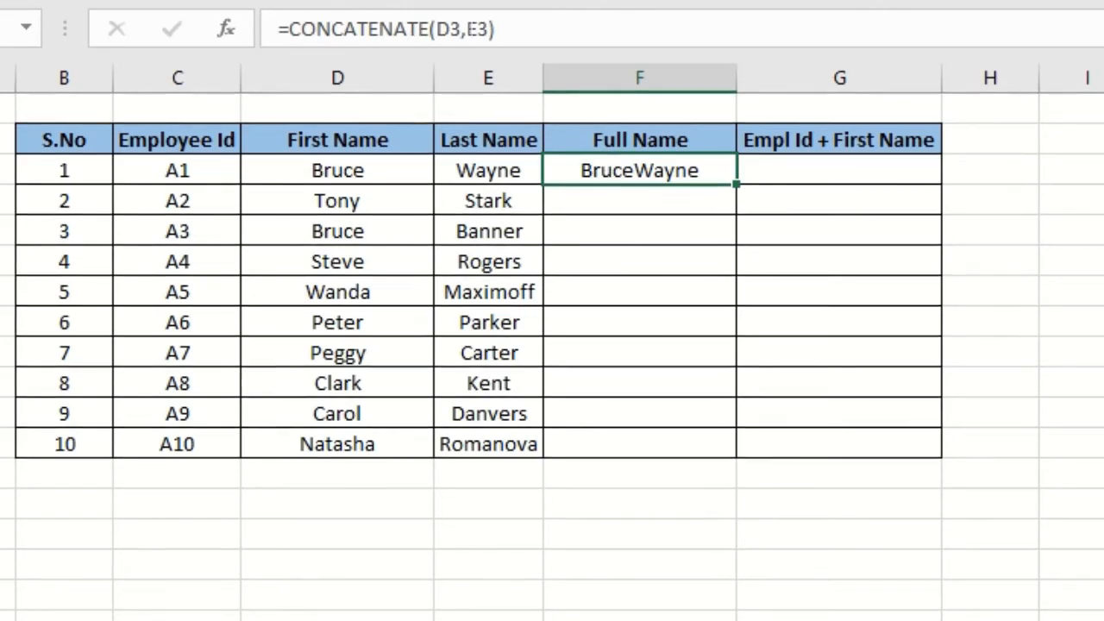
double_click(477, 29)
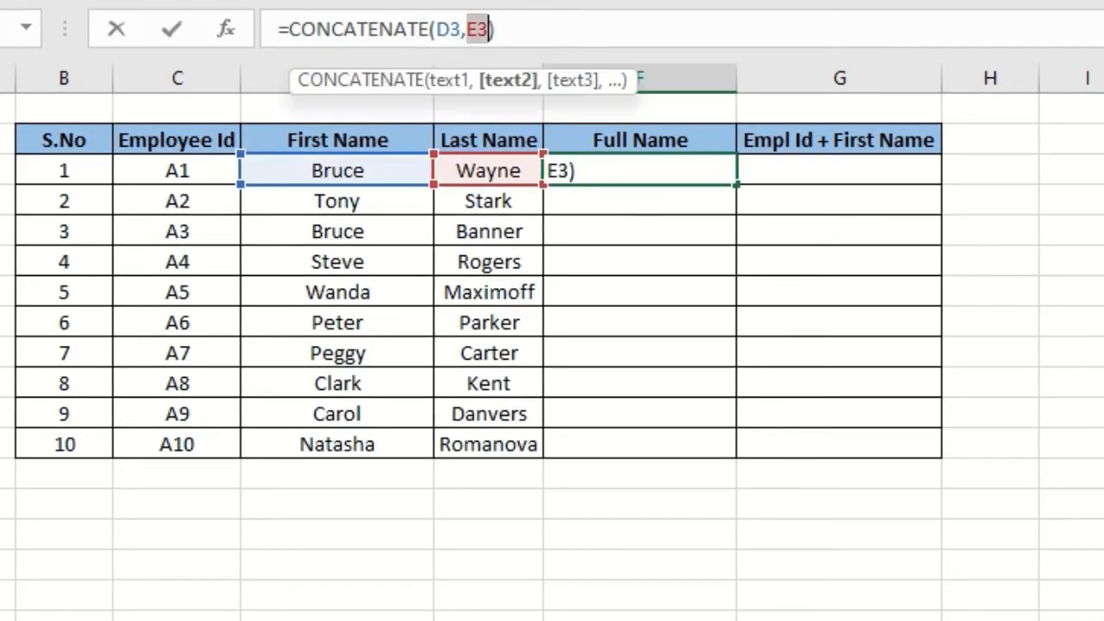
click(467, 29)
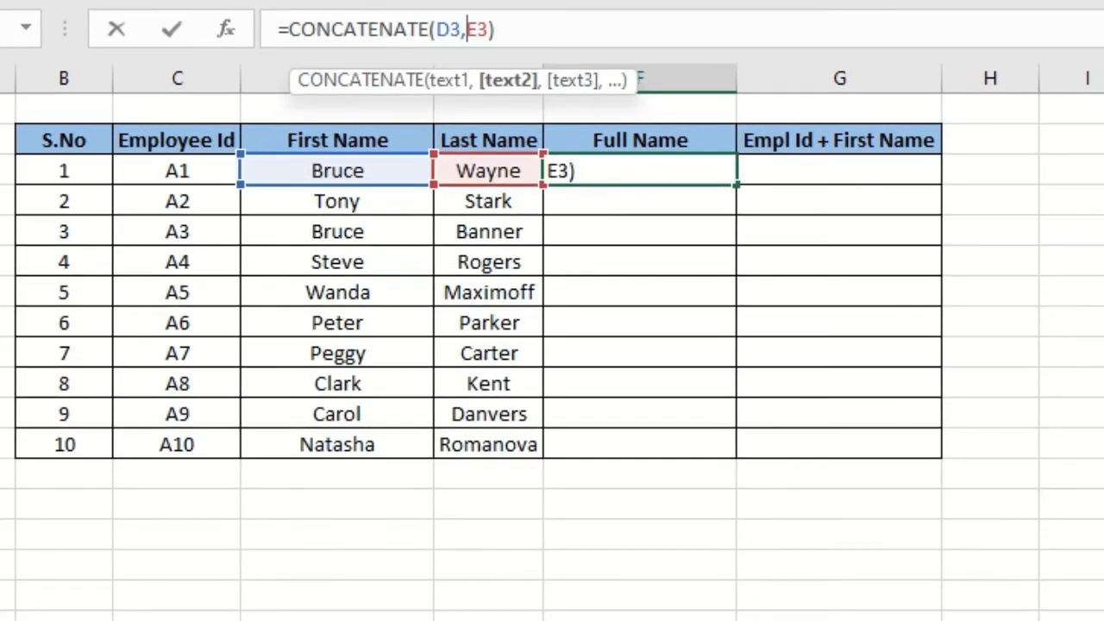
text(")
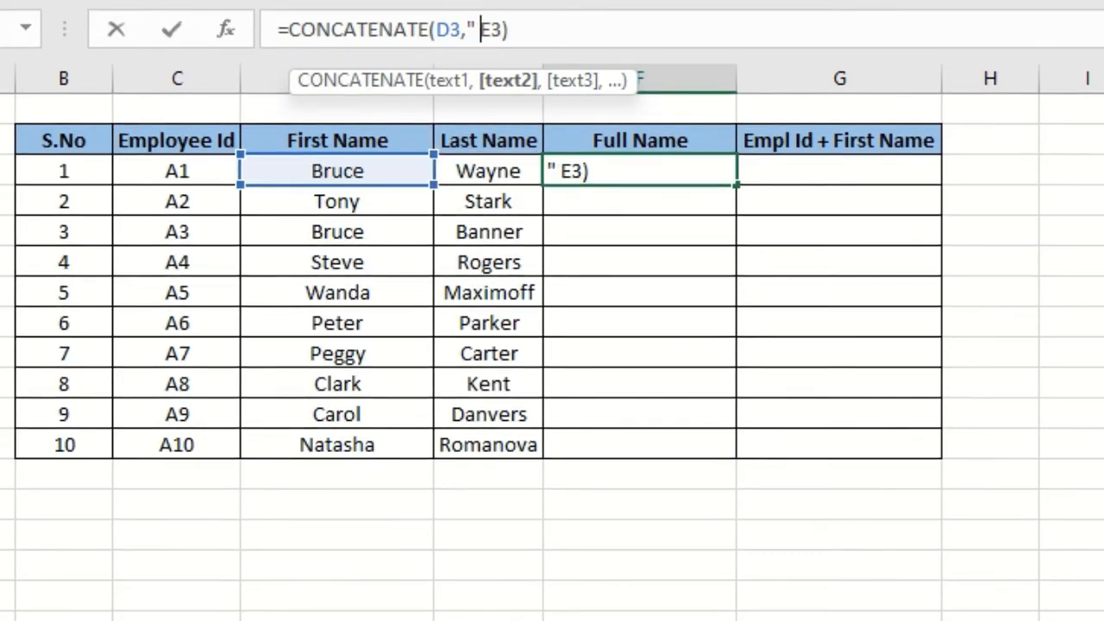
text( ")
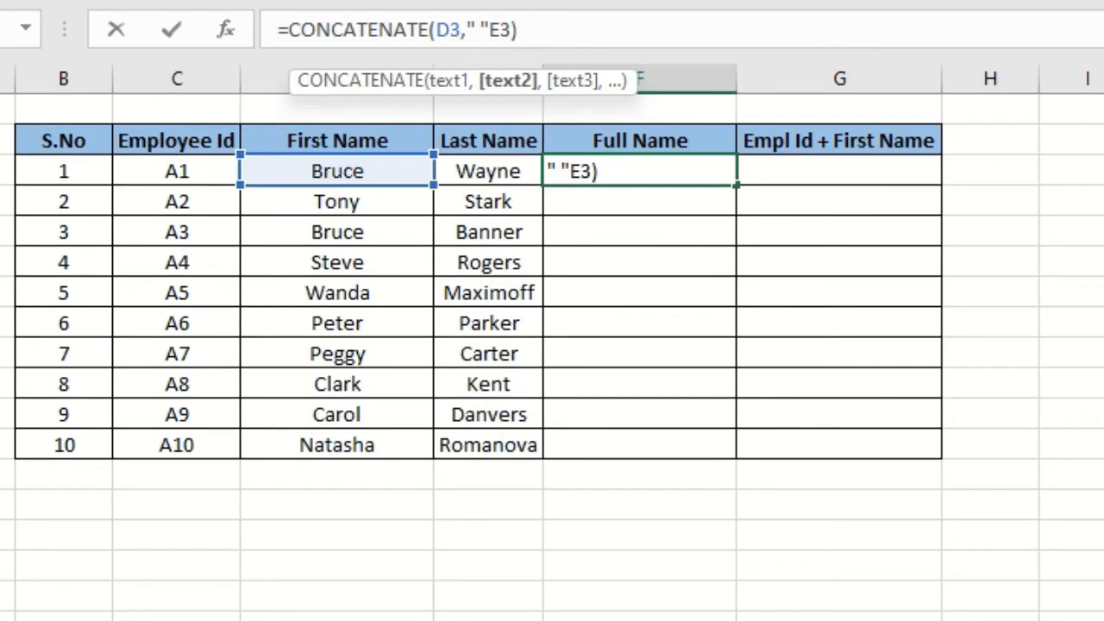
text(,)
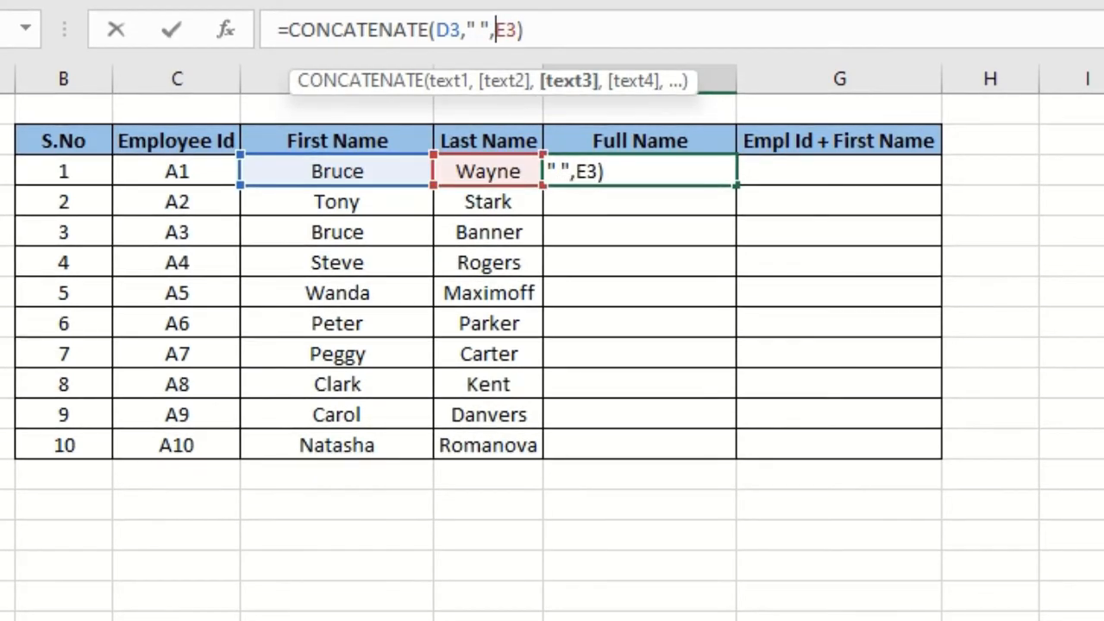
key(Return)
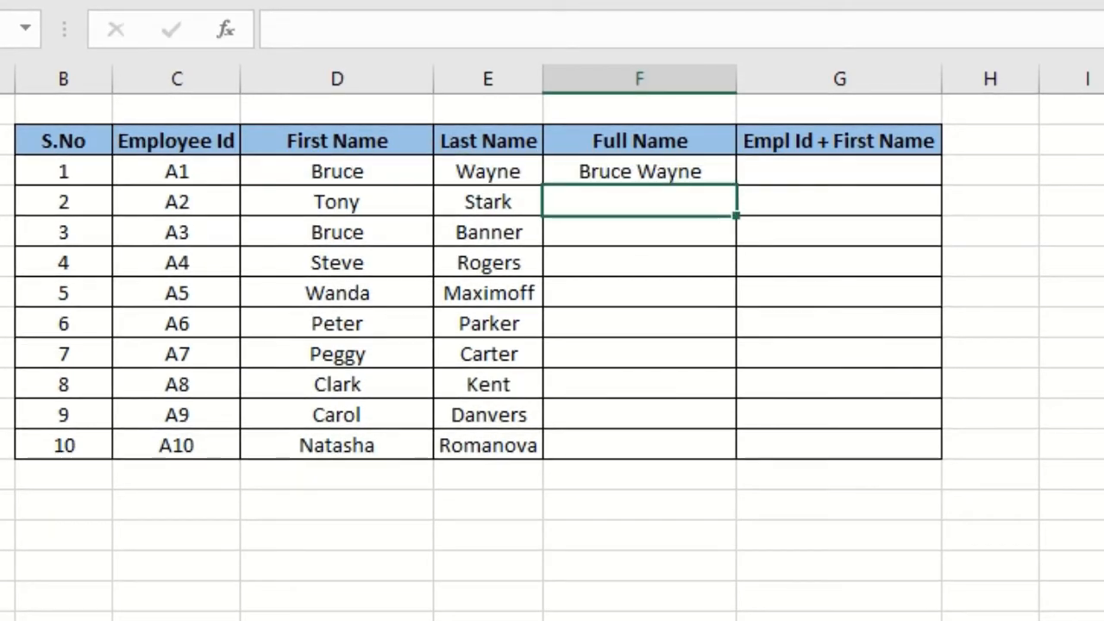
Fill the CONCATENATE formula from F3 down to F12 for all employees' full names
click(641, 173)
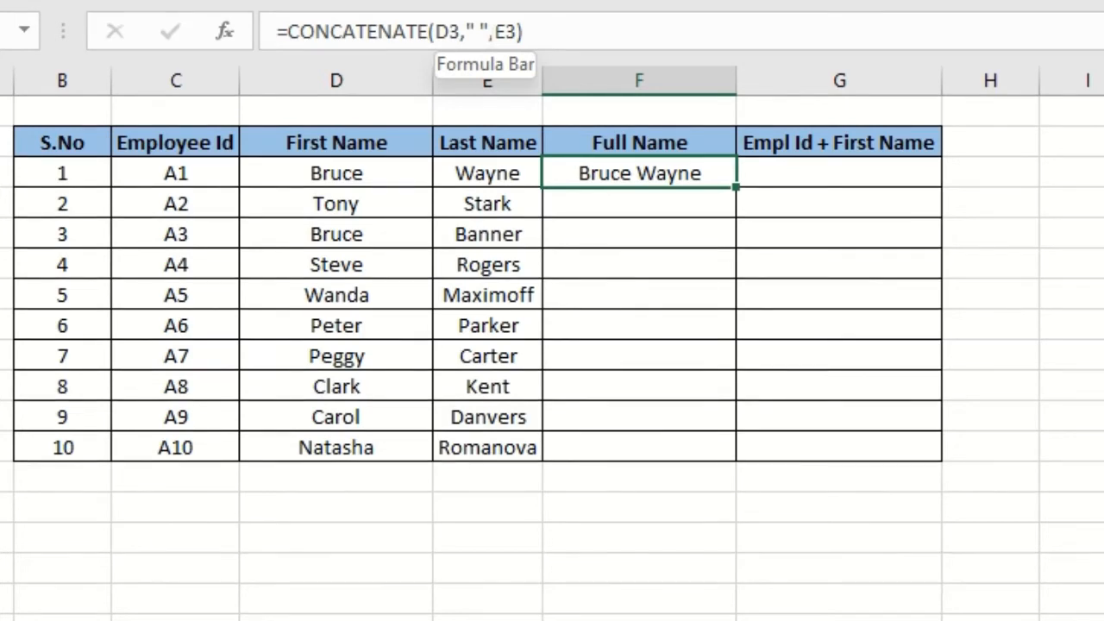
key(Down)
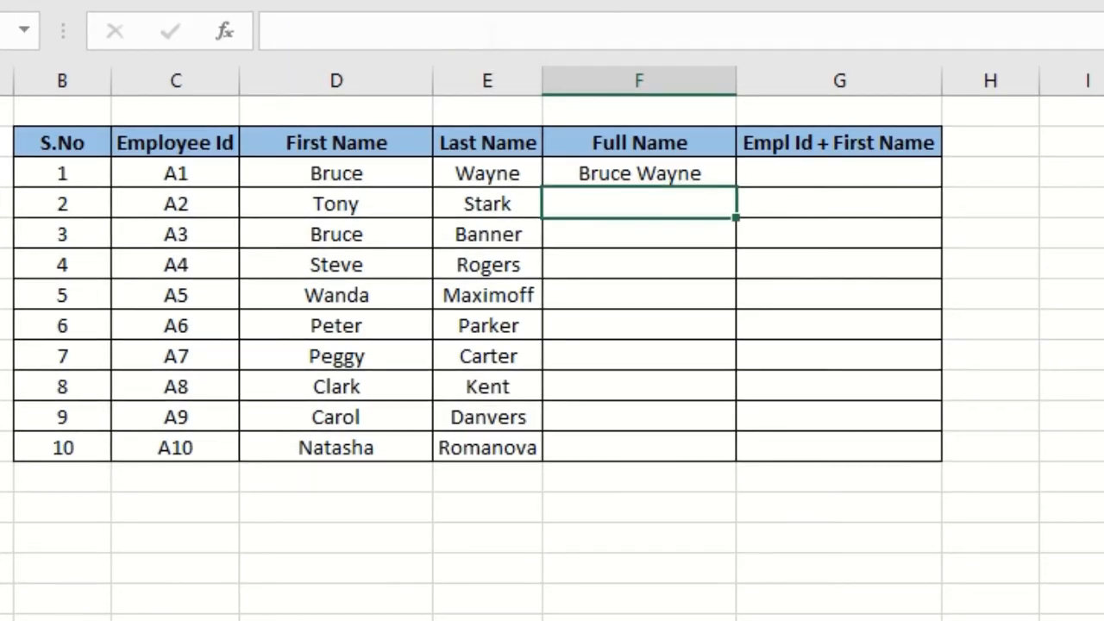
click(591, 173)
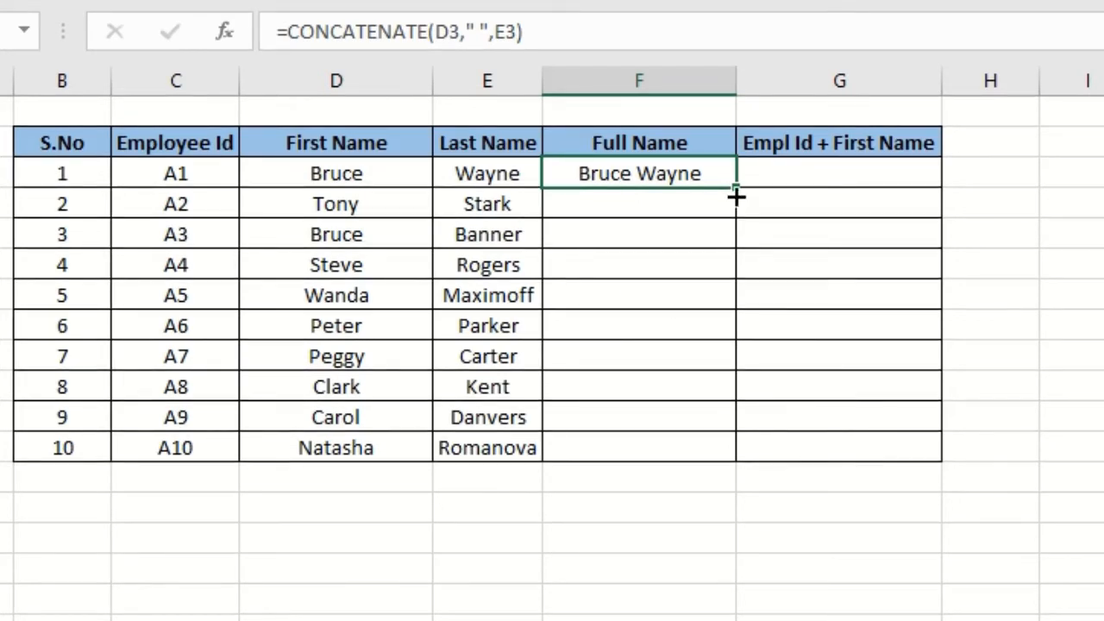
drag(739, 184, 739, 453)
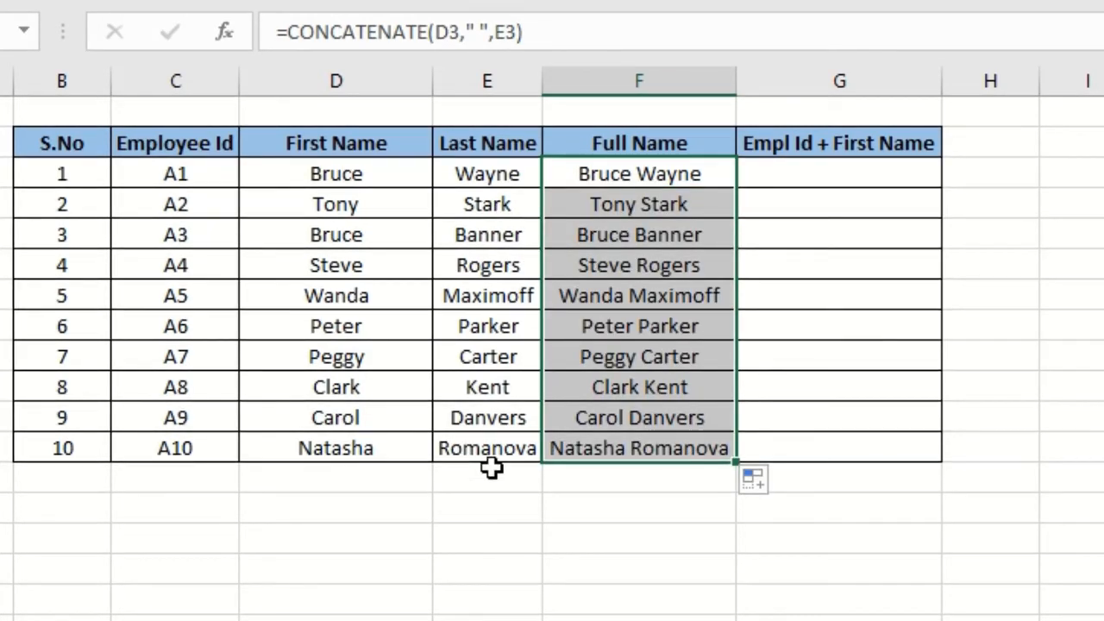
click(538, 573)
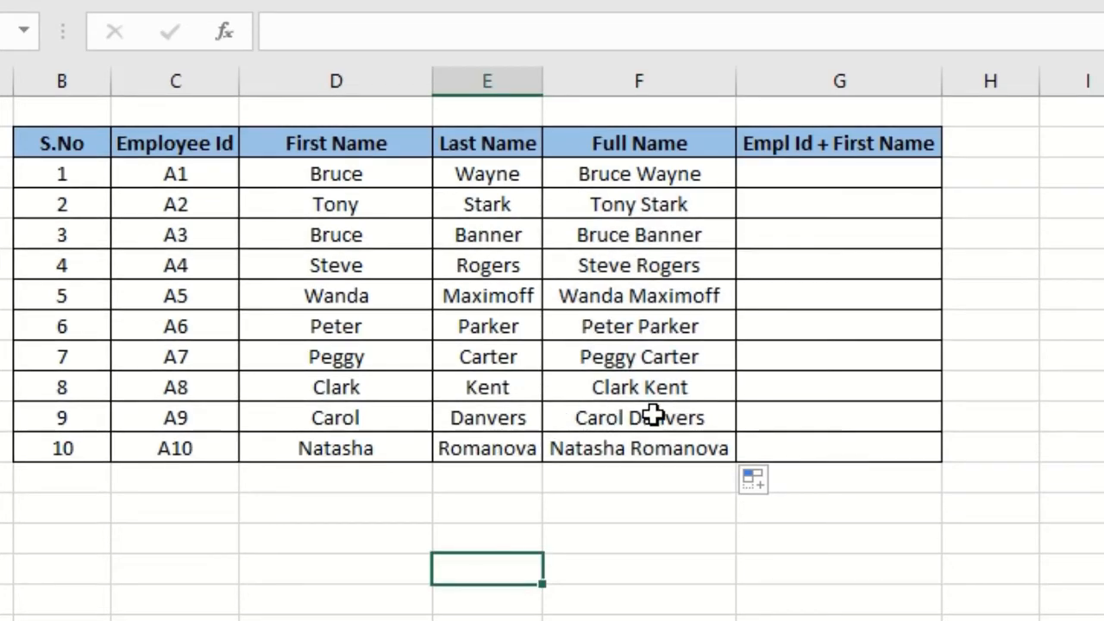
drag(651, 175, 655, 448)
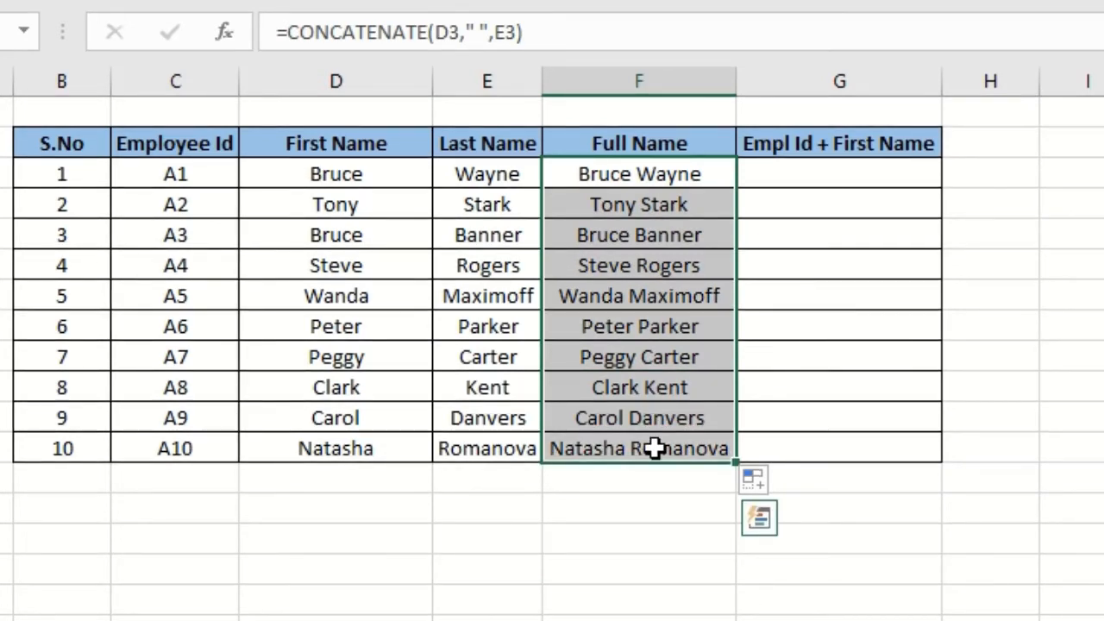
click(990, 619)
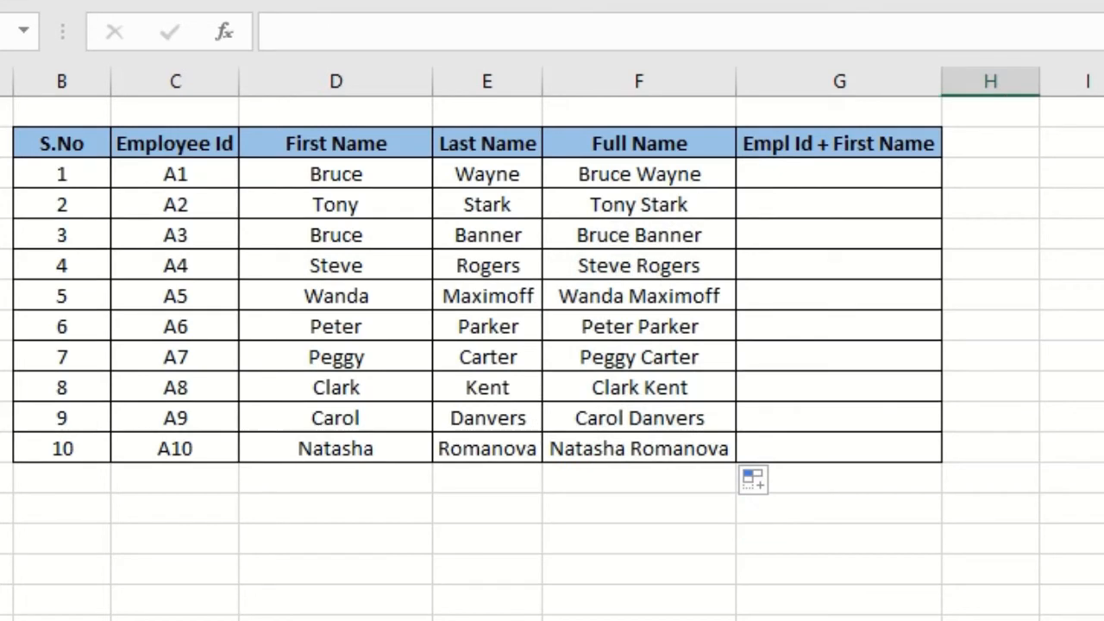
Begin a CONCATENATE formula in G3 with Employee Id C3, an underscore in quotes and First Name D3
click(822, 173)
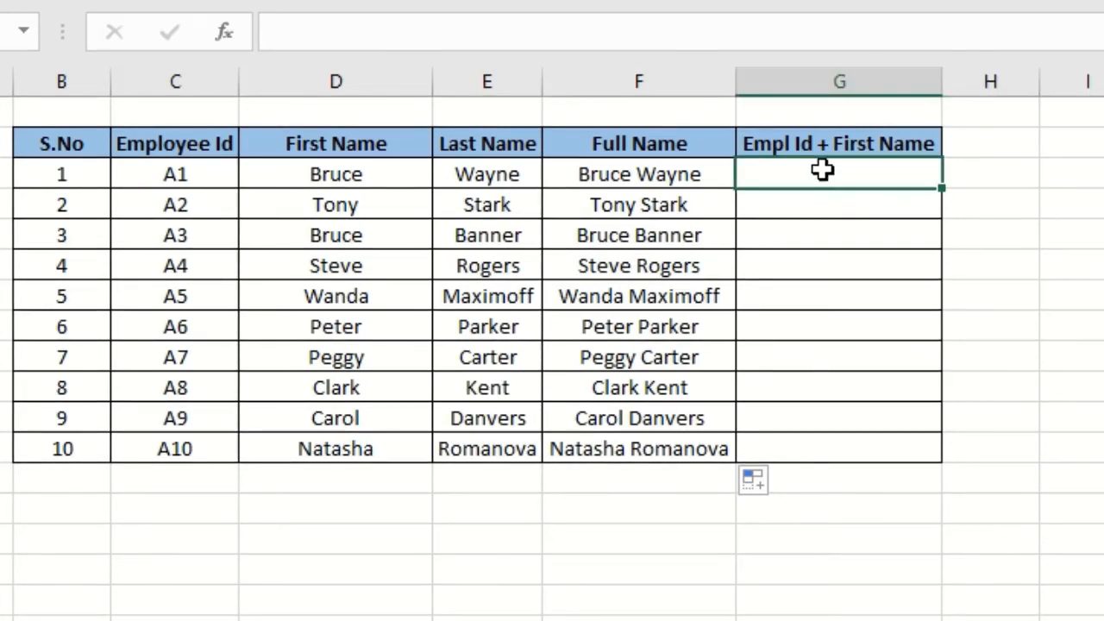
text(=concat)
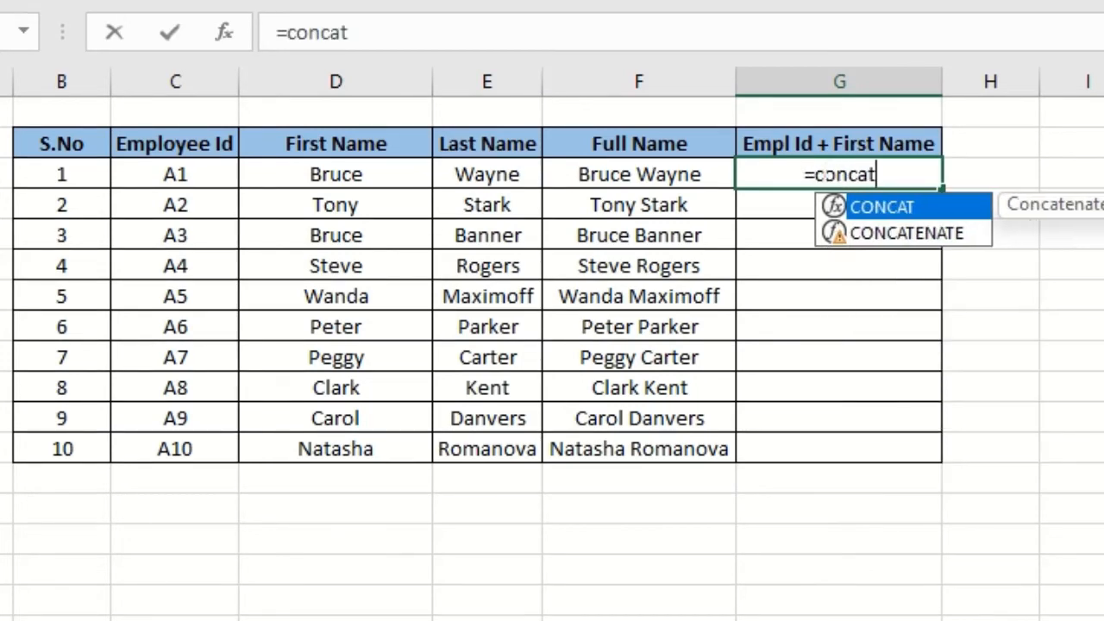
text(enate()
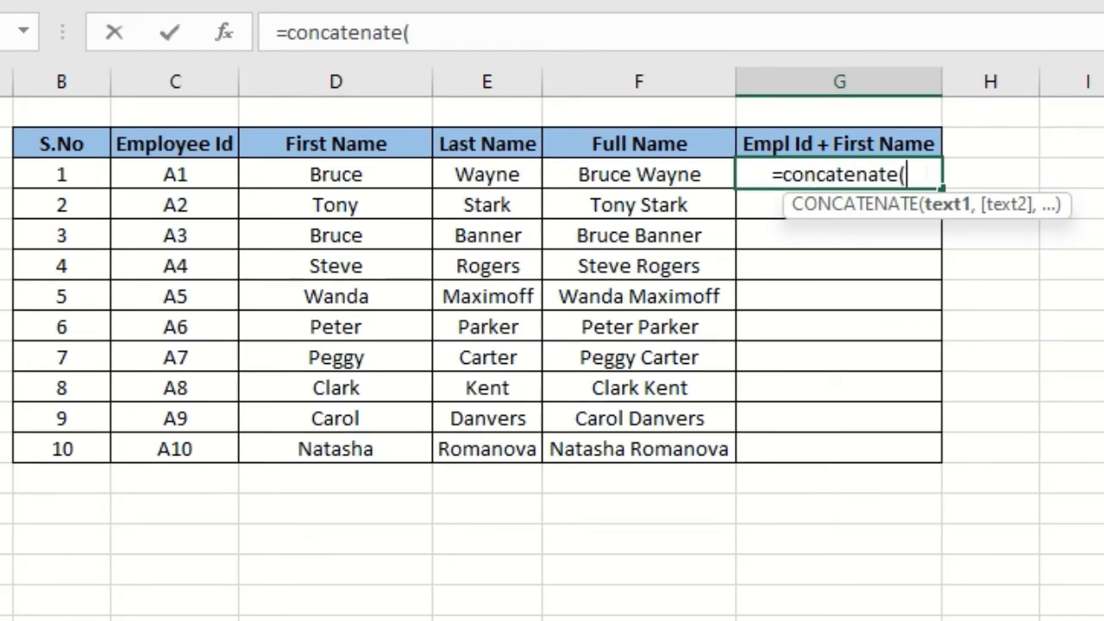
click(162, 176)
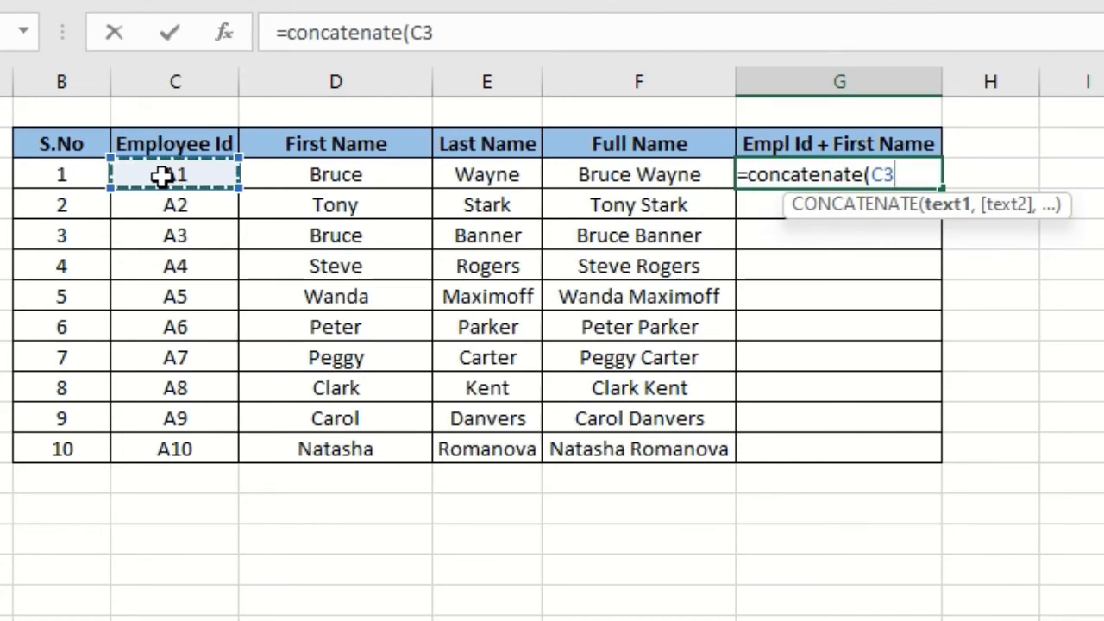
text(,)
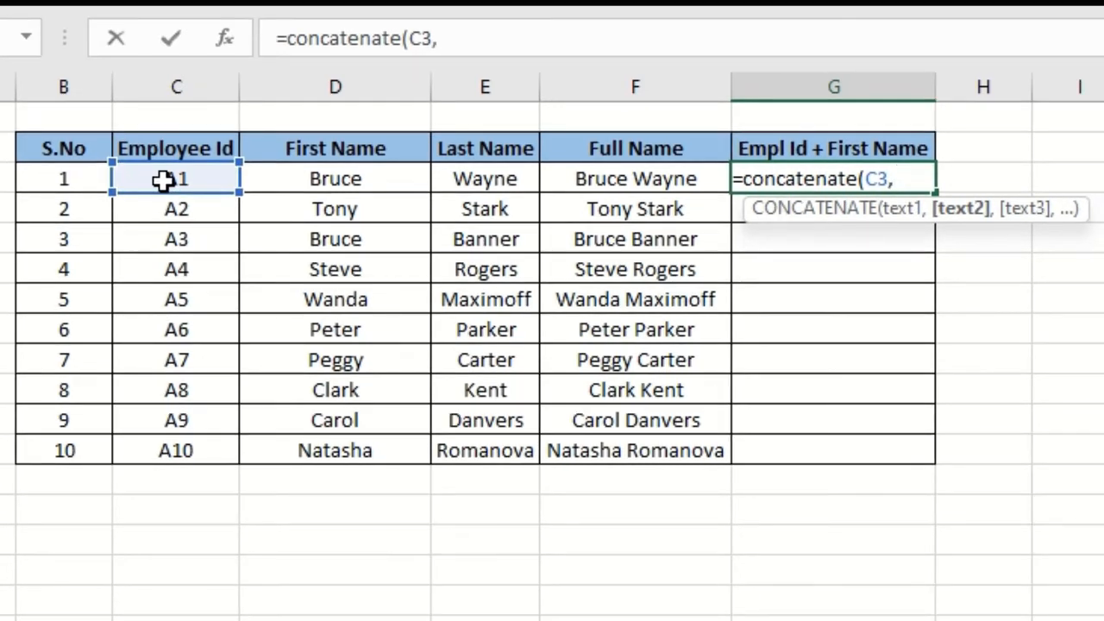
text(")
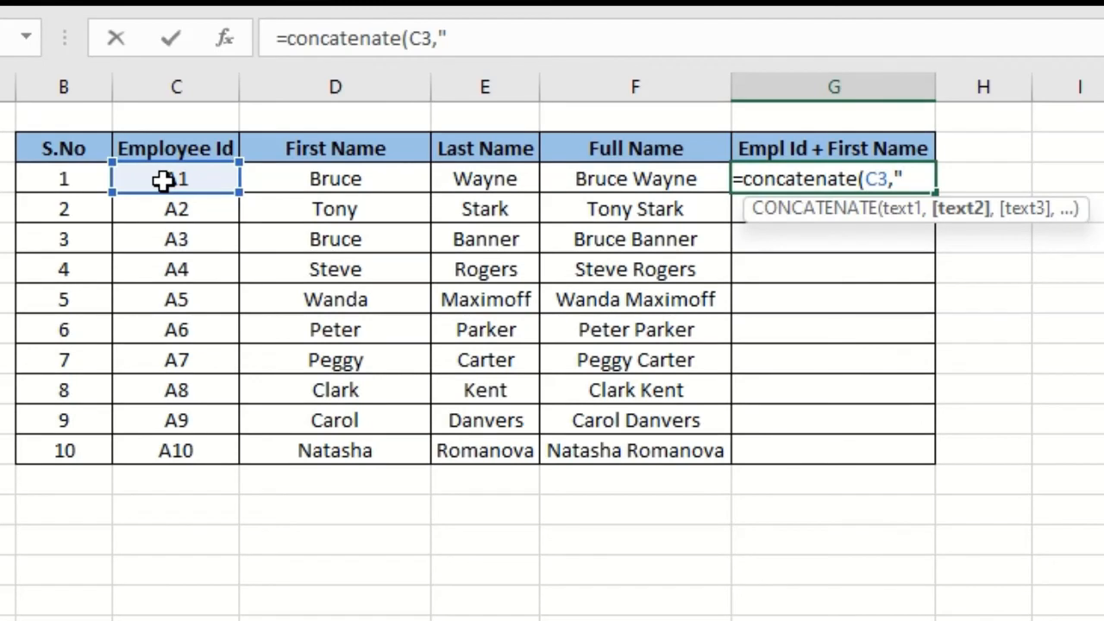
text(_)
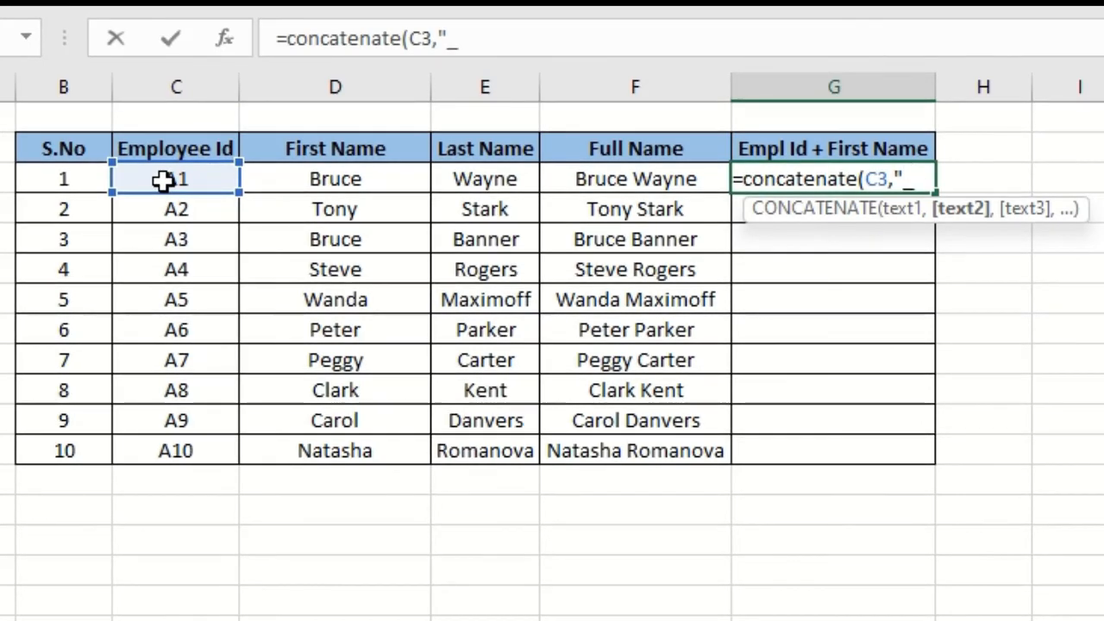
text(")
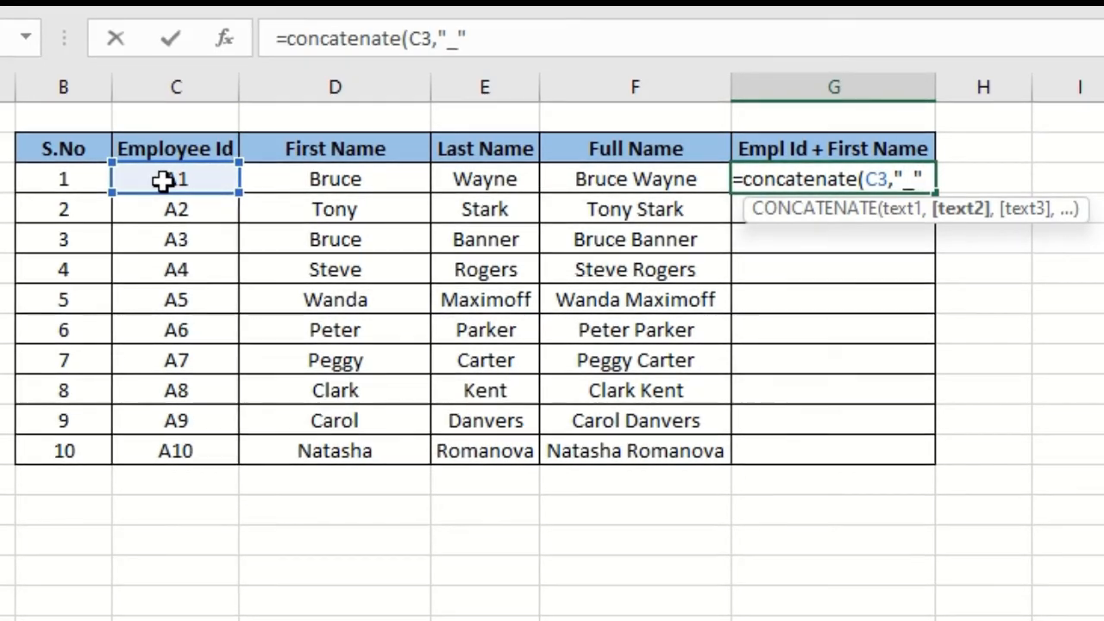
text(.)
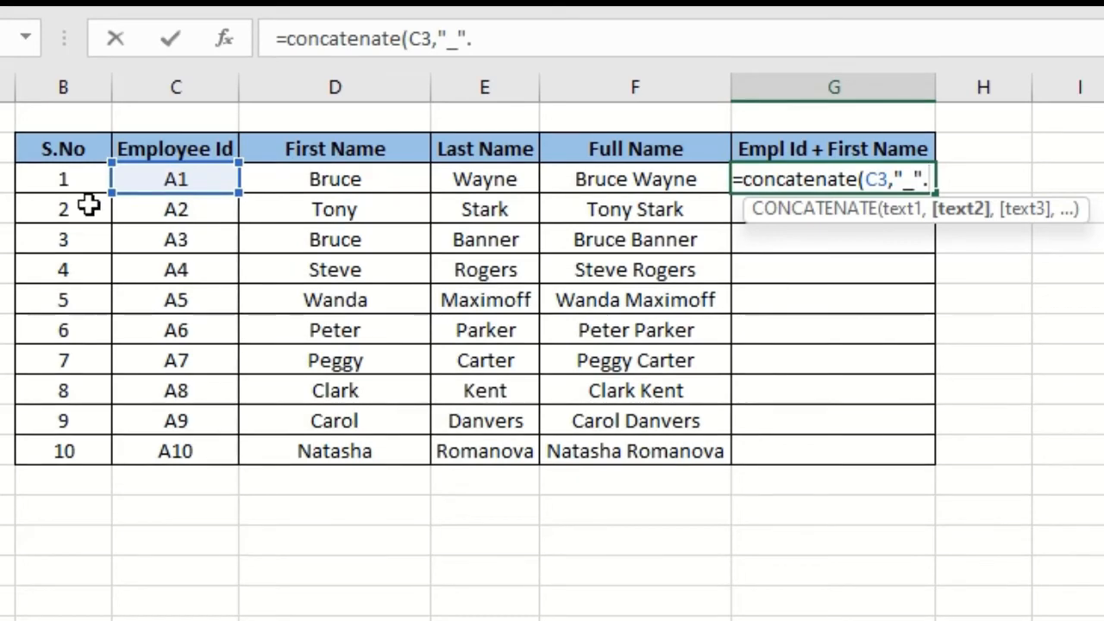
click(369, 177)
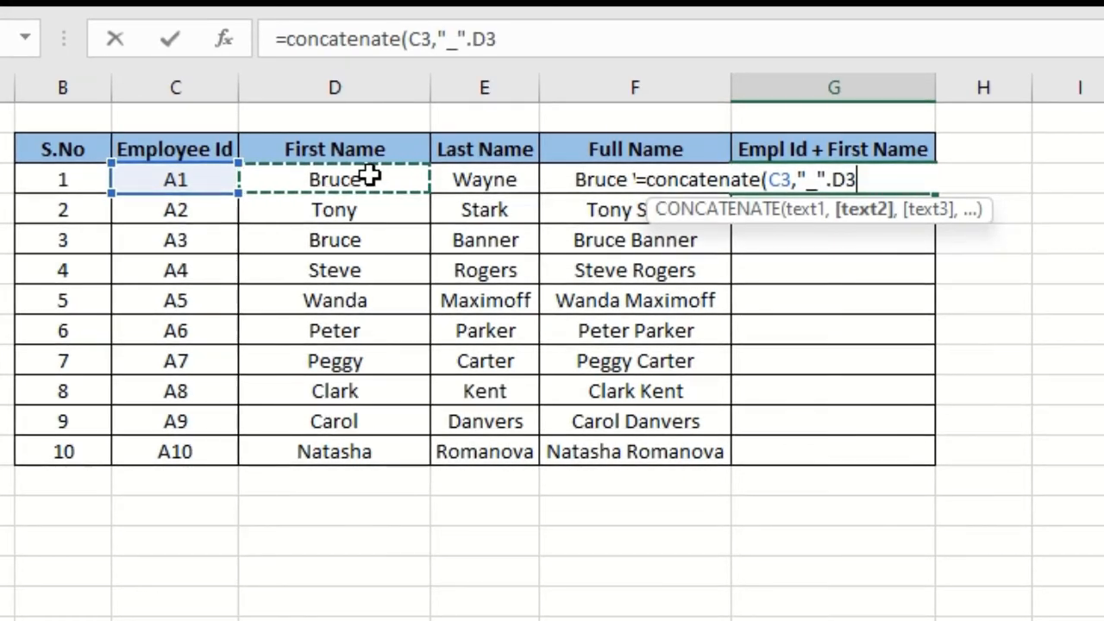
Replace the period before D3 with a comma and complete the G3 formula as =concatenate(C3,"_",D3)
key(Left)
key(Right)
key(Right)
key(Left)
click(831, 180)
key(BackSpace)
text(,)
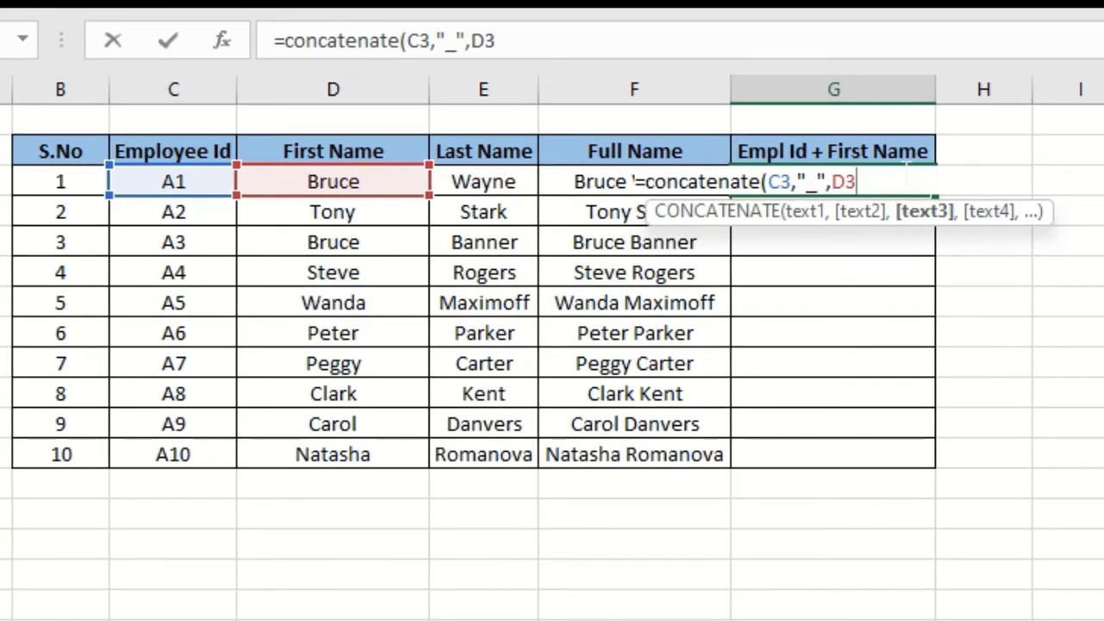
text())
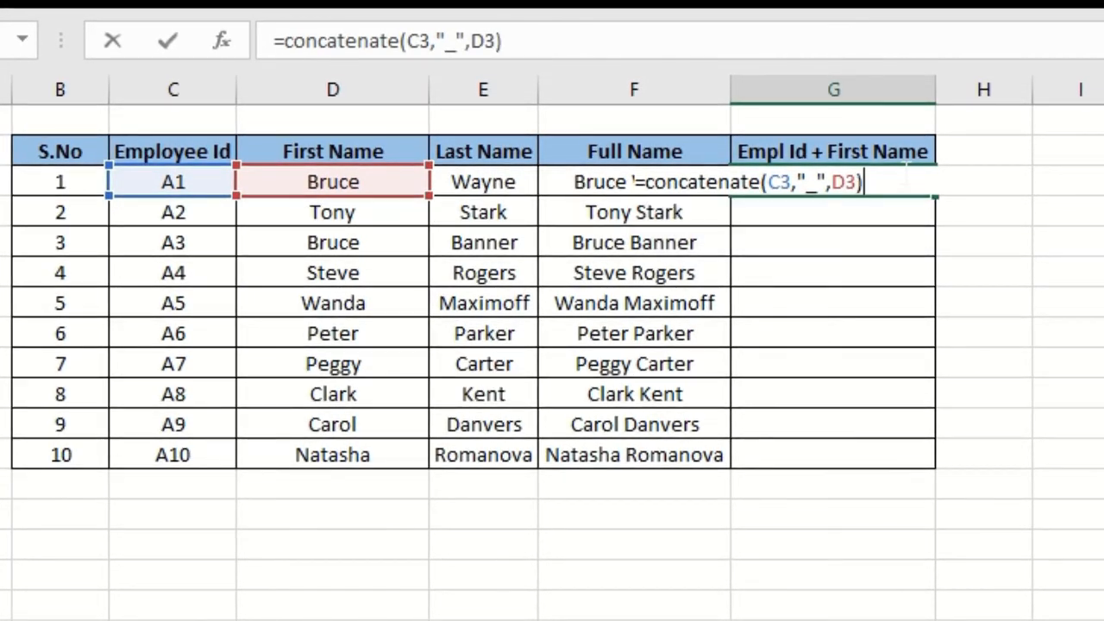
key(Return)
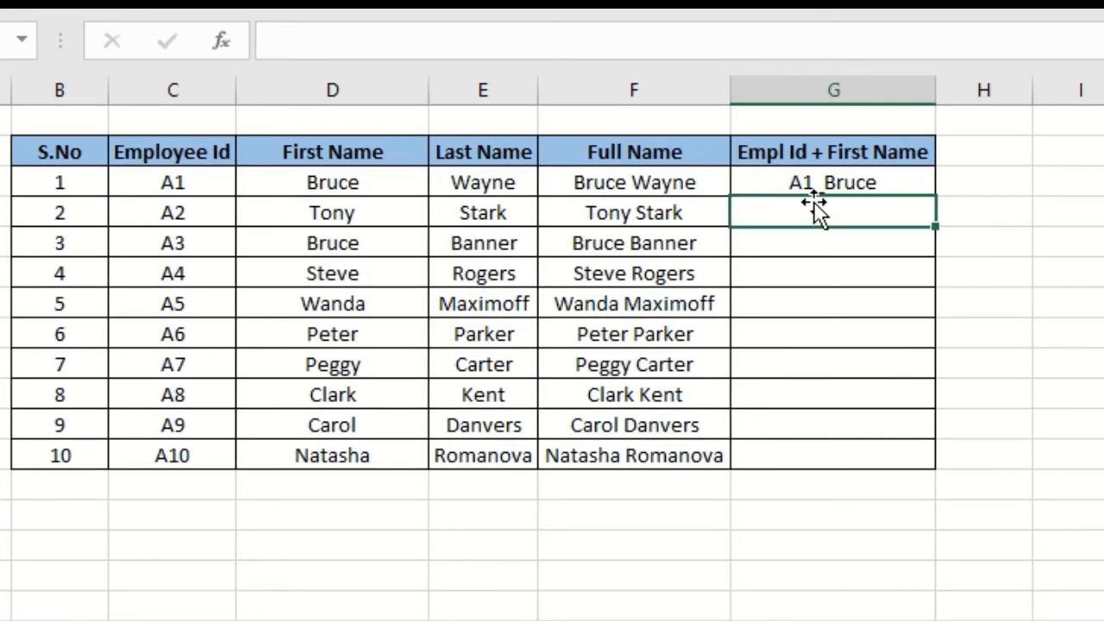
Copy the CONCATENATE formula from G3 down through G12 for all employees
click(845, 184)
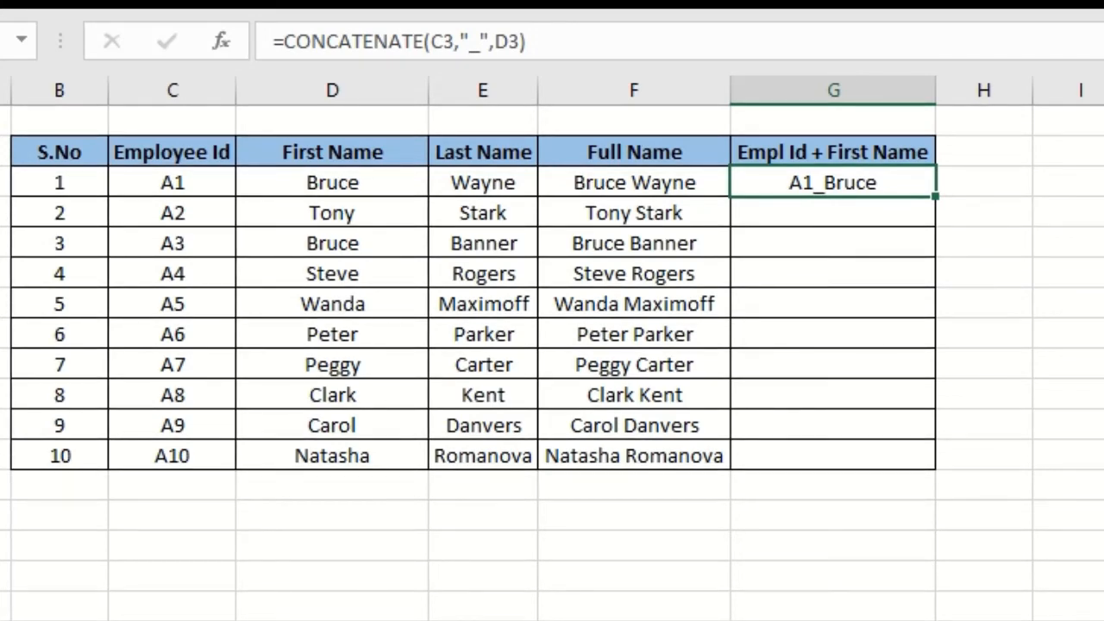
key(ctrl+c)
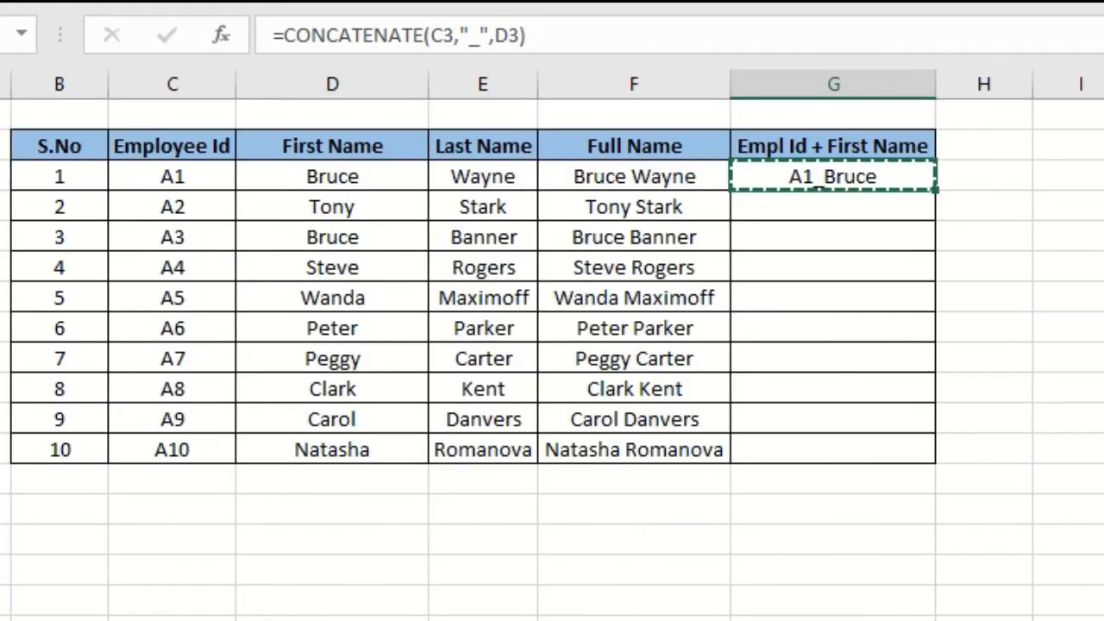
key(shift+Down)
key(shift+Down)
key(shift+Down)
key(shift+Down)
key(shift+Down)
key(shift+Down)
key(shift+Down)
key(shift+Down)
key(shift+Down)
key(ctrl+v)
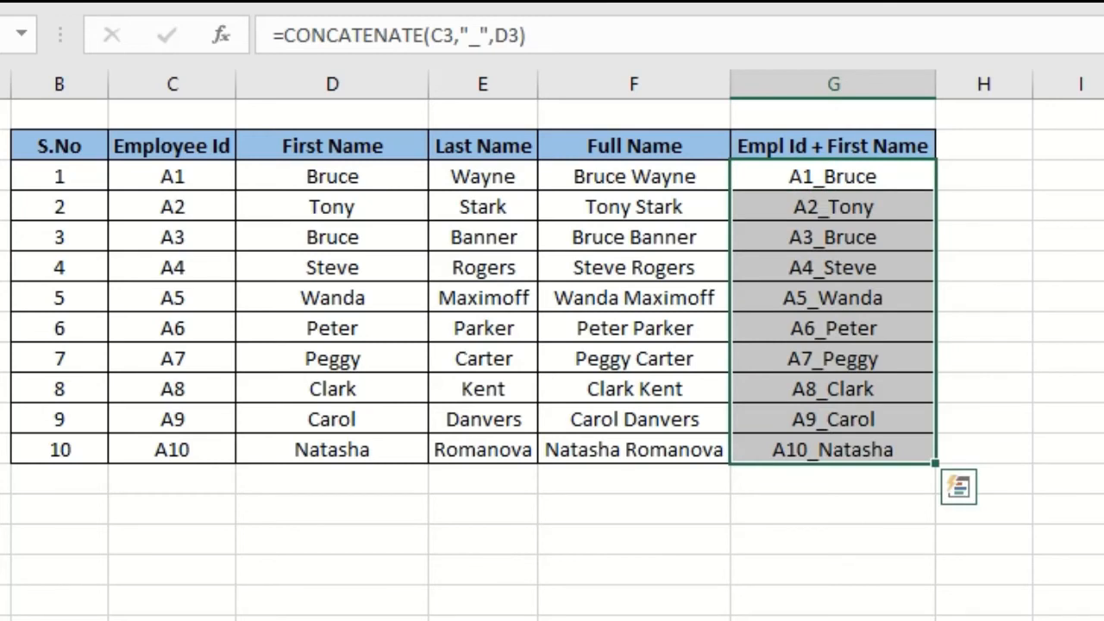
click(888, 304)
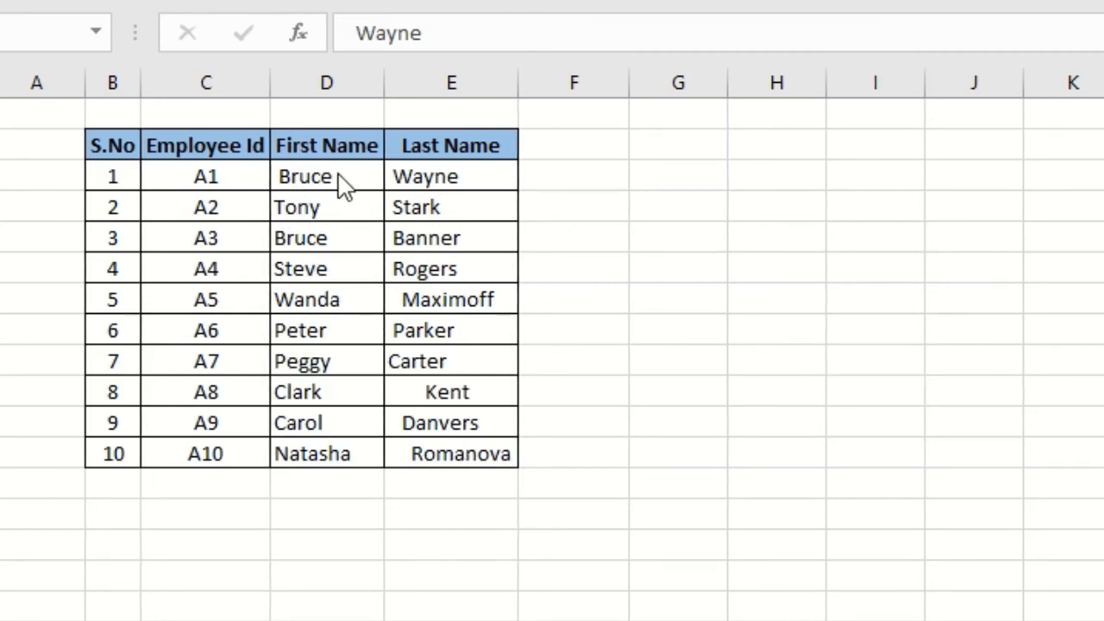
Examine the last names in E3, E4 and E5 for extra spaces before the text
double_click(387, 177)
key(Right)
key(Right)
key(Left)
key(Left)
key(Right)
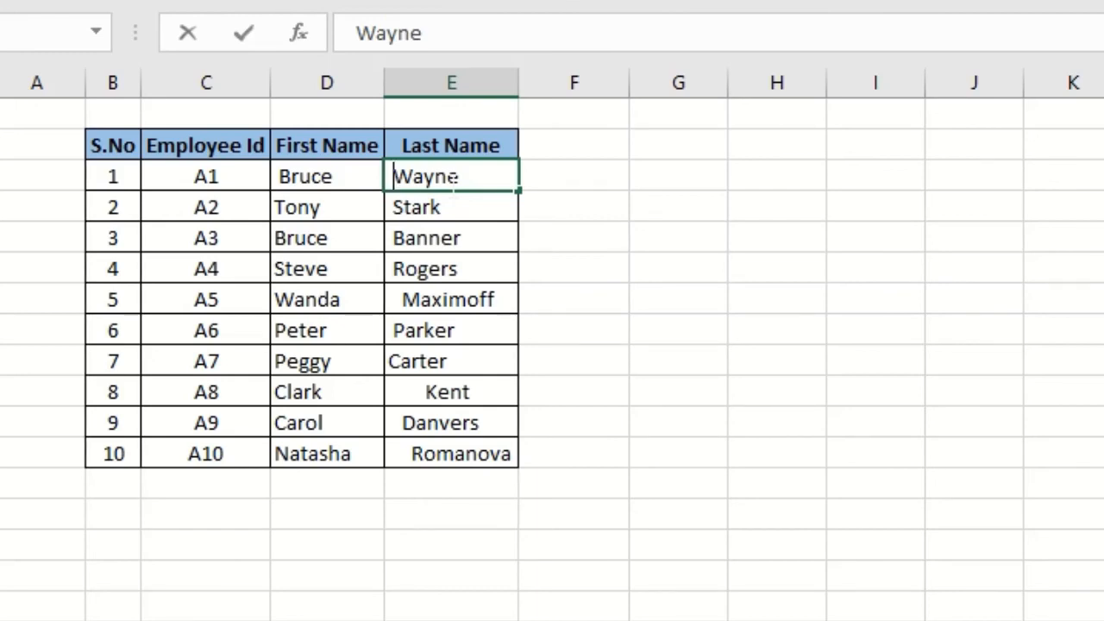
key(Return)
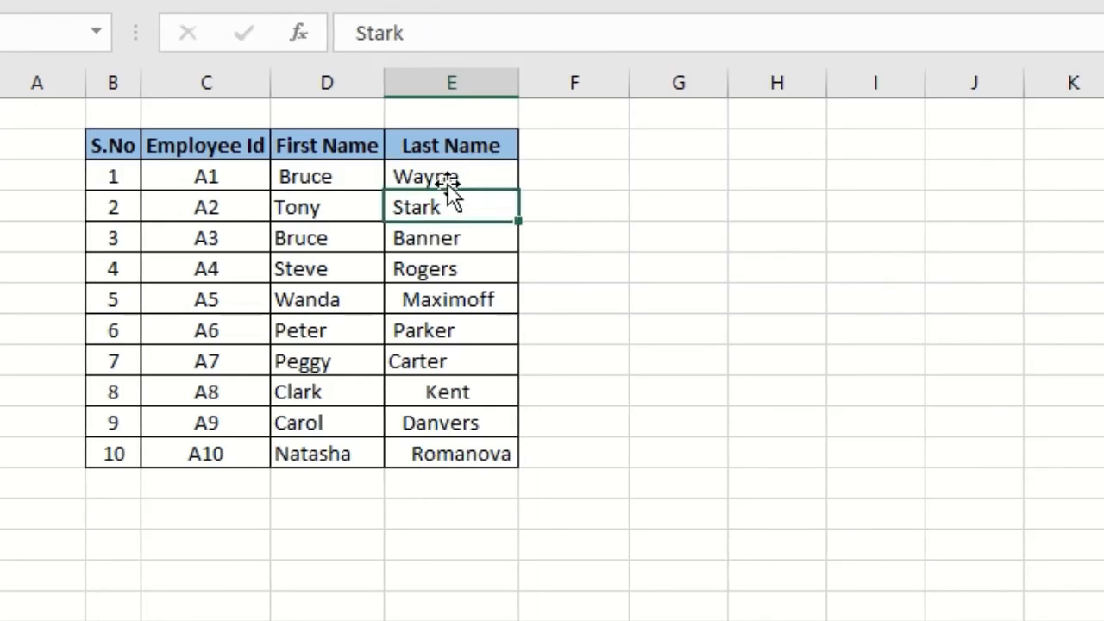
double_click(492, 209)
key(Left)
key(Left)
key(Left)
key(Left)
key(Left)
key(Left)
key(Right)
key(Left)
key(Return)
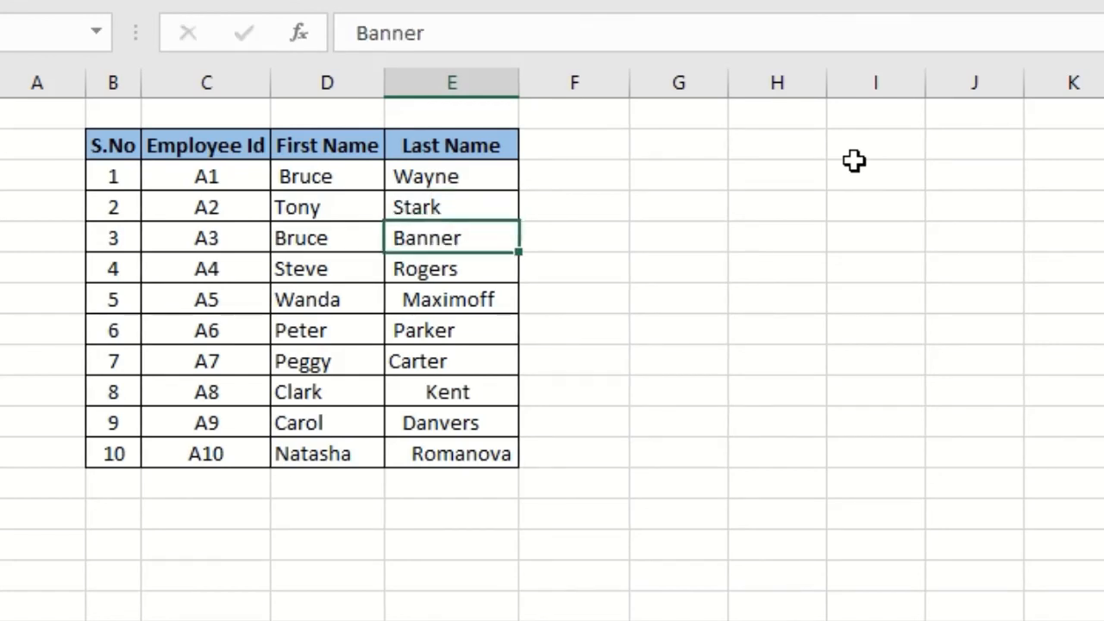
double_click(506, 239)
key(Left)
key(Left)
key(Left)
key(Left)
key(Left)
key(Left)
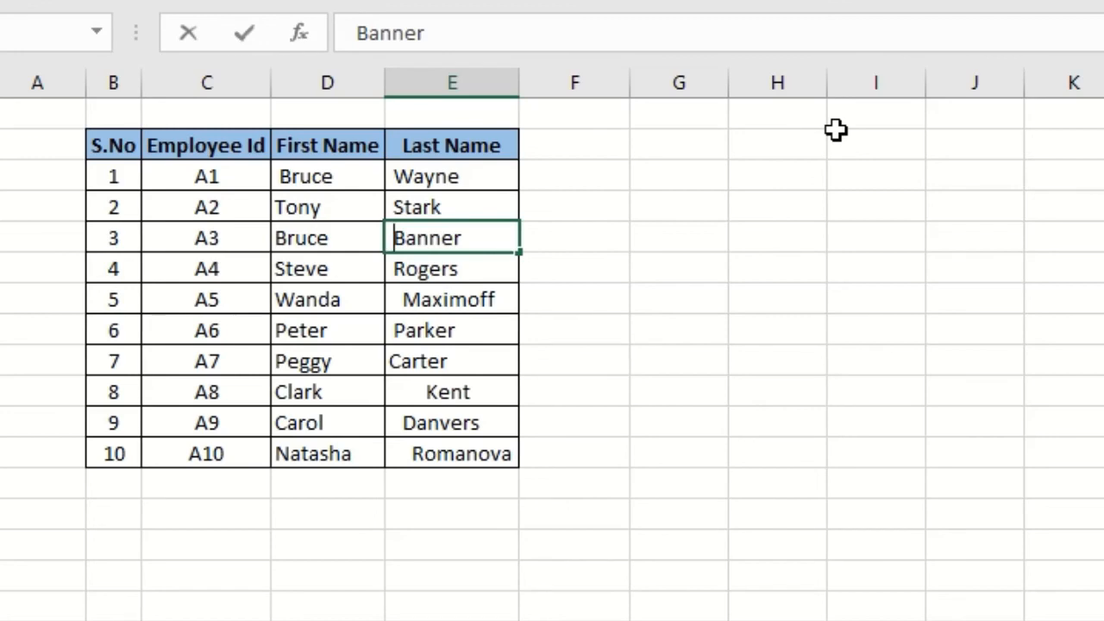
key(Return)
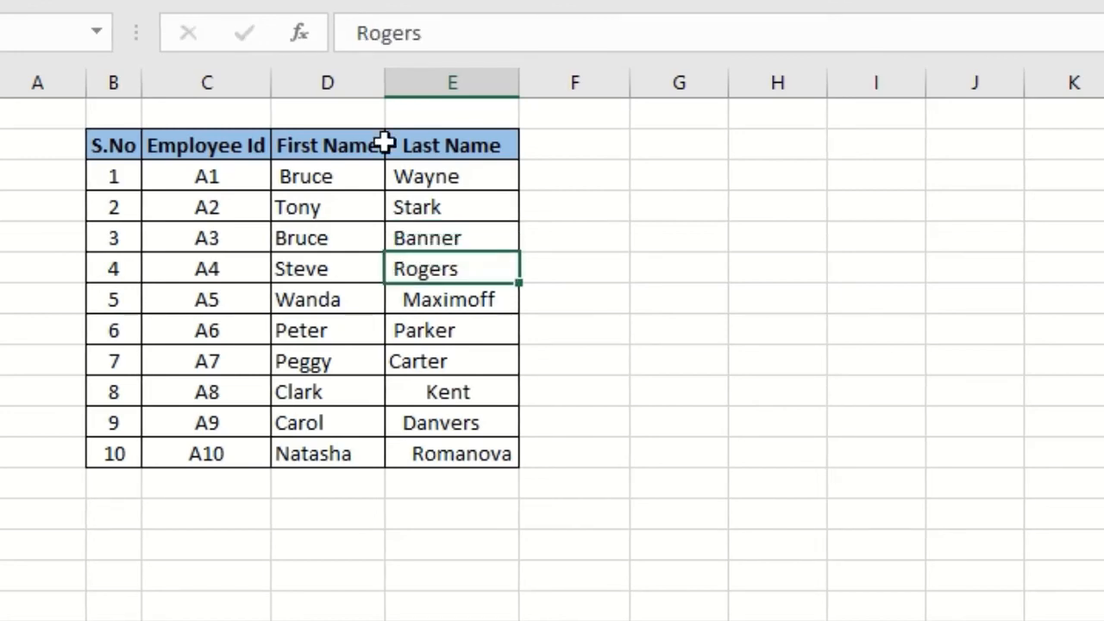
Check the first names in D4, D5 and D6 for trailing spaces and delete the trailing space in D5
click(320, 208)
key(F2)
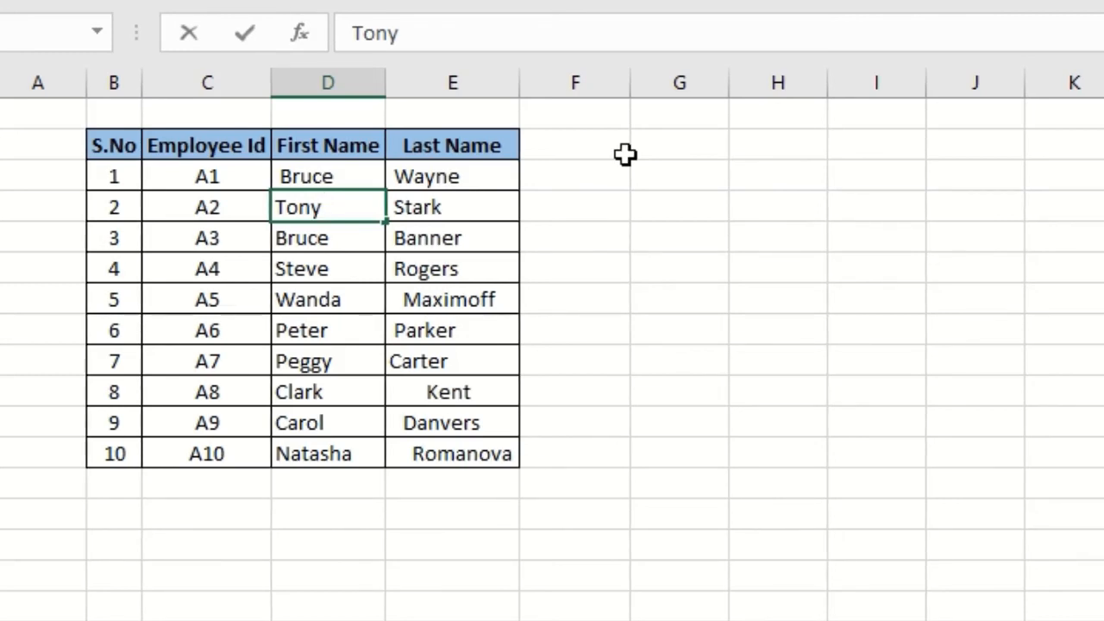
key(Return)
key(F2)
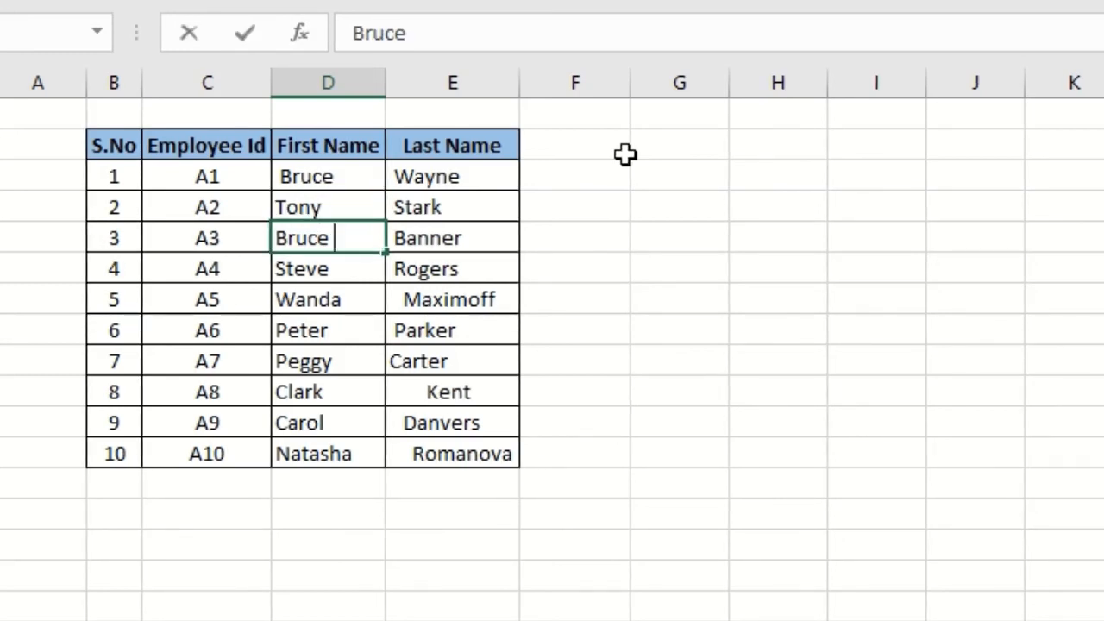
key(BackSpace)
key(Return)
key(F2)
key(Return)
Look through the remaining first names down to D11 and back up to D3
key(Down)
key(Down)
key(Down)
key(Down)
key(Up)
key(Up)
key(Up)
key(Up)
key(Up)
key(Up)
key(Up)
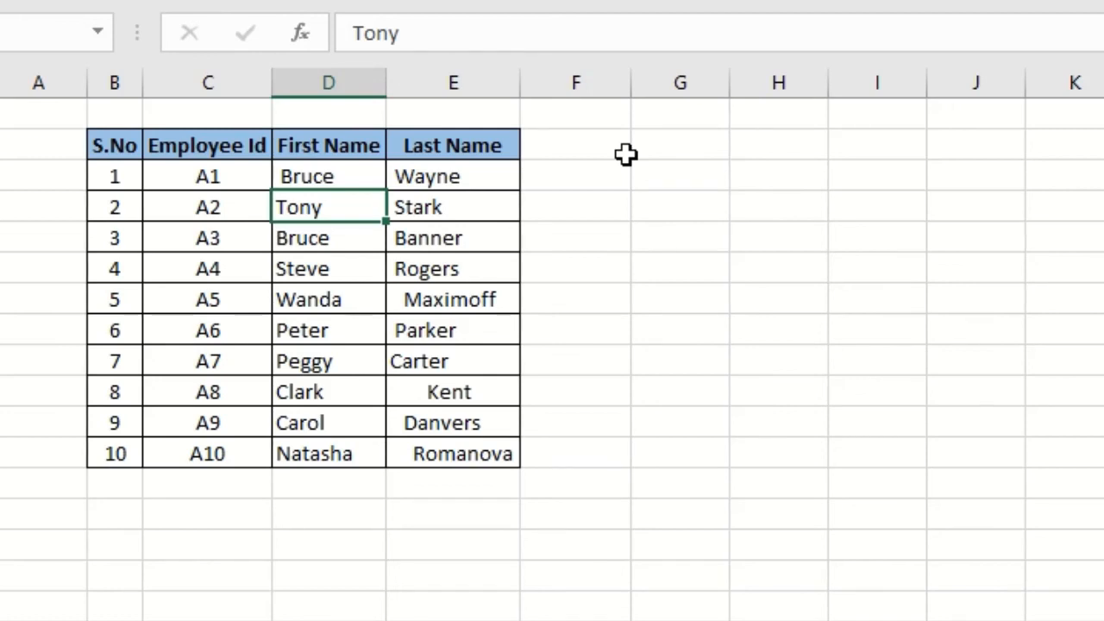
key(Up)
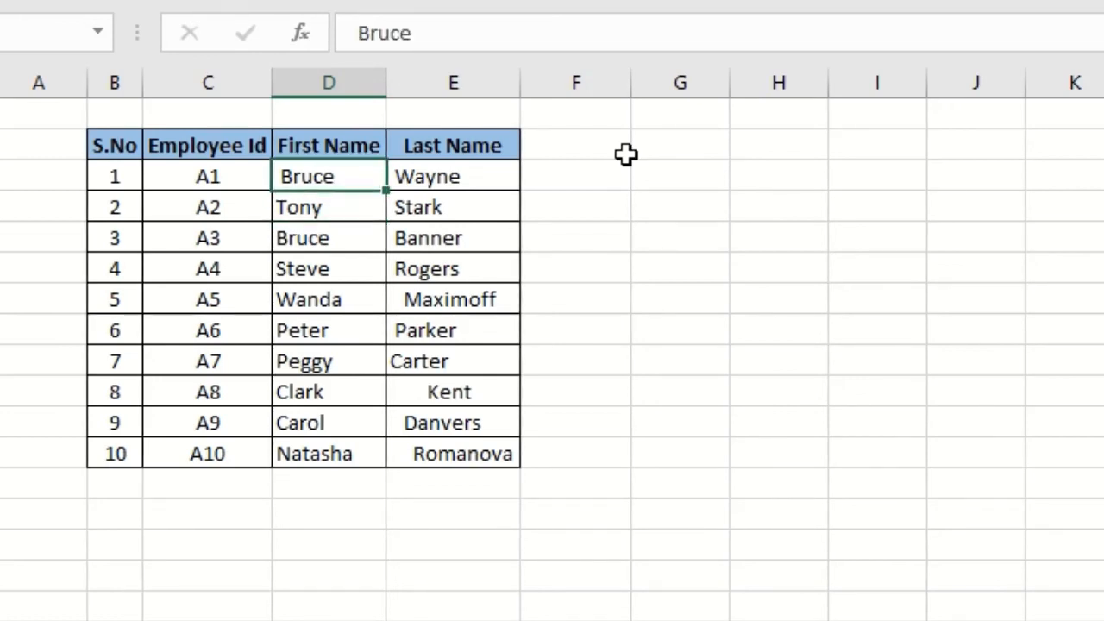
Enter =TRIM(D3) in F3 to strip extra spaces from the first employee's first name
key(Right)
key(Right)
text(=)
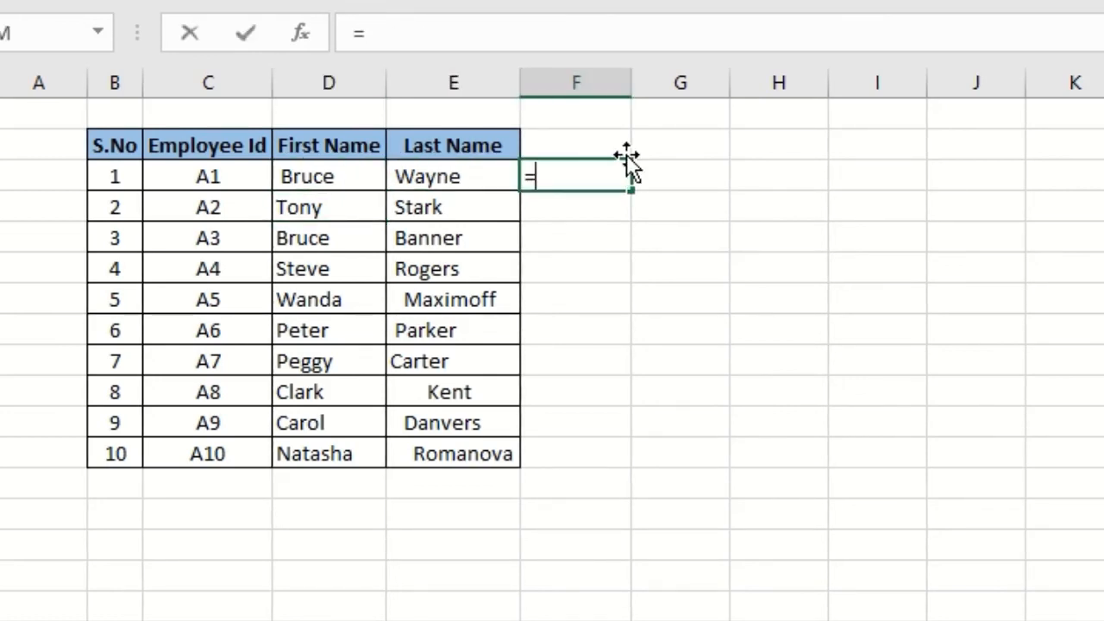
text(TR)
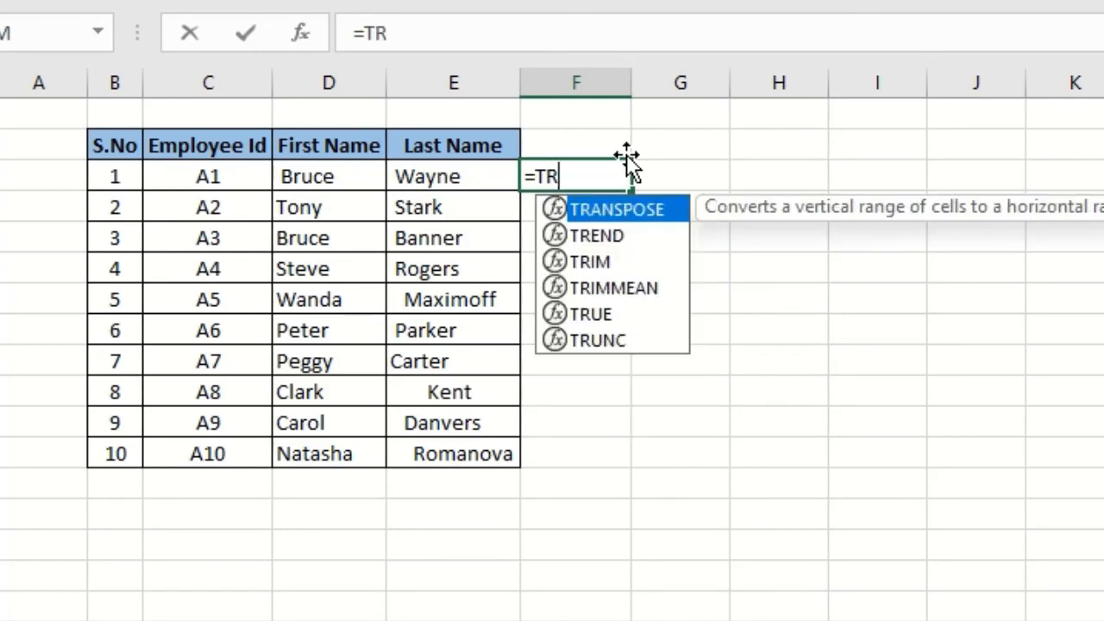
text(IM)
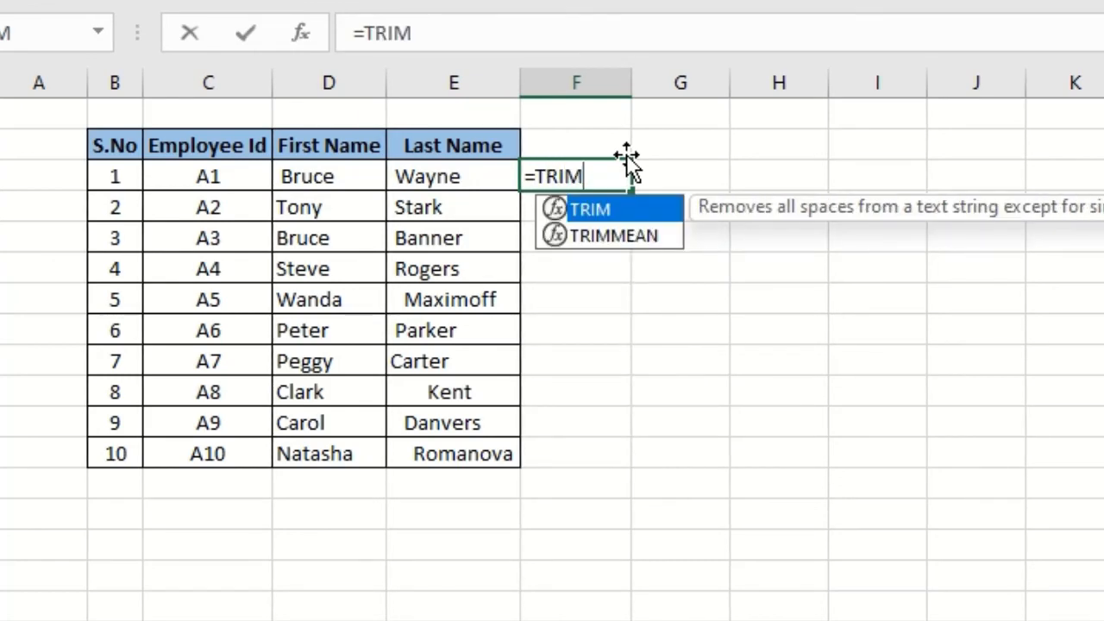
text(()
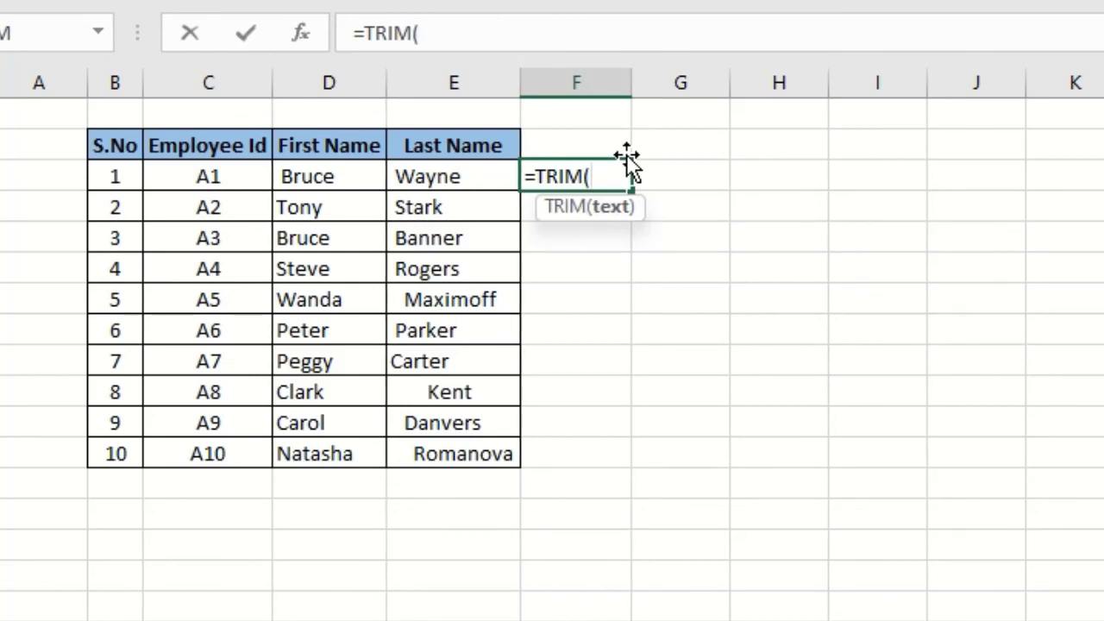
click(311, 178)
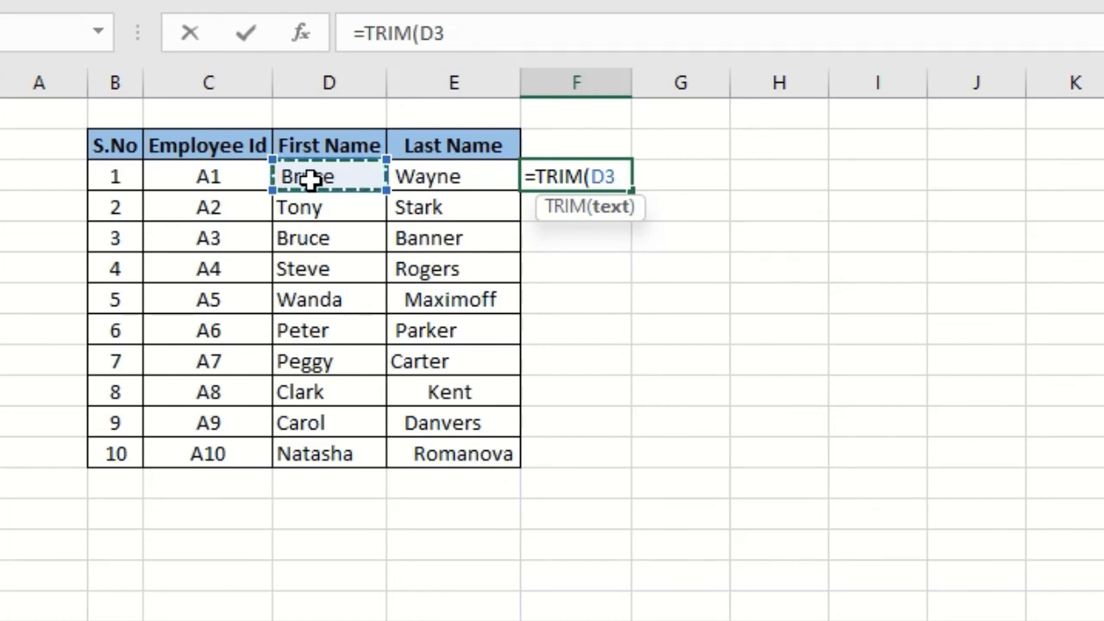
text())
key(Return)
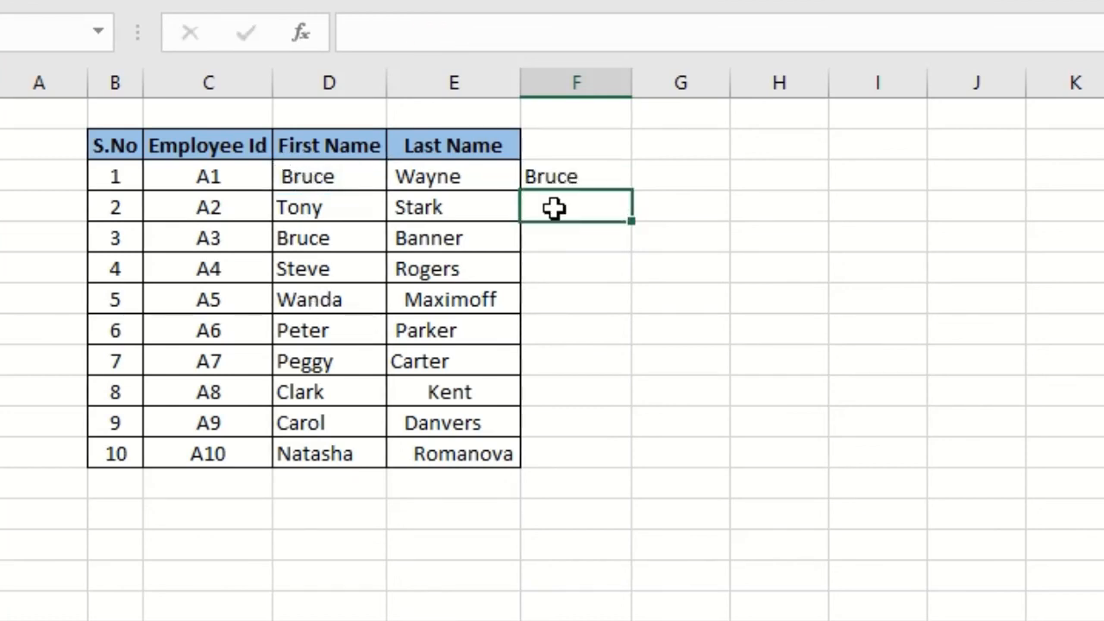
click(576, 175)
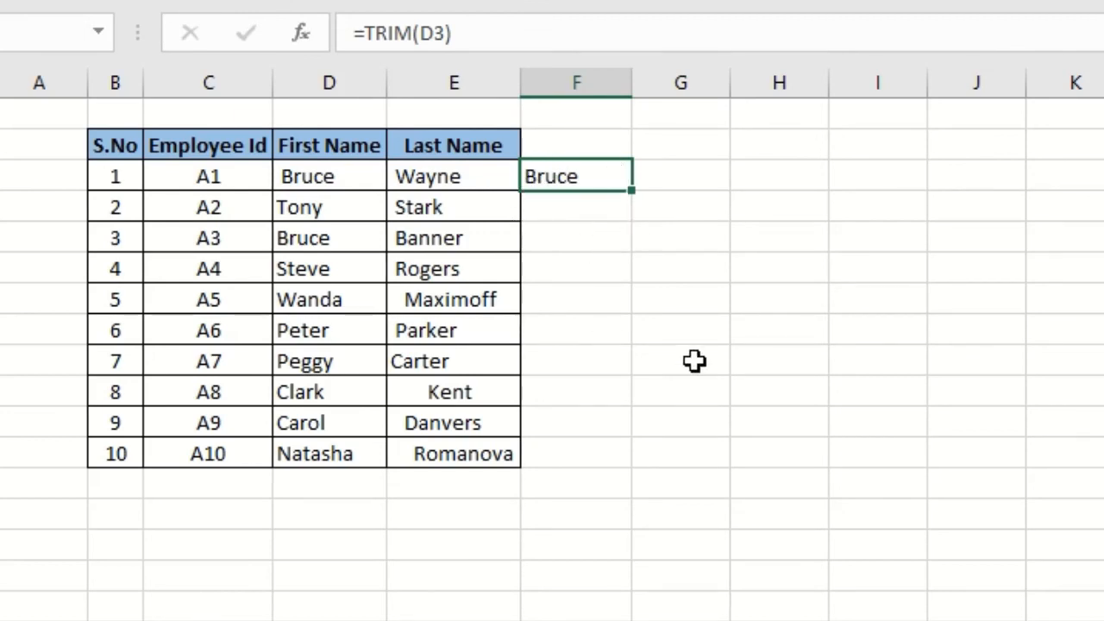
Enter =trim(E3) in G3 to strip extra spaces from the first employee's last name
click(679, 168)
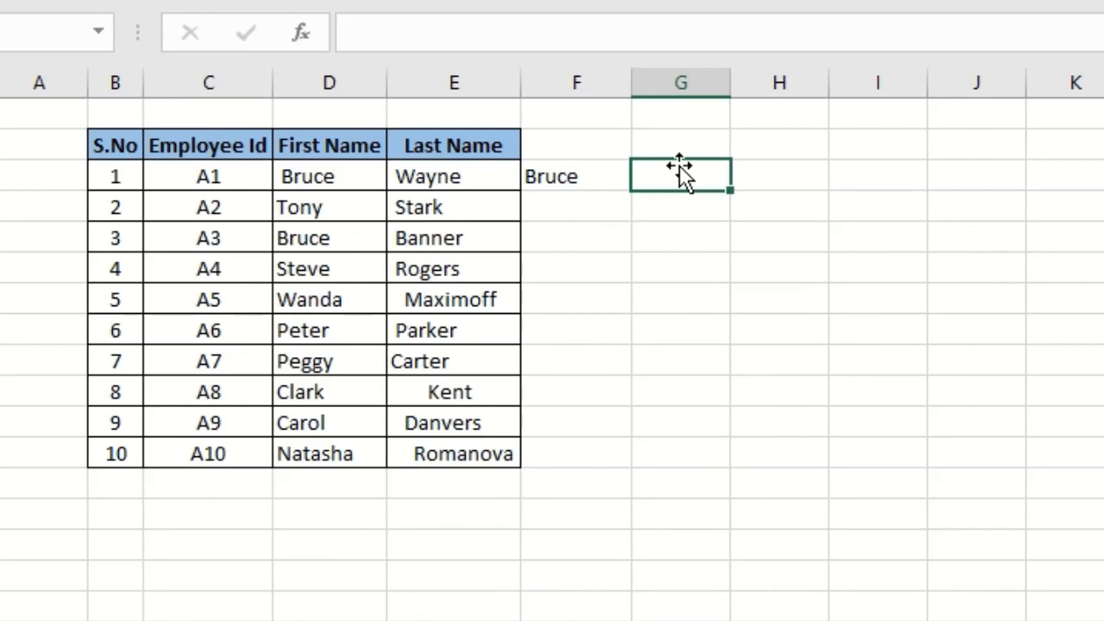
text(=trim()
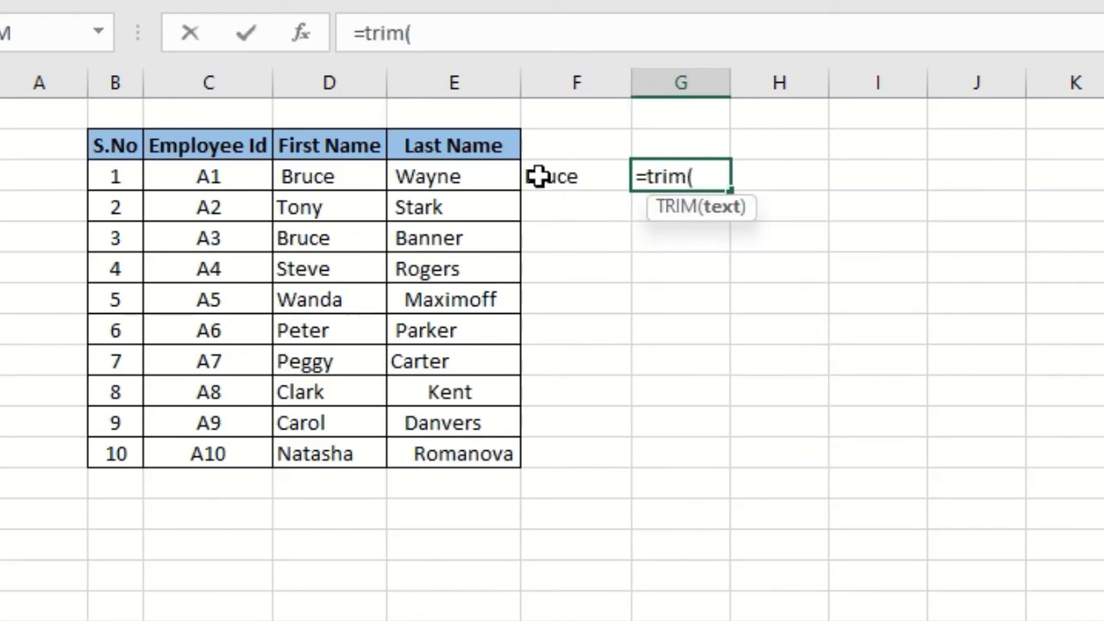
click(484, 176)
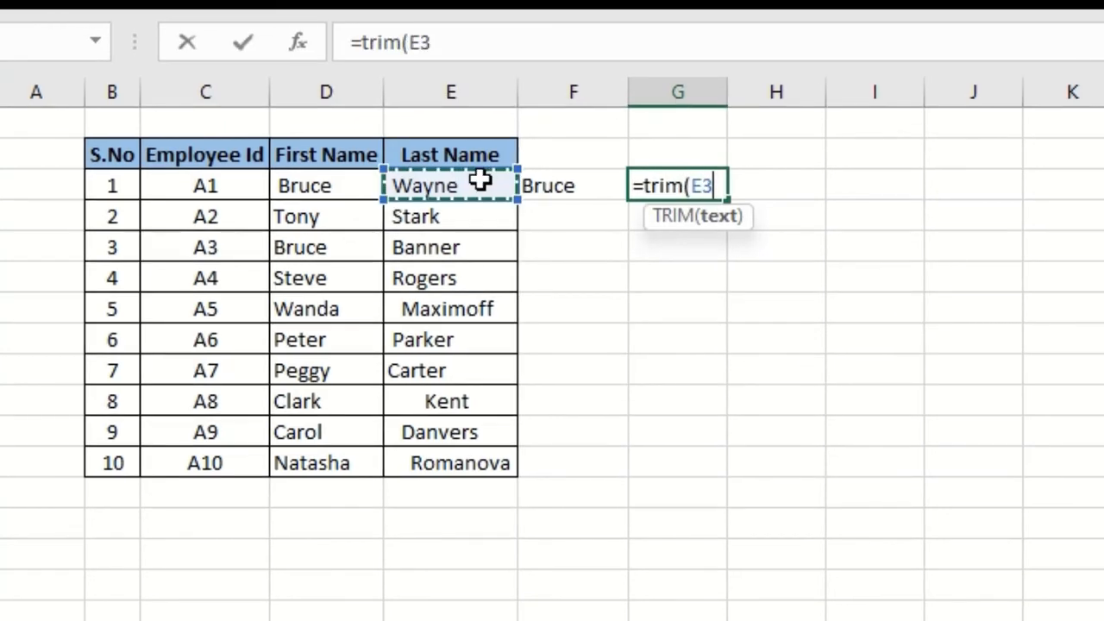
text())
key(Return)
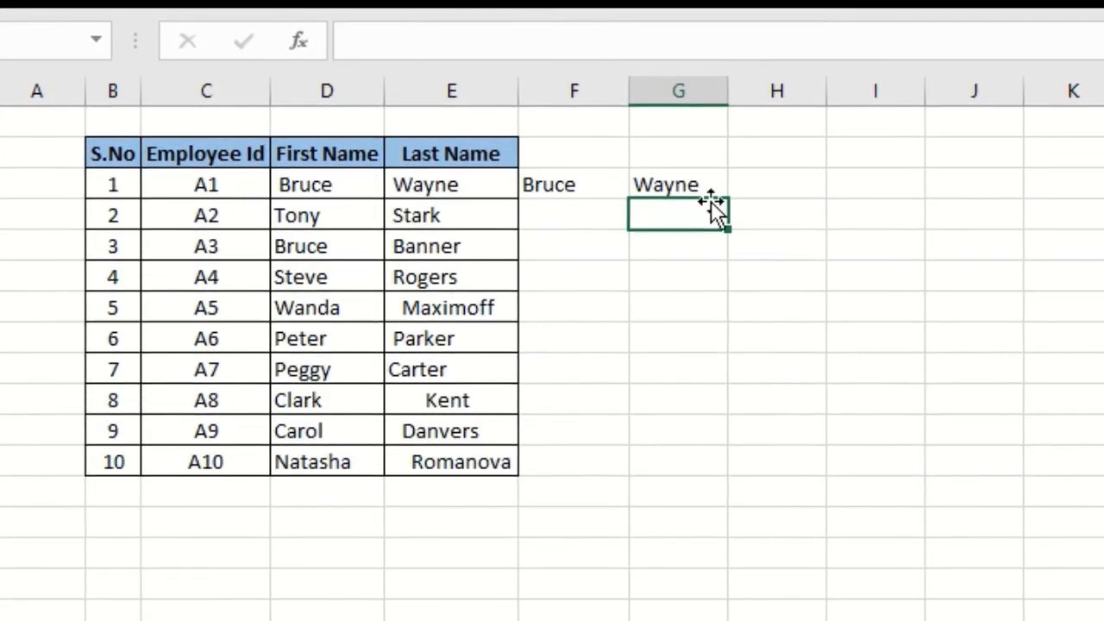
Copy the TRIM formulas in F3:G3 down through row 12 for all employees
key(Left)
key(Up)
key(shift+Right)
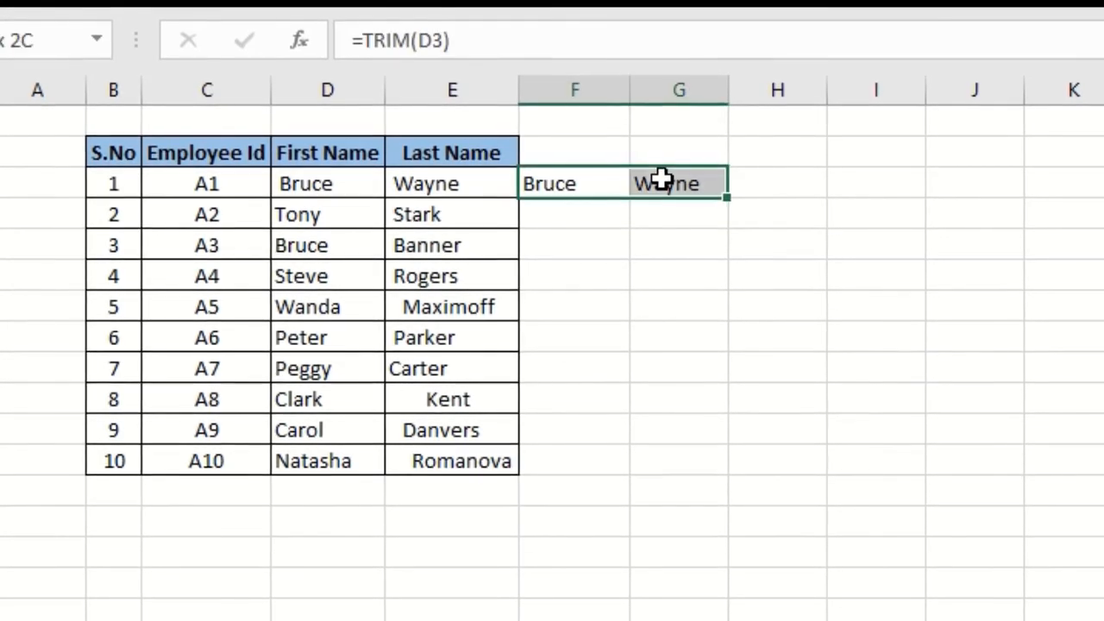
key(ctrl+c)
key(shift+Down)
key(shift+Down)
key(shift+Down)
key(shift+Down)
key(shift+Down)
key(shift+Down)
key(shift+Down)
key(shift+Down)
key(shift+Down)
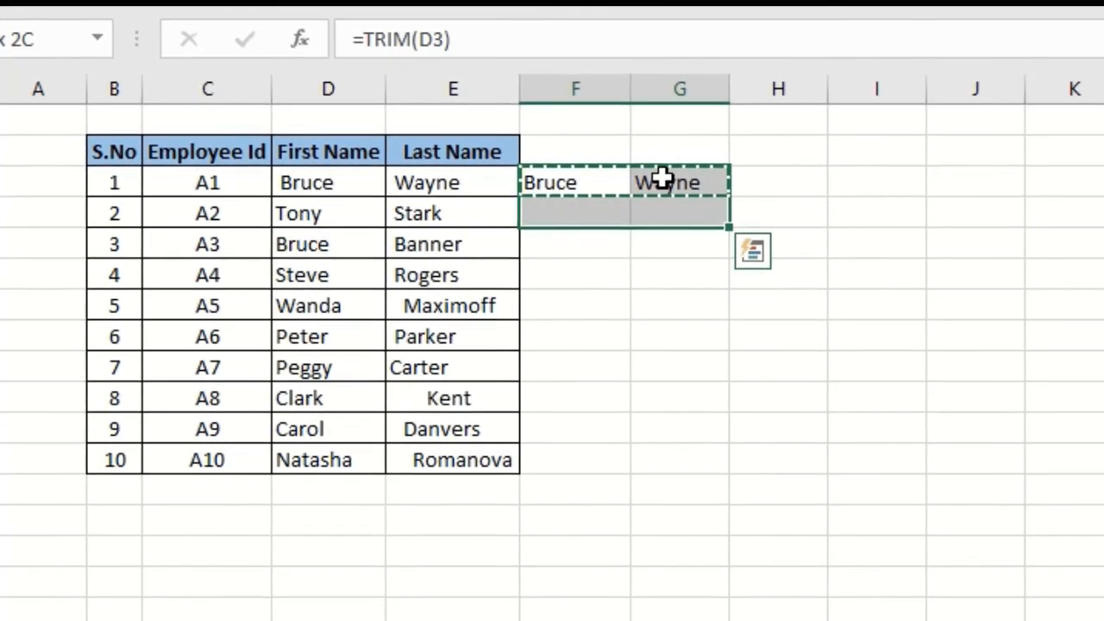
key(ctrl+v)
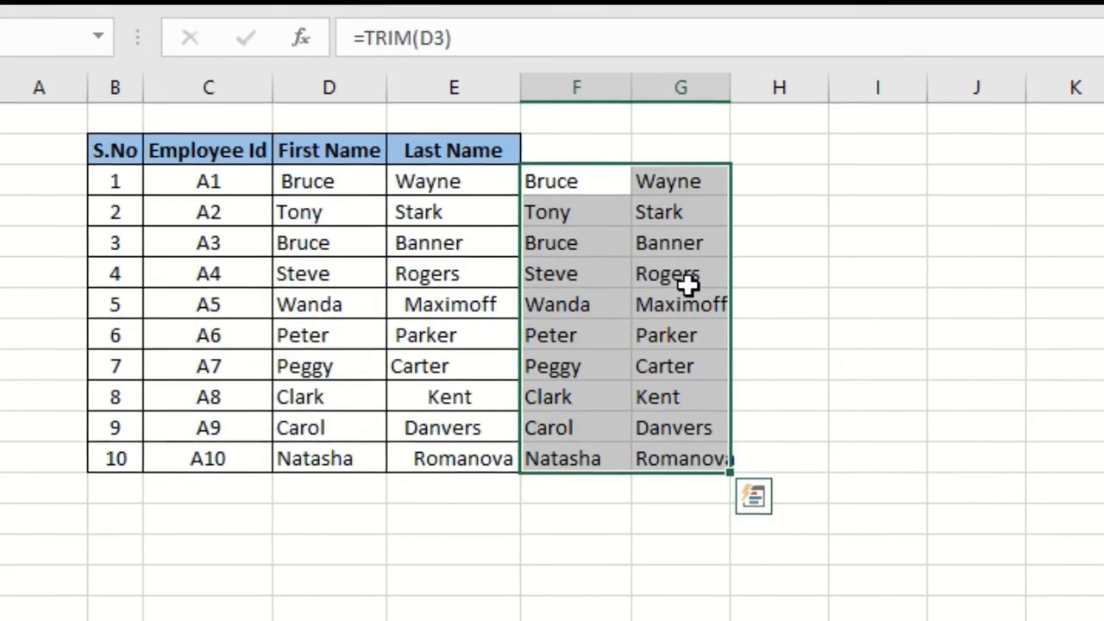
Replace the TRIM formulas in F3:G12 with their values by pasting them in place as values only
key(ctrl+c)
right_click(616, 246)
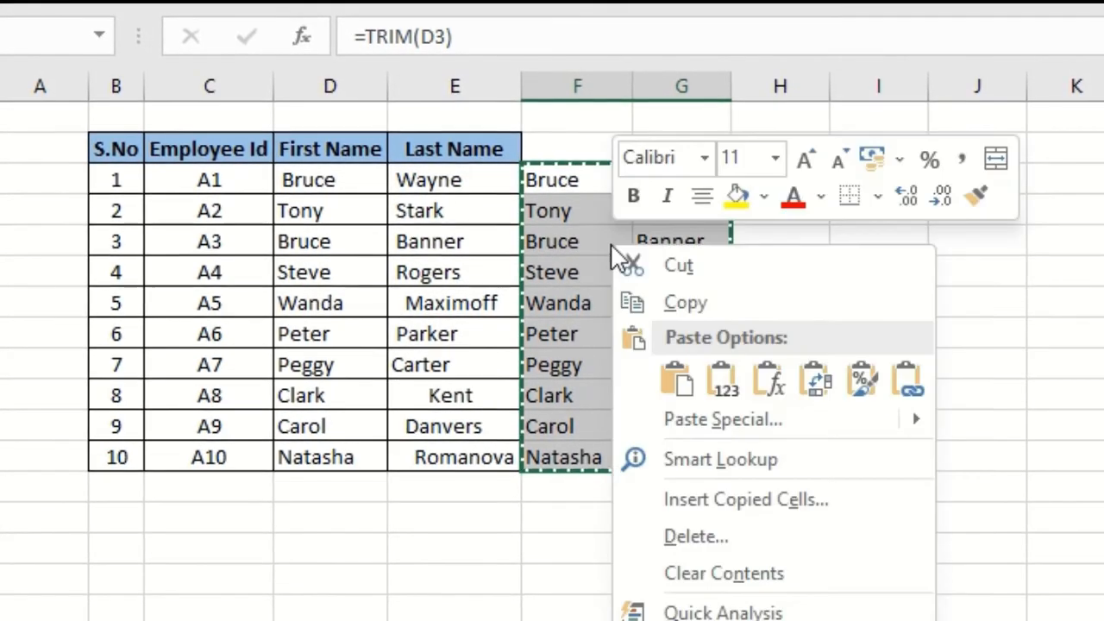
click(722, 415)
click(487, 299)
click(830, 614)
key(Escape)
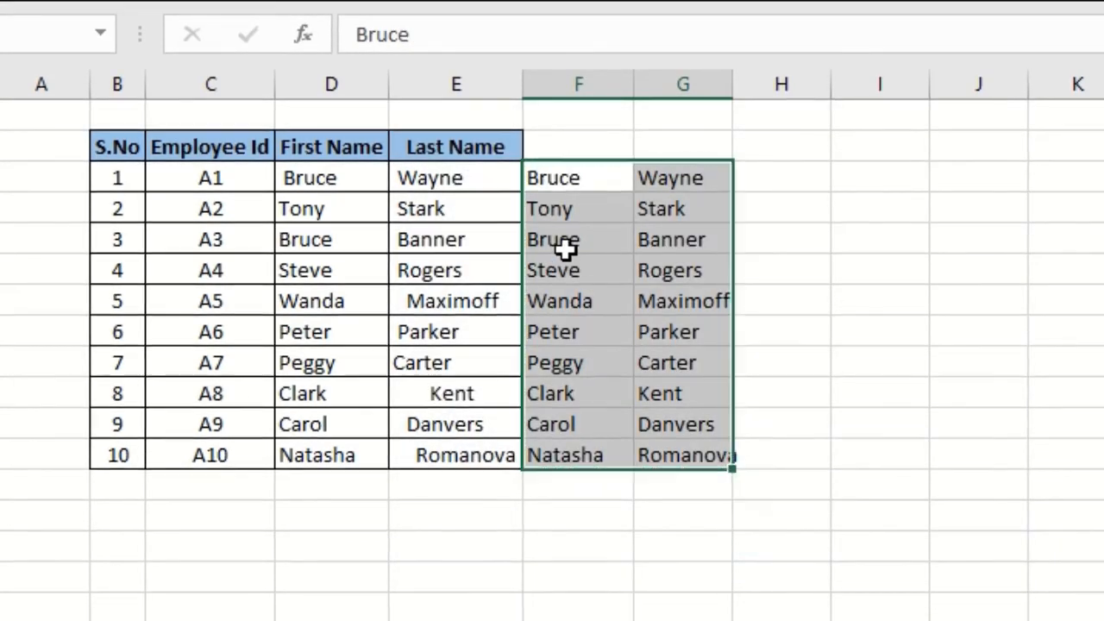
Inspect the trimmed names at the start of columns F and G, from row 3 on, for leftover spaces
click(602, 209)
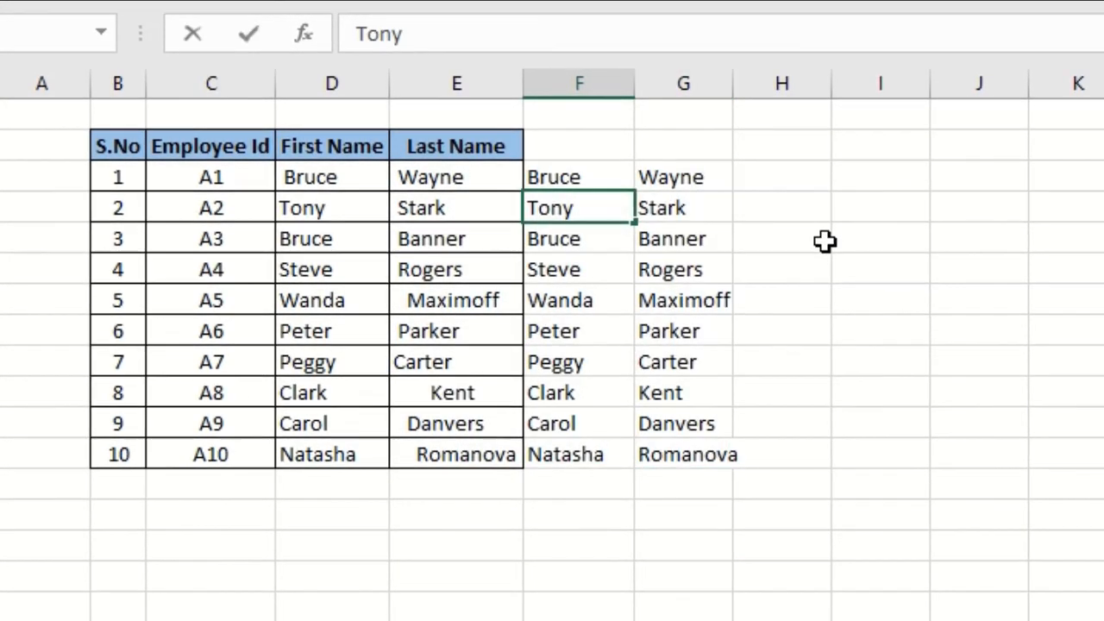
key(Up)
key(F2)
key(Escape)
key(Right)
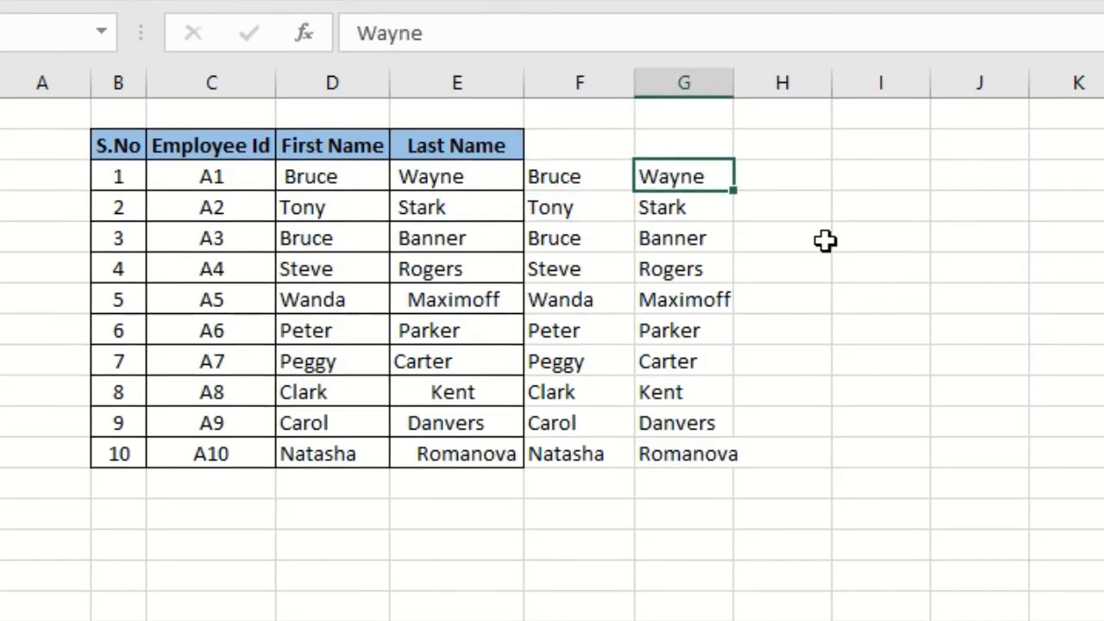
key(Return)
key(F2)
key(Return)
key(F2)
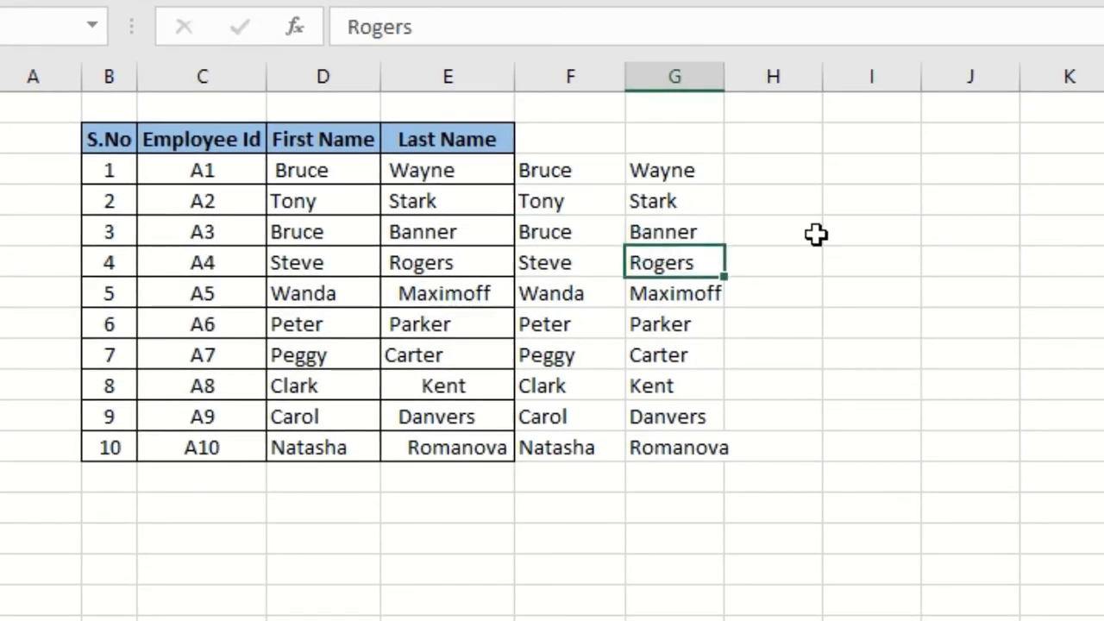
Compare the original last name in E7 with its trimmed version in G7 for leading spaces
key(Down)
key(Left)
key(Left)
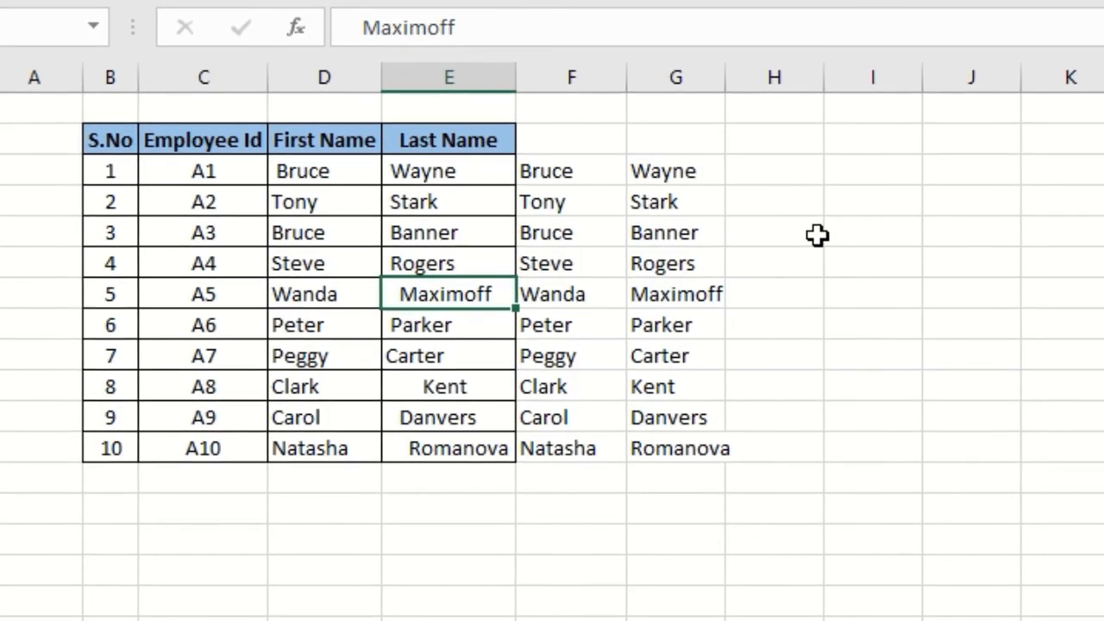
key(Right)
key(Right)
key(F2)
key(Home)
key(Return)
key(Down)
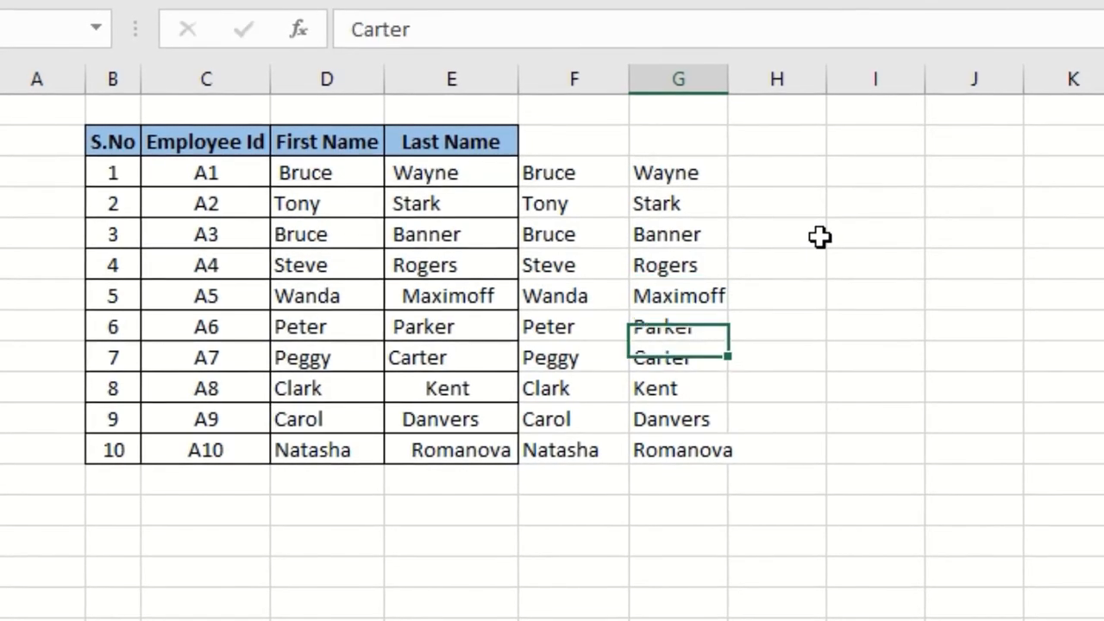
Compare the leading spaces of the original last name in E10 with its trimmed version in G10
key(Down)
key(Left)
key(Left)
key(F2)
key(Left)
key(Left)
key(Left)
key(Left)
key(Left)
key(Left)
key(Left)
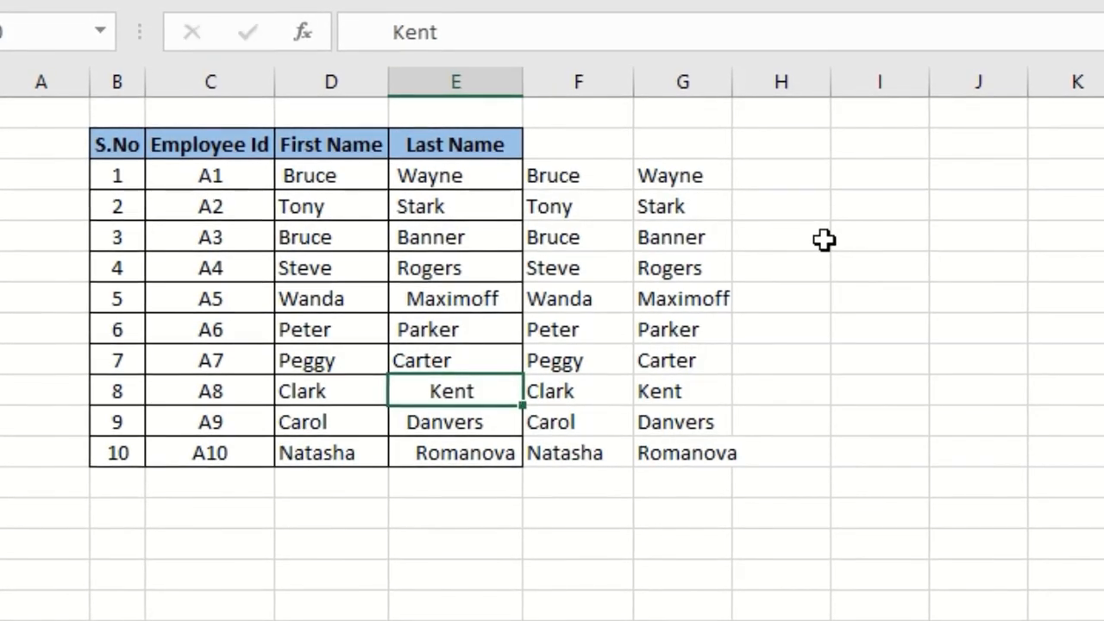
key(Tab)
key(Tab)
key(F2)
key(Left)
key(Left)
key(Left)
key(Left)
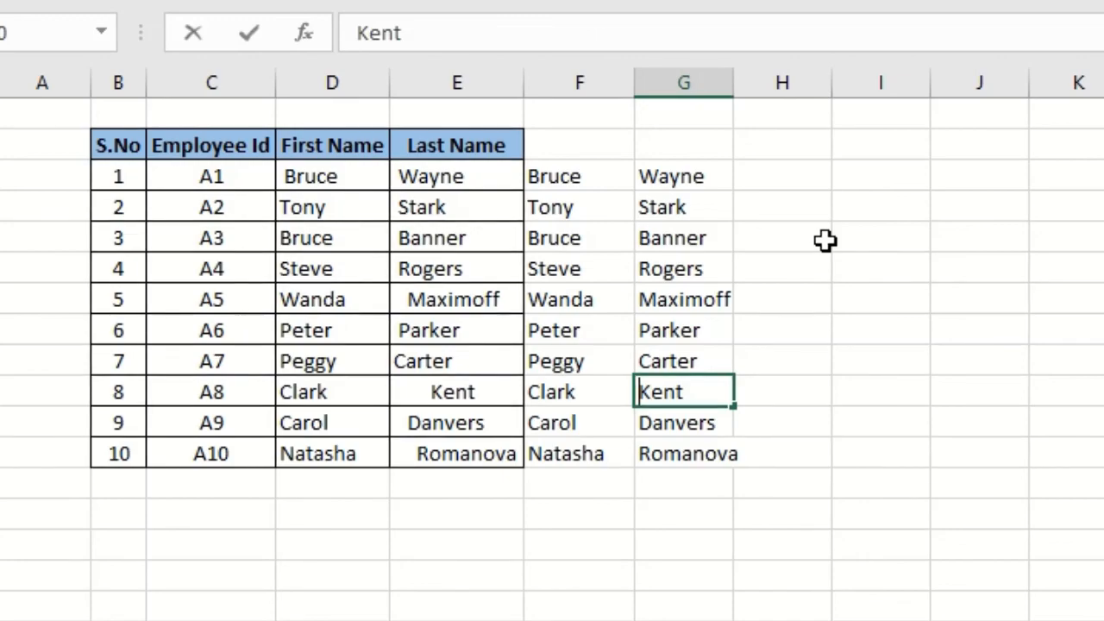
key(Return)
key(Left)
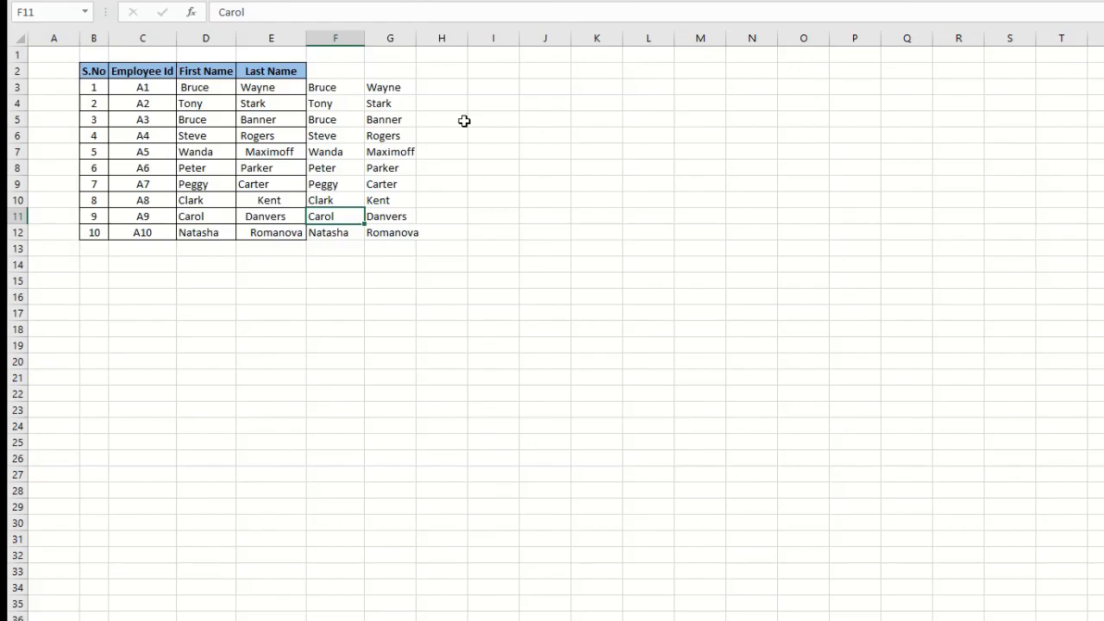